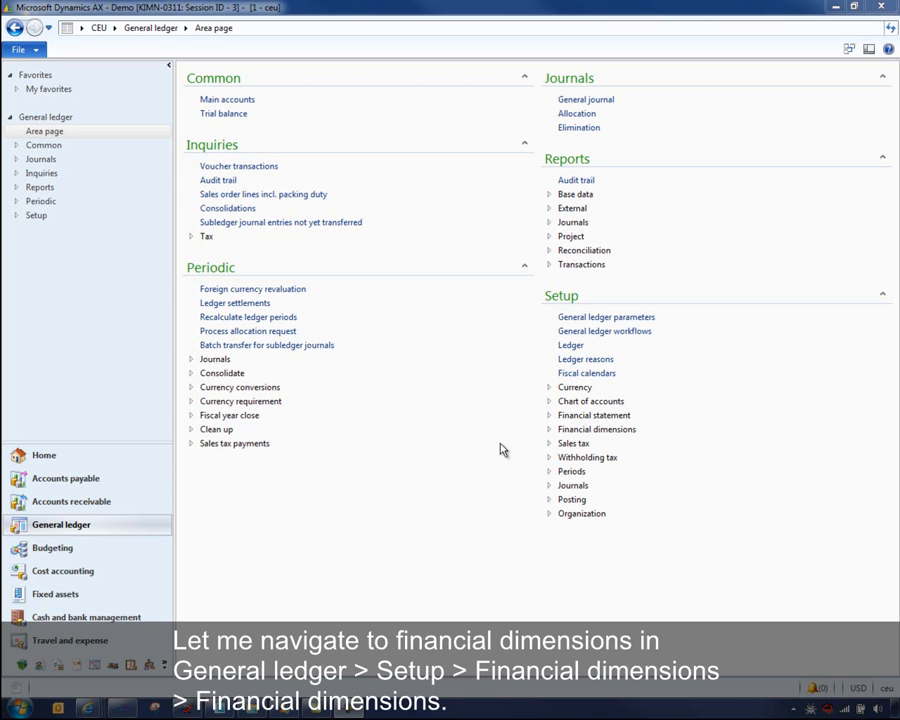
# - Open the Financial dimensions form from the General ledger setup and enlarge its window to show the whole dimension list
pyautogui.click(549, 431)
pyautogui.click(578, 445)
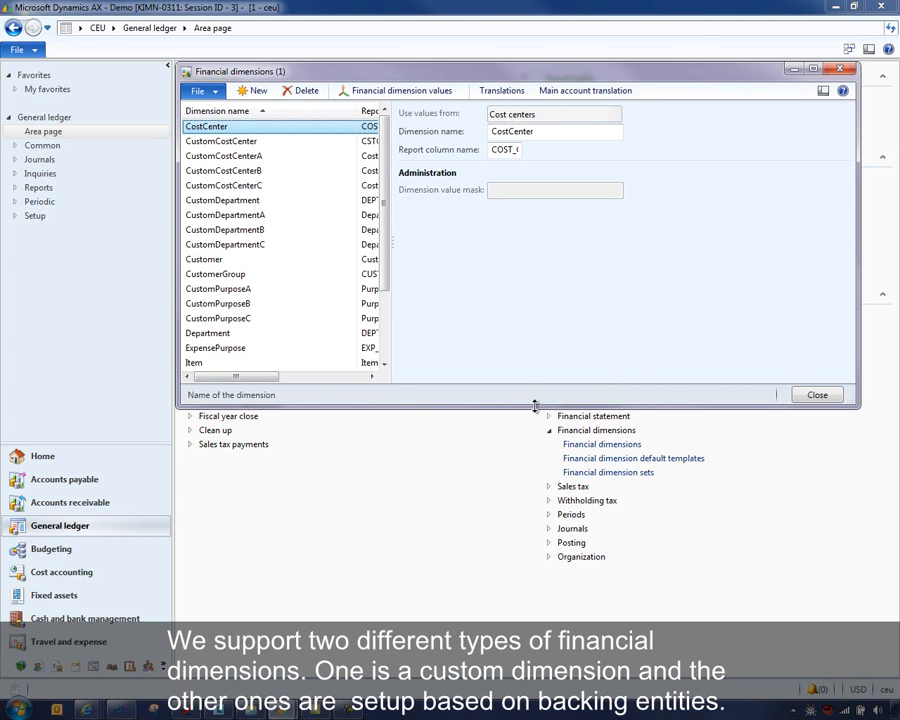
pyautogui.moveTo(538, 408); pyautogui.dragTo(522, 569)
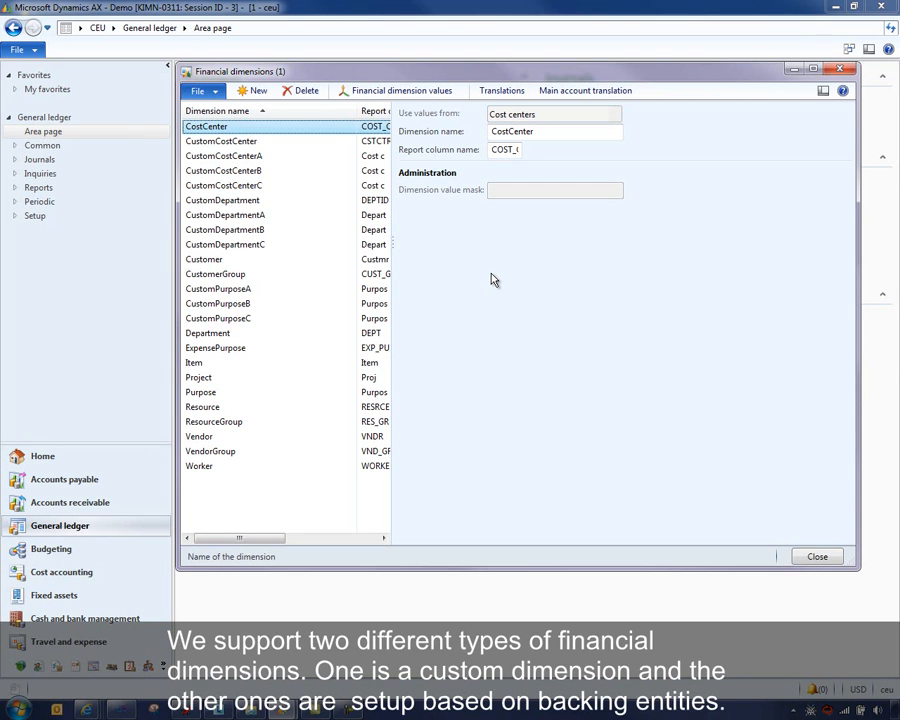
# - Create a new financial dimension that uses values from < Custom dimension > and name it Region, leaving the report column name and mask blank
pyautogui.click(251, 90)
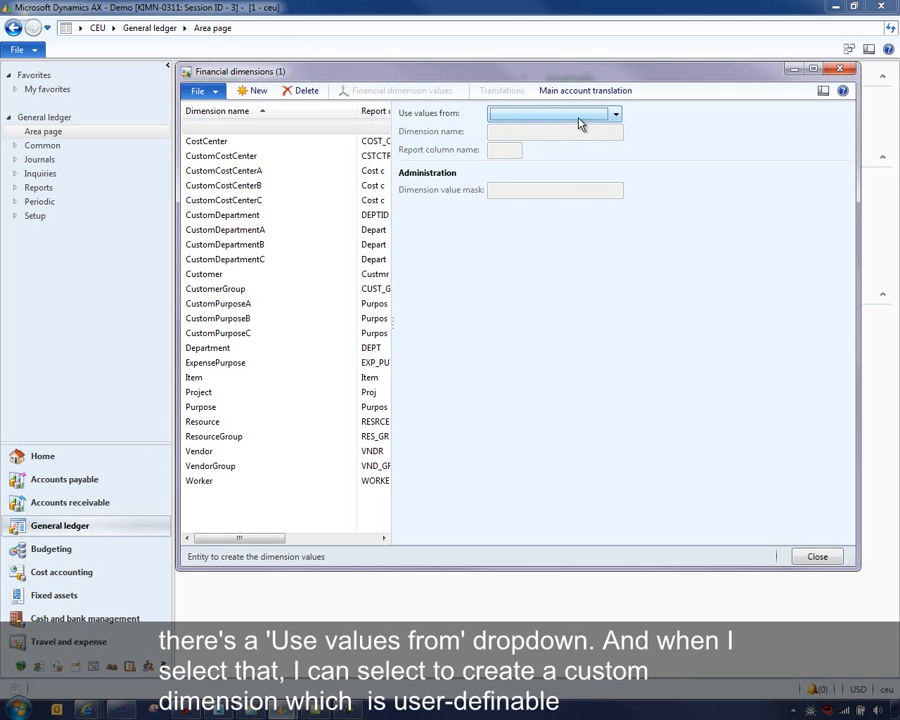
pyautogui.click(615, 117)
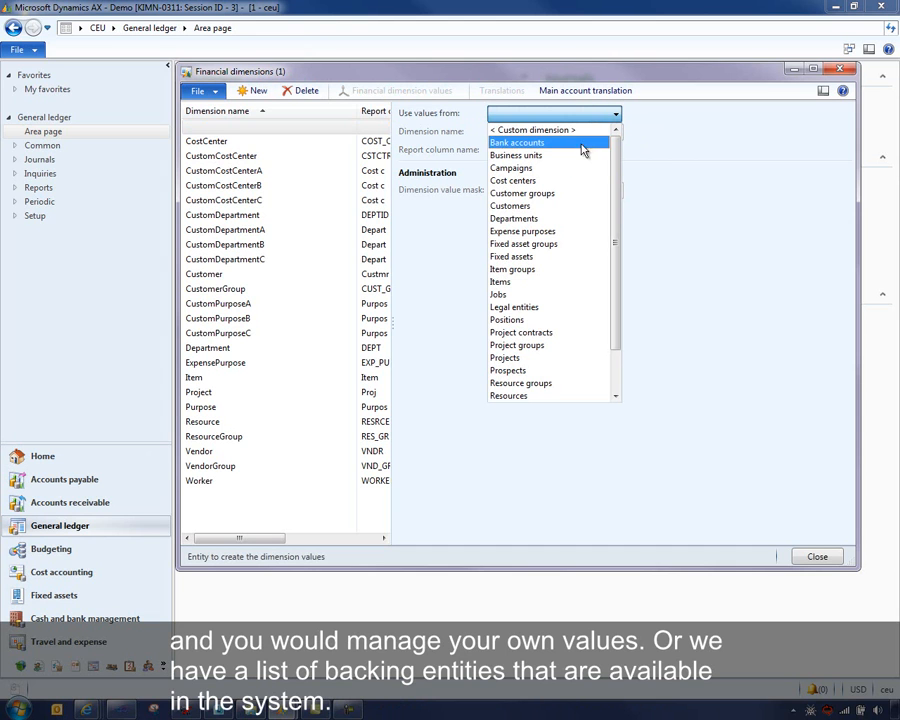
pyautogui.click(616, 396)
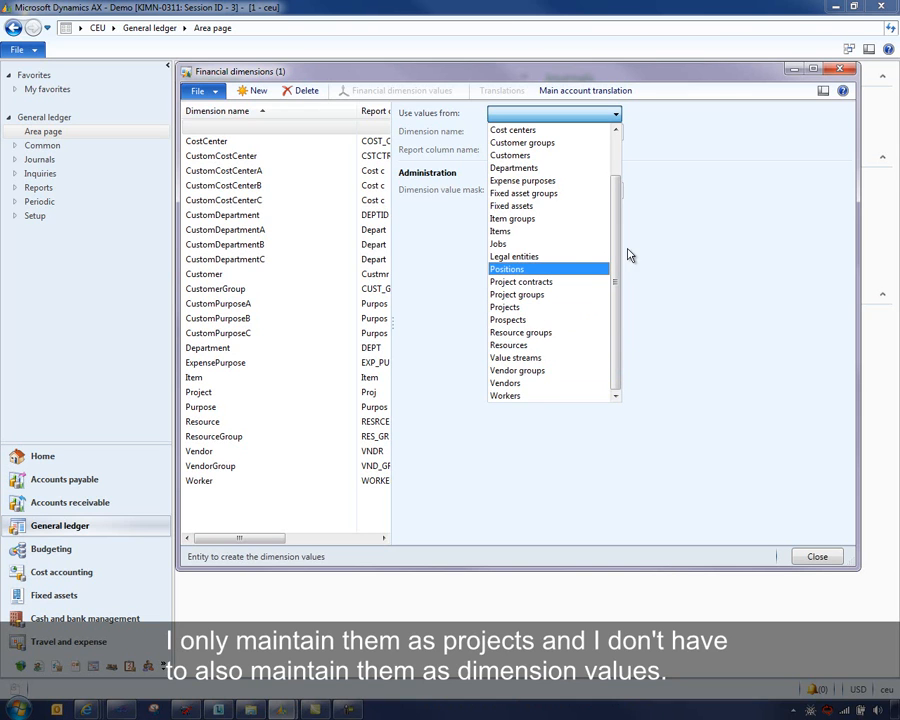
pyautogui.moveTo(617, 256); pyautogui.dragTo(615, 211)
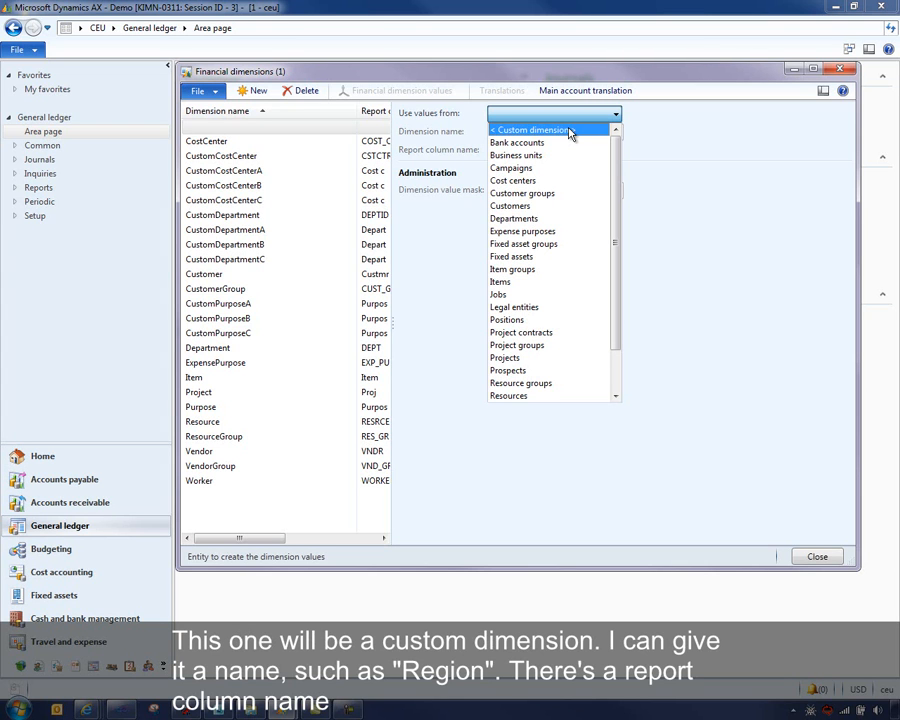
pyautogui.click(569, 134)
pyautogui.click(532, 134)
pyautogui.write('Region')
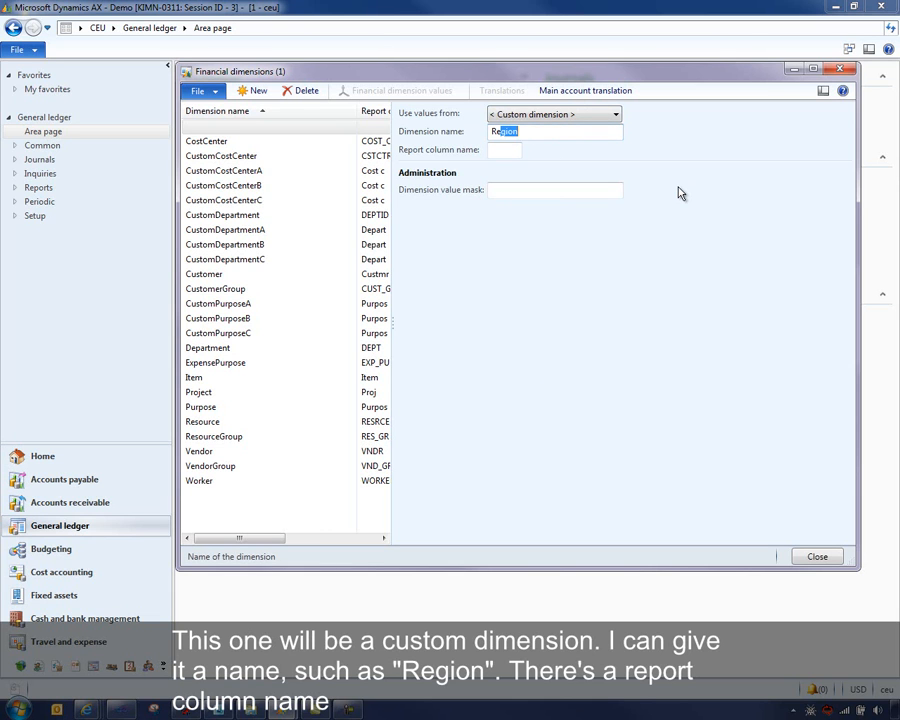
pyautogui.press('Tab')
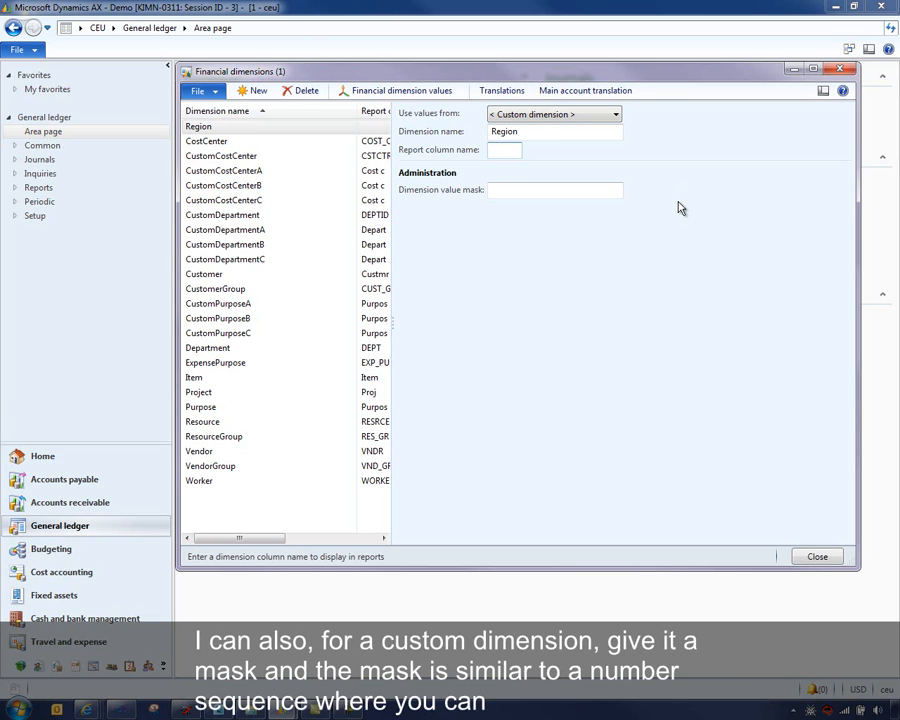
pyautogui.press('Tab')
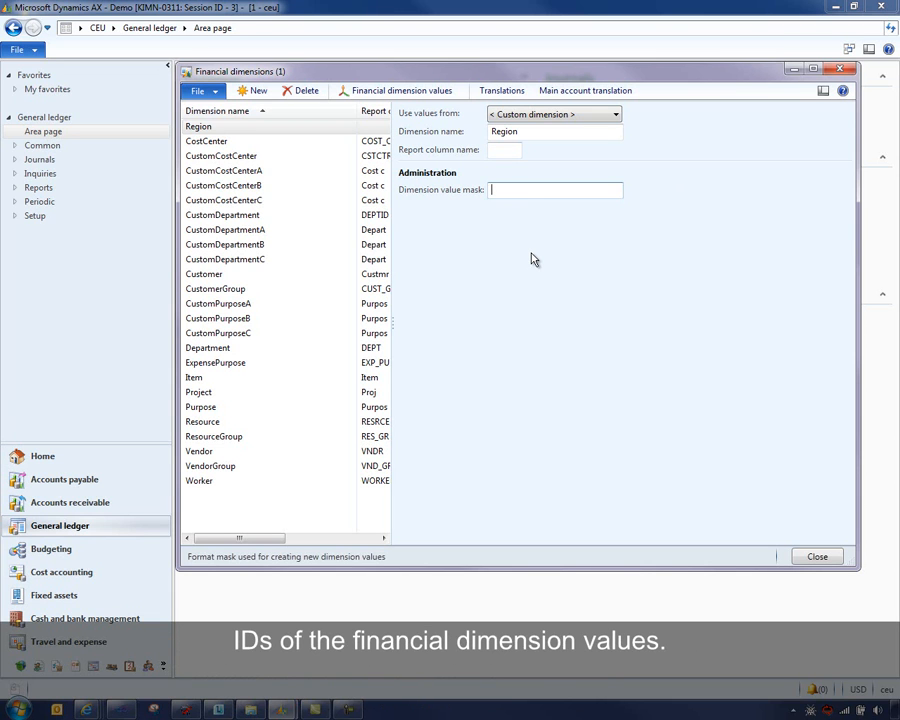
# - Add the dimension value Region 1 with description Region 1 to the Region dimension, leaving total calculation from multiple values disabled
pyautogui.click(400, 91)
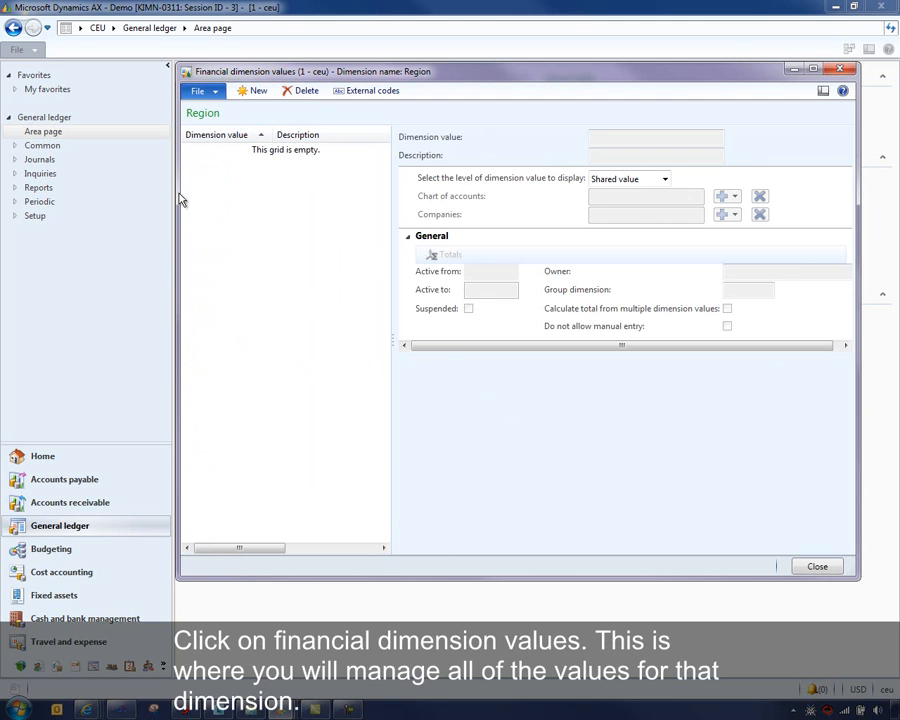
pyautogui.click(257, 90)
pyautogui.write('Region')
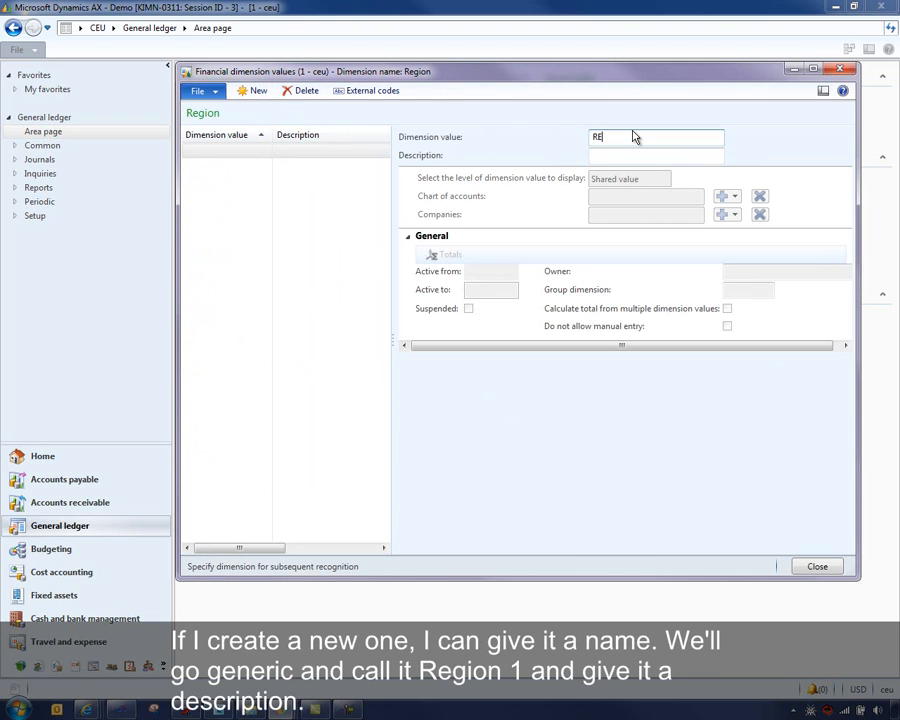
pyautogui.press('BackSpace')
pyautogui.press('BackSpace')
pyautogui.press('BackSpace')
pyautogui.press('BackSpace')
pyautogui.write('gion 1')
pyautogui.press('Tab')
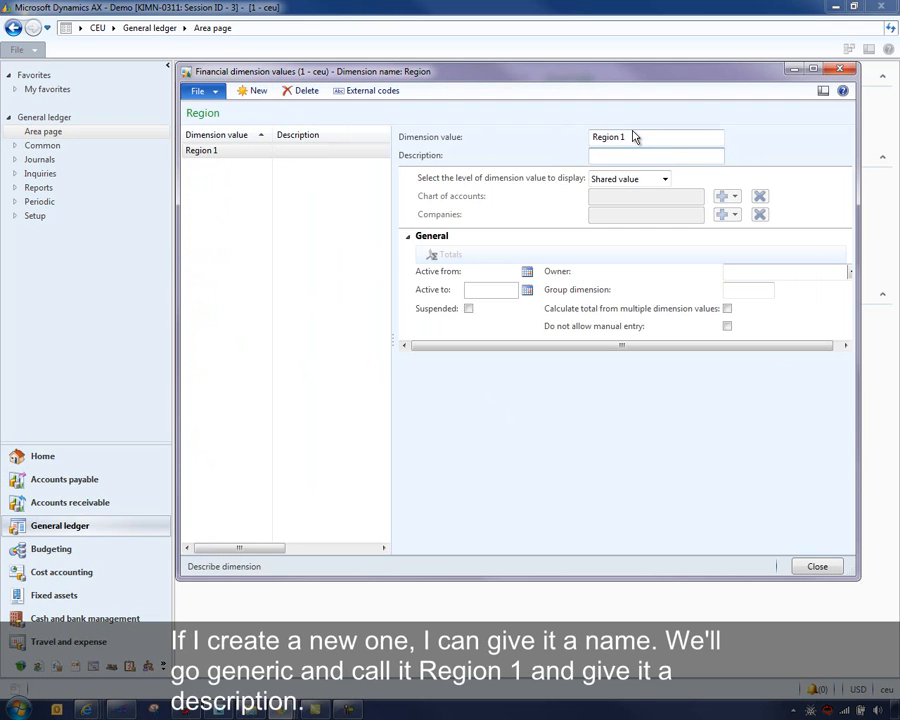
pyautogui.write('Region 1')
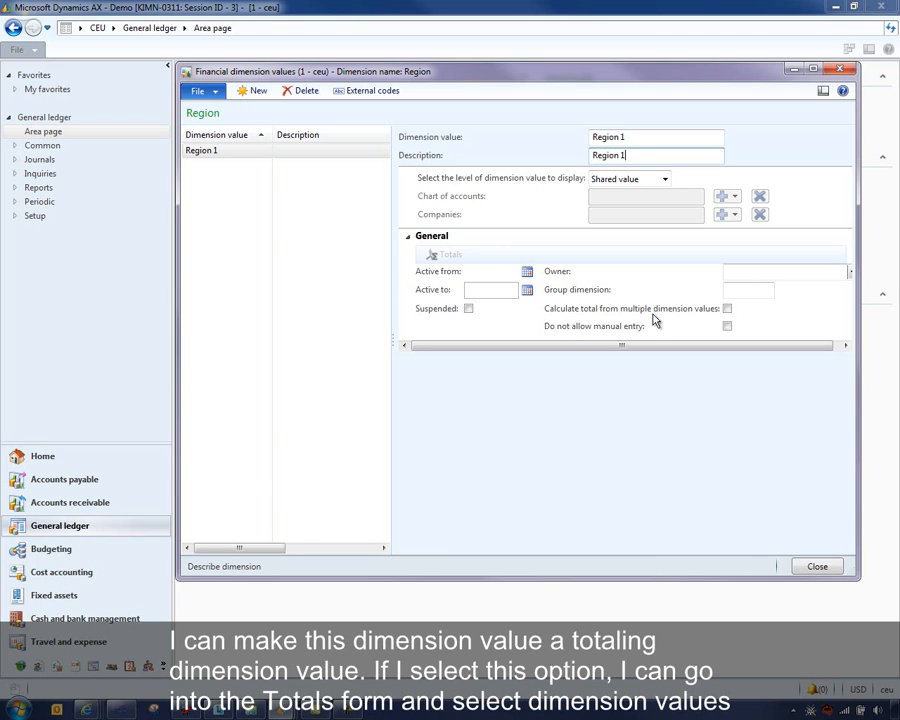
pyautogui.click(728, 310)
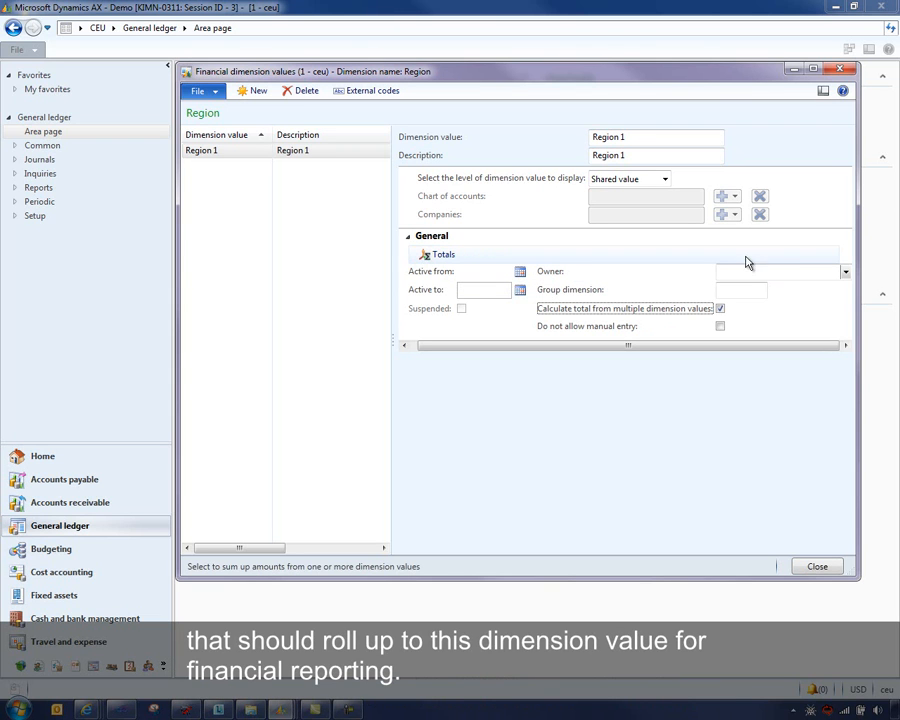
pyautogui.click(719, 309)
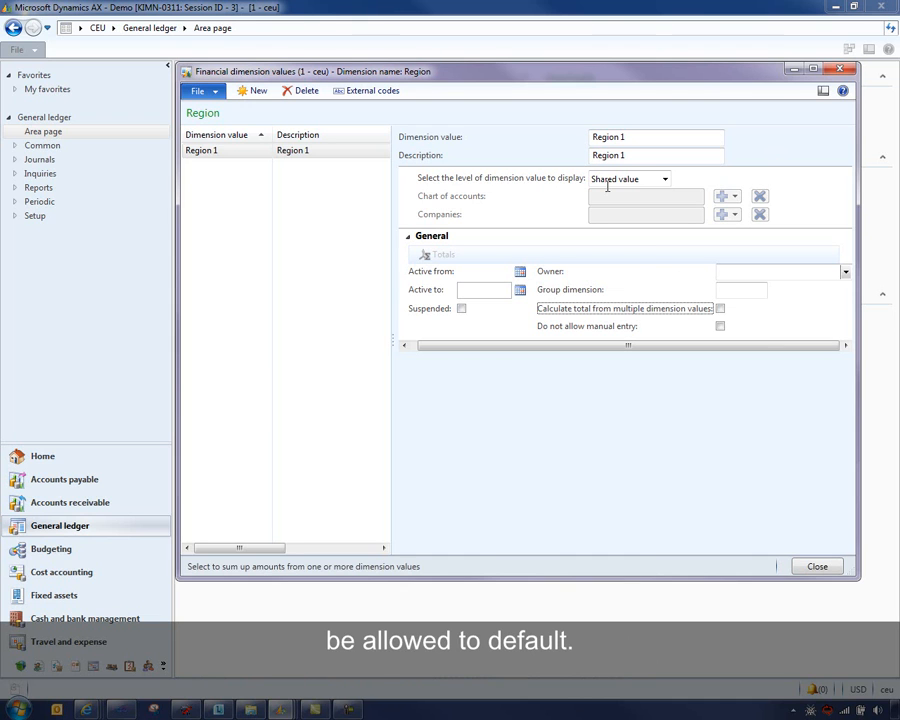
# - Add a second dimension value, Region 2, with the description Region 2
pyautogui.click(257, 93)
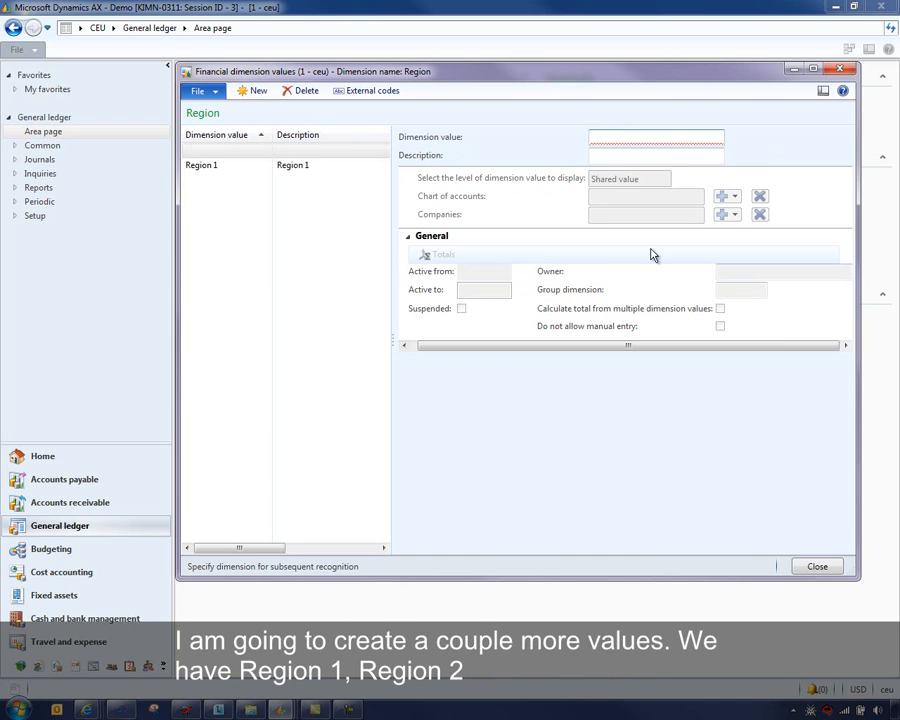
pyautogui.write('R')
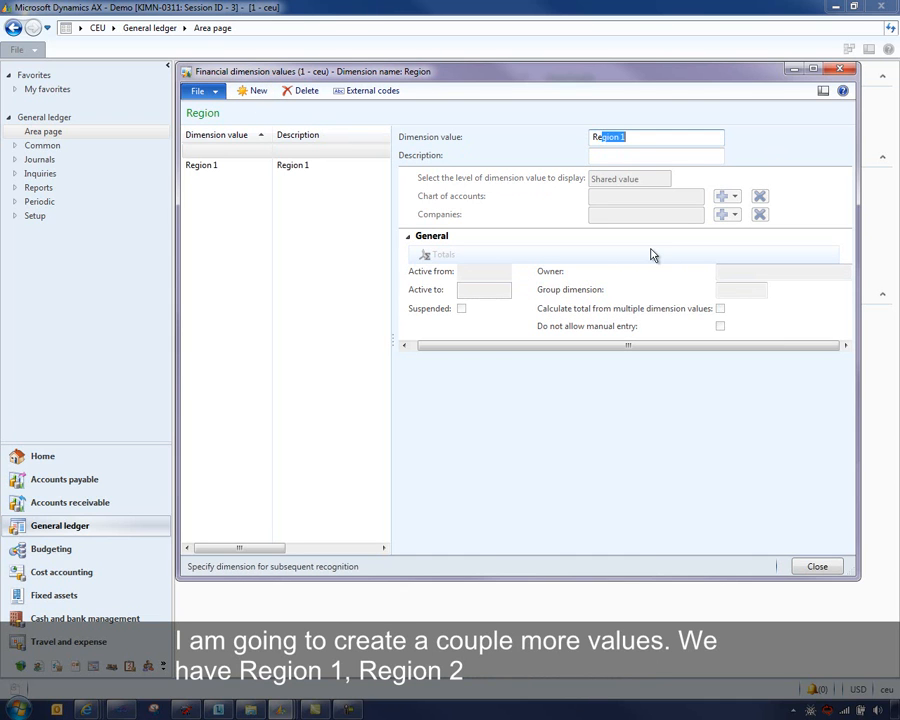
pyautogui.write('egion 2')
pyautogui.press('Tab')
pyautogui.write('R')
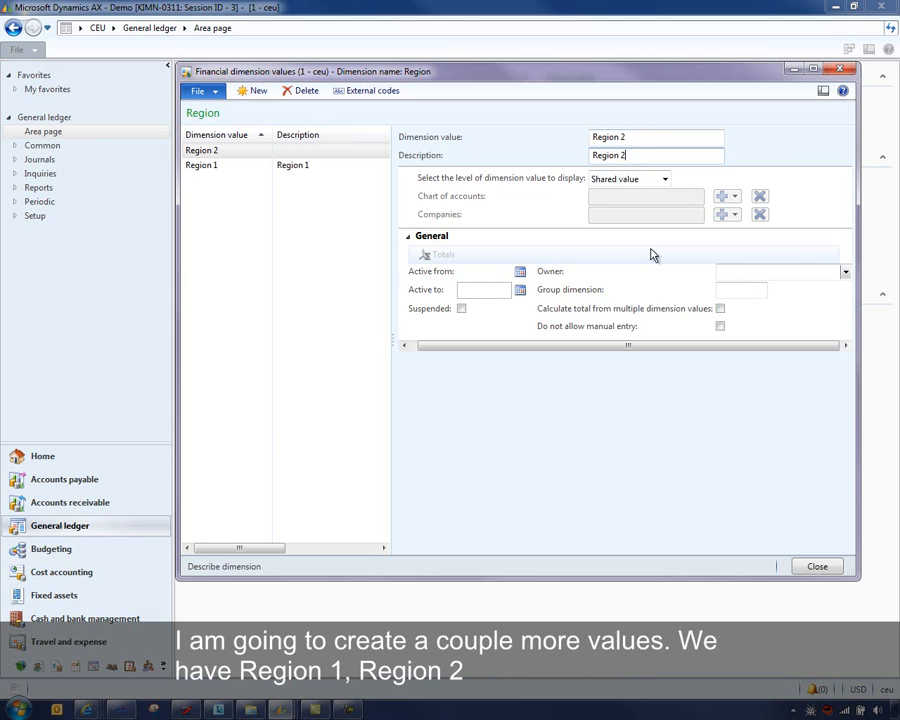
# - Add and save the dimension value Region 3 with description Region 3, suppress the save tip for good, and close the values form
pyautogui.hotkey('ctrl', 'n')
pyautogui.write('Region')
pyautogui.press('Tab')
pyautogui.write('R')
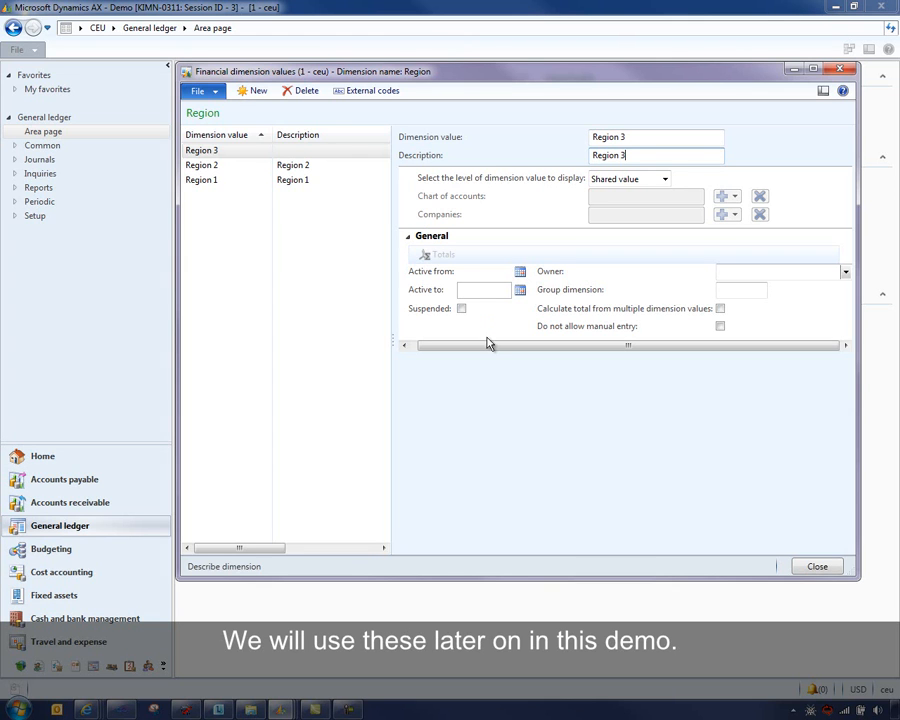
pyautogui.hotkey('ctrl', 's')
pyautogui.click(224, 161)
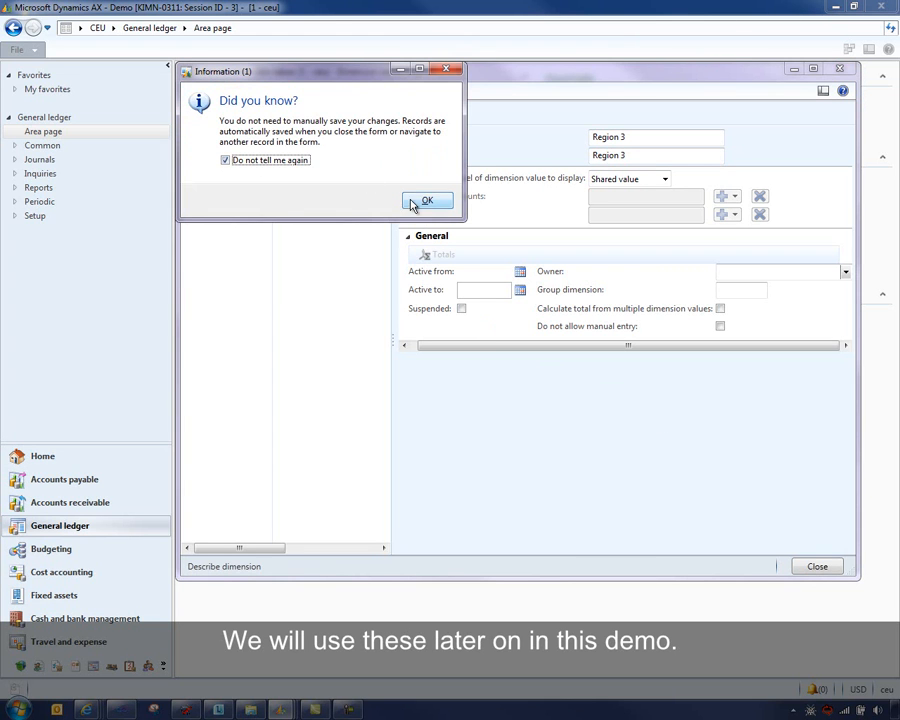
pyautogui.click(424, 198)
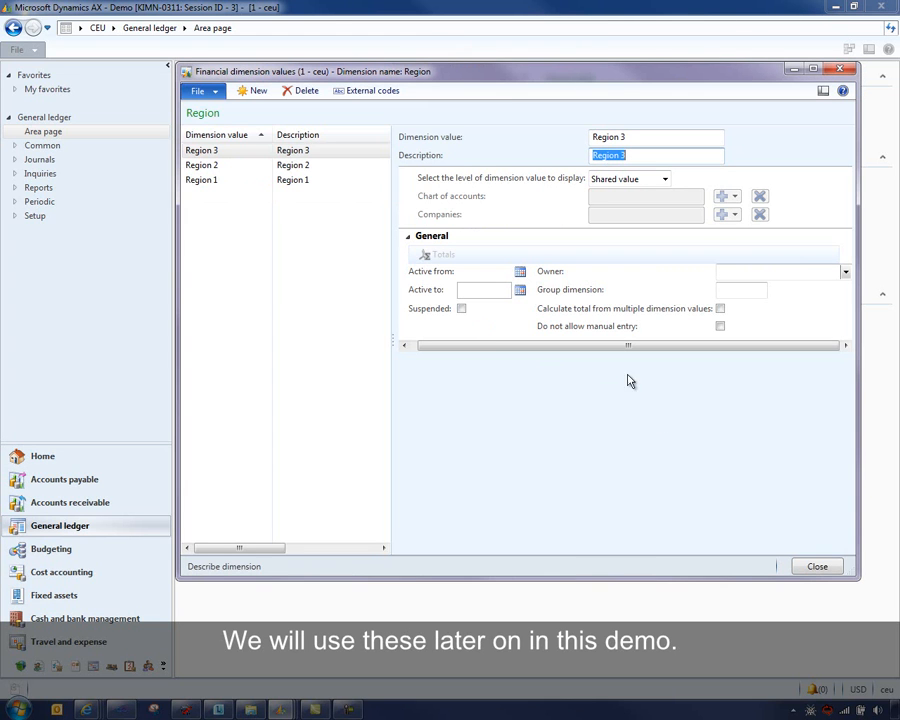
pyautogui.click(814, 568)
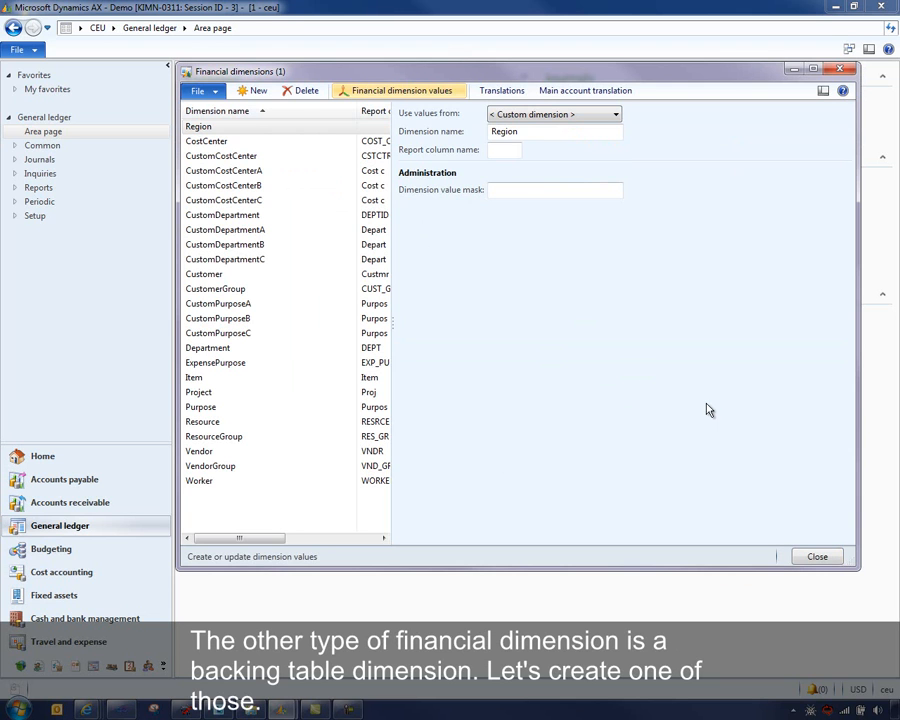
# - Create a new financial dimension that uses values from Campaigns, keeping the default name Campaign
pyautogui.click(250, 90)
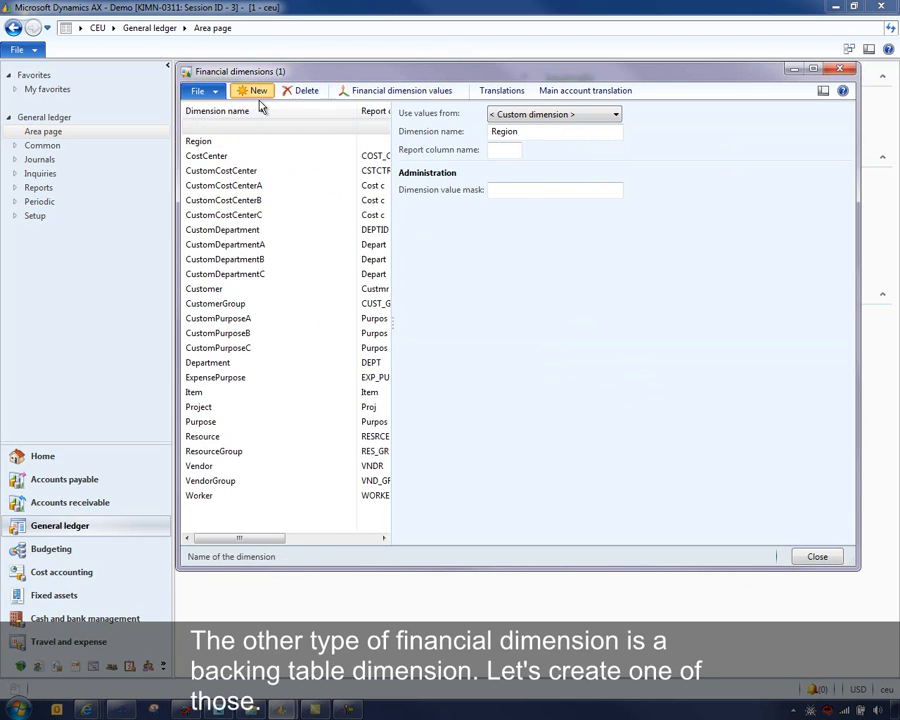
pyautogui.click(619, 115)
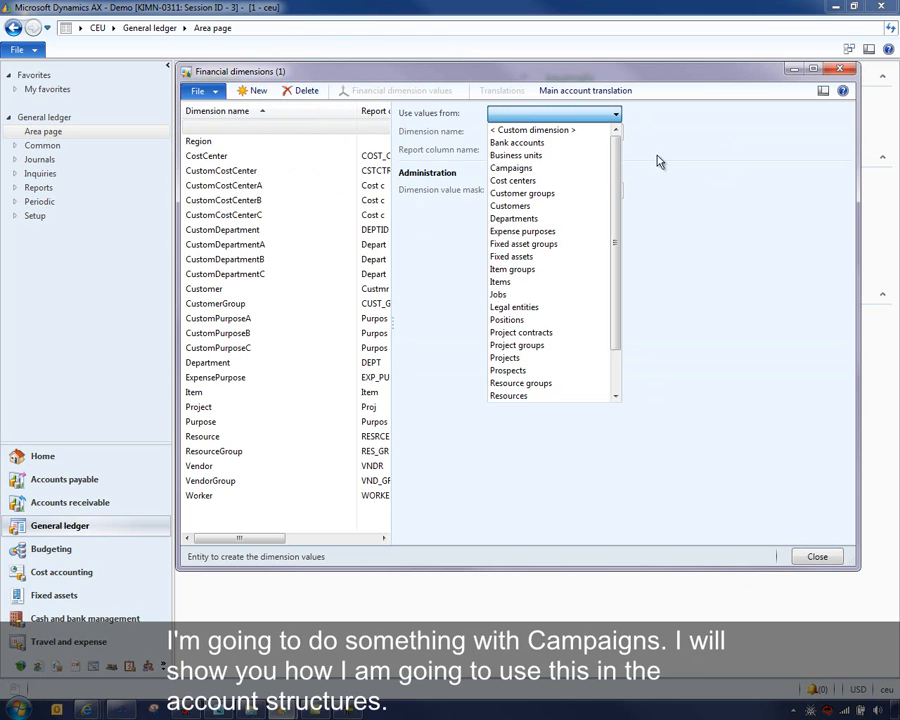
pyautogui.click(533, 170)
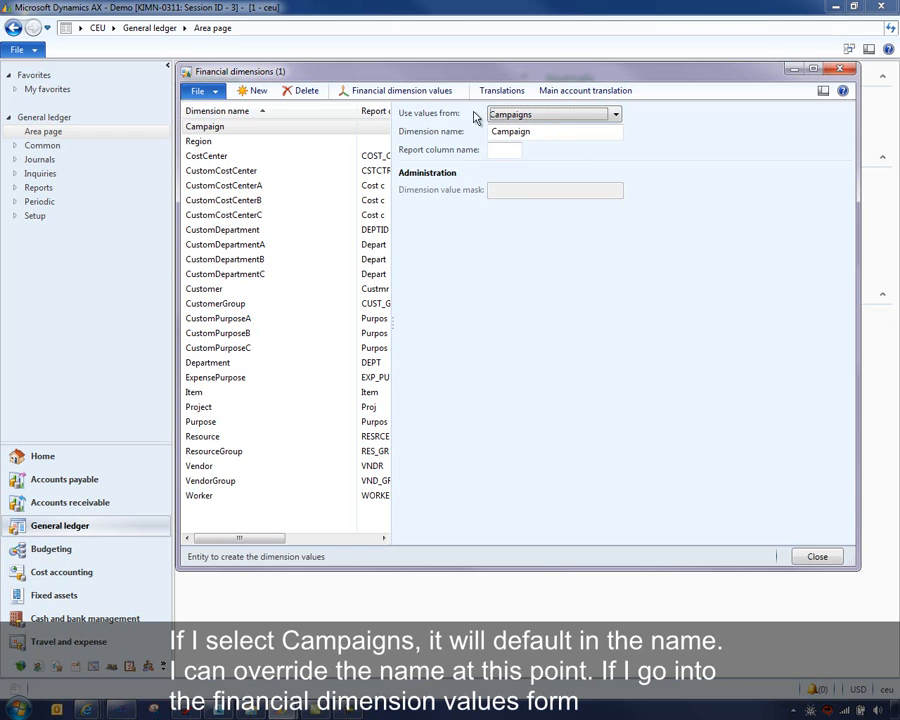
pyautogui.click(543, 134)
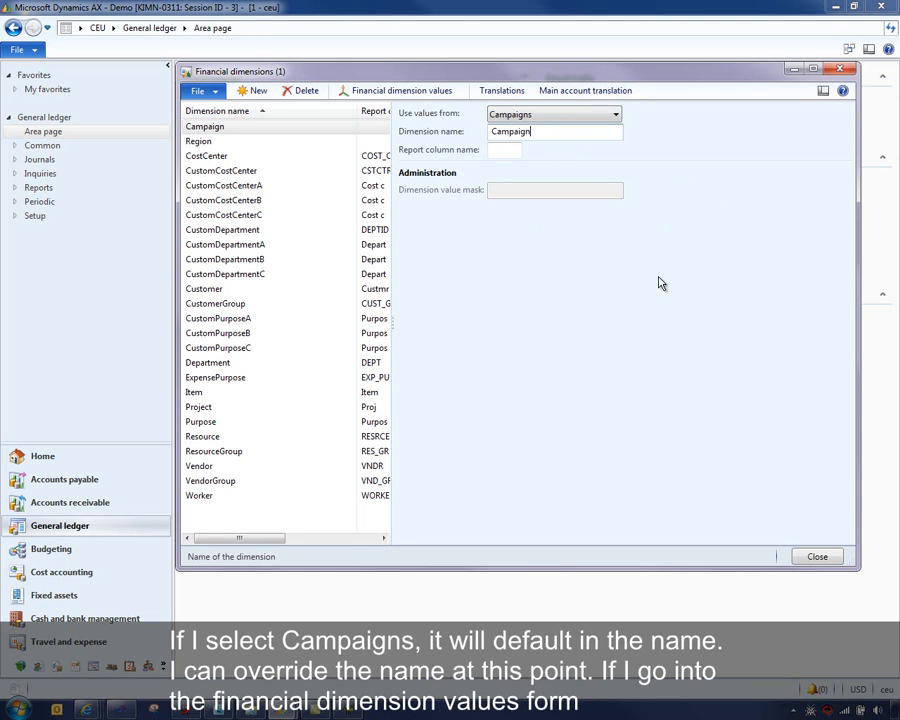
# - Open the Campaign dimension's values, examine the company assigned to each, and select Home Theater Promo to view its details
pyautogui.click(401, 90)
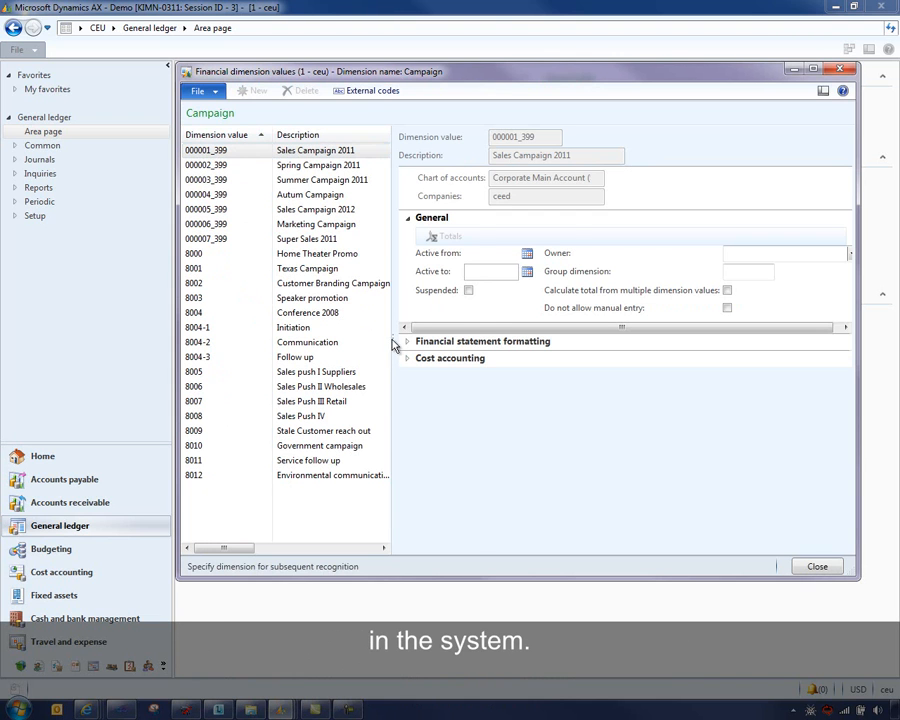
pyautogui.moveTo(484, 341); pyautogui.dragTo(482, 345)
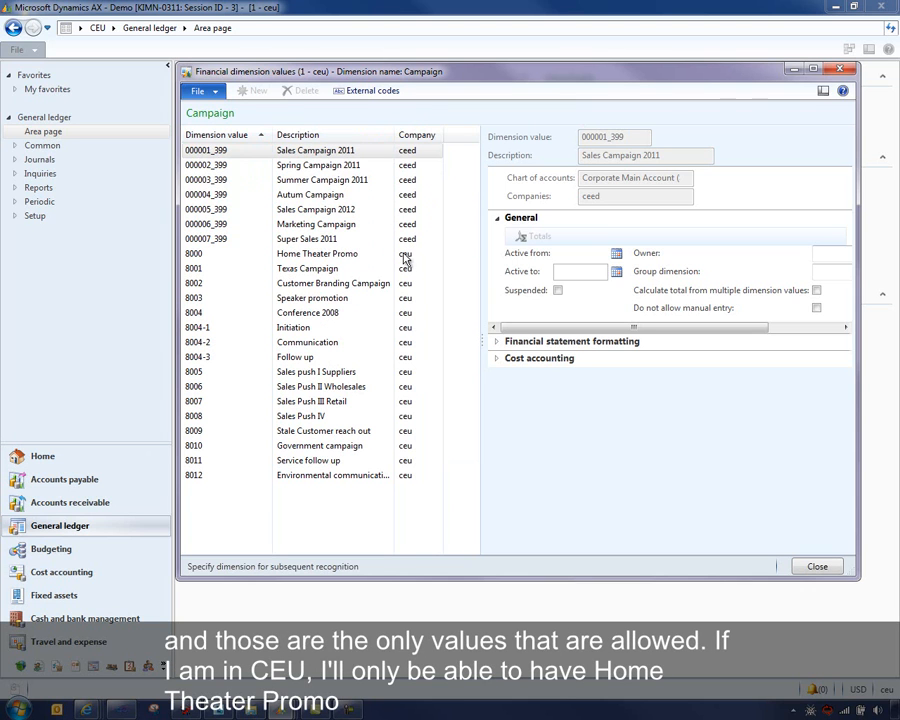
pyautogui.click(320, 254)
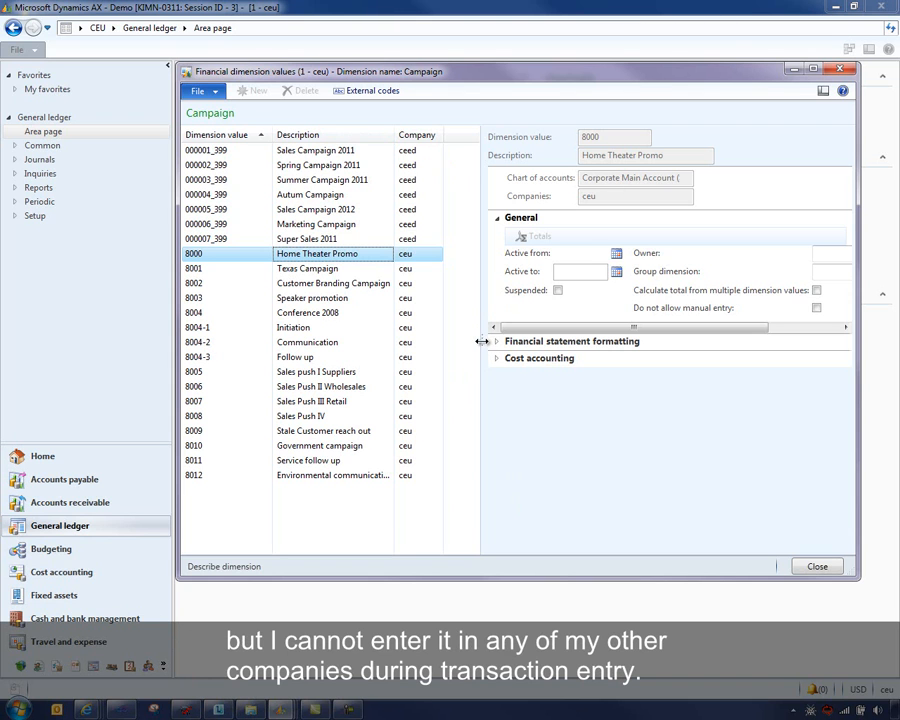
pyautogui.moveTo(484, 345); pyautogui.dragTo(340, 346)
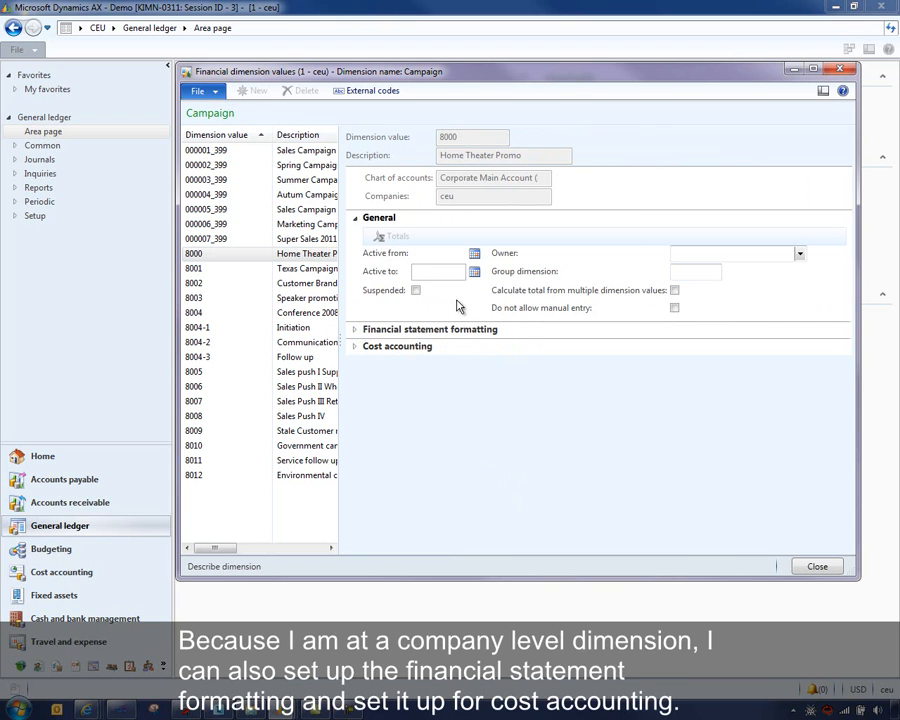
# - Examine the financial statement formatting and cost accounting options of Home Theater Promo, and close the values form
pyautogui.click(355, 329)
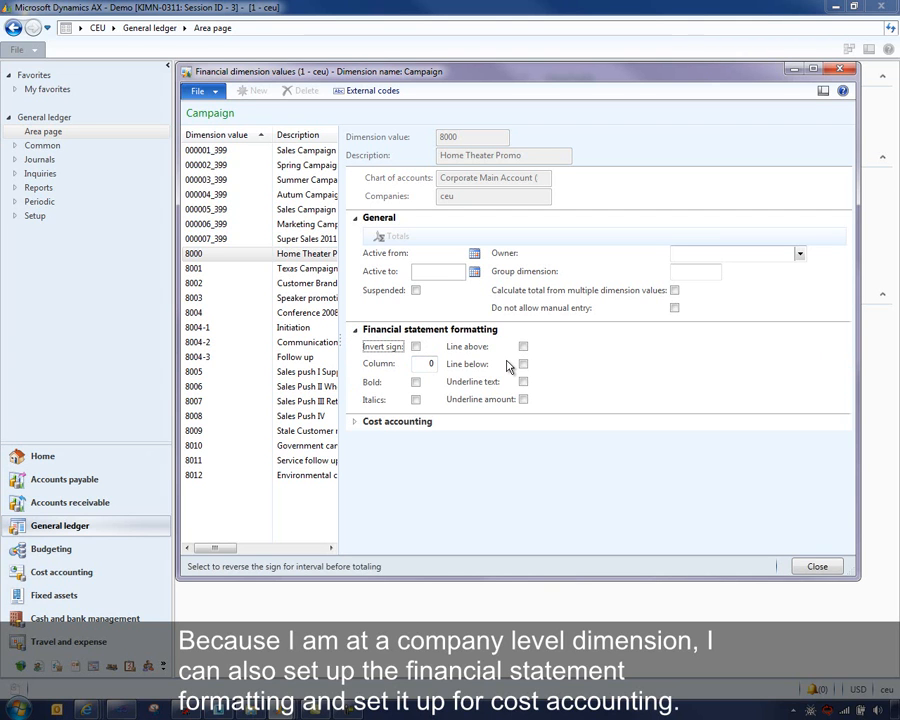
pyautogui.click(354, 424)
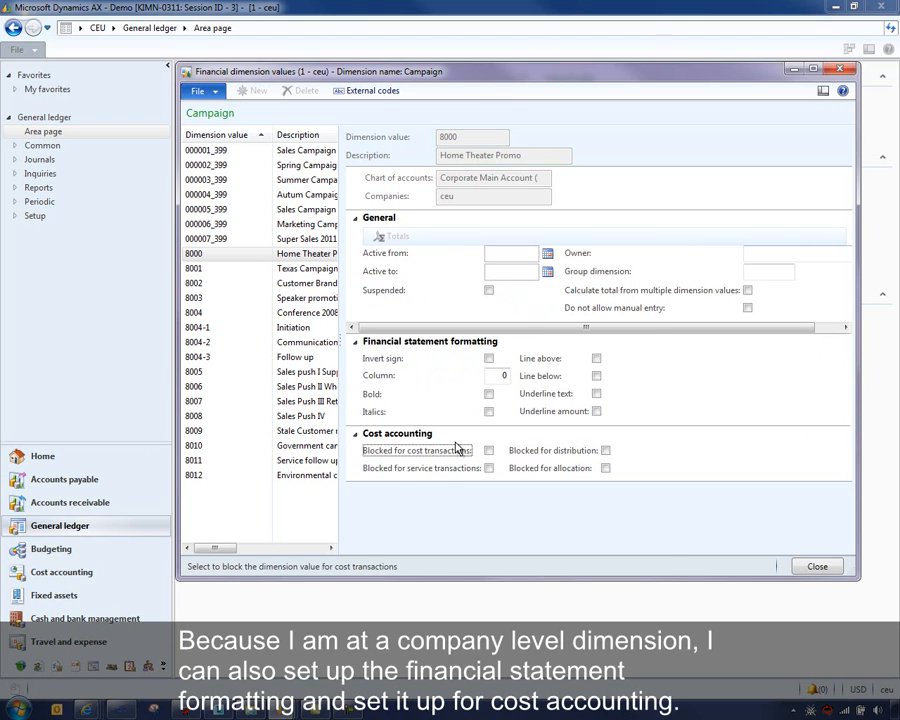
pyautogui.click(817, 566)
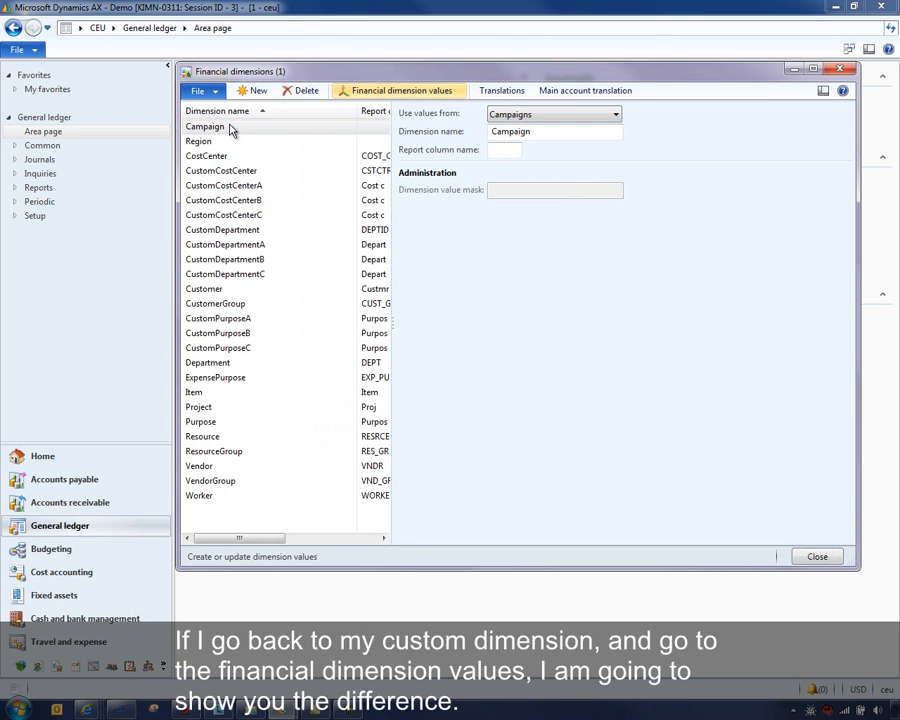
# - Open the financial dimension values of the custom Region dimension to review their display level
pyautogui.click(204, 145)
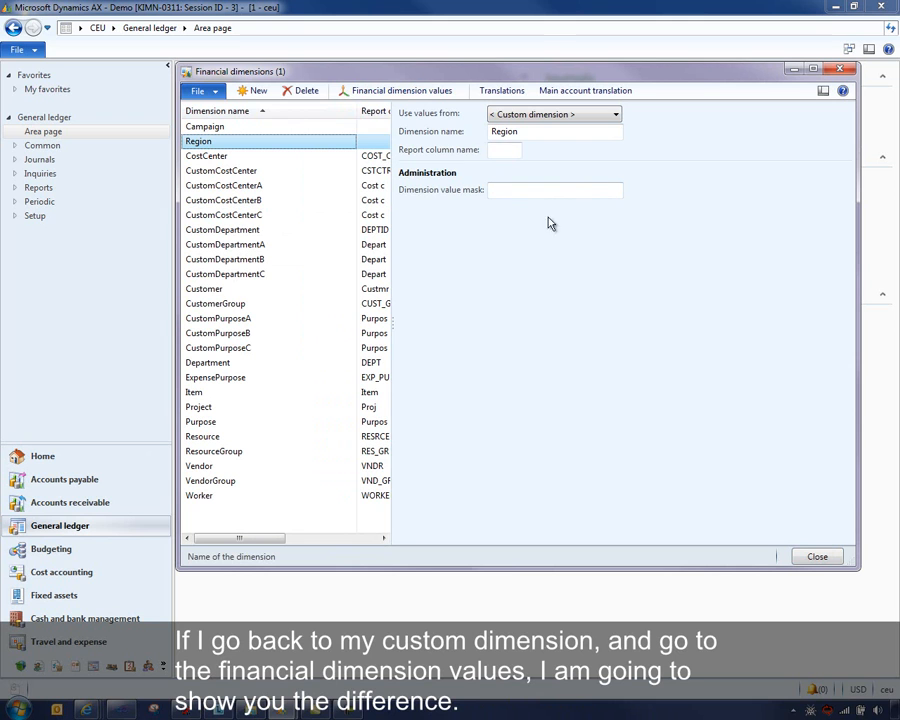
pyautogui.click(406, 90)
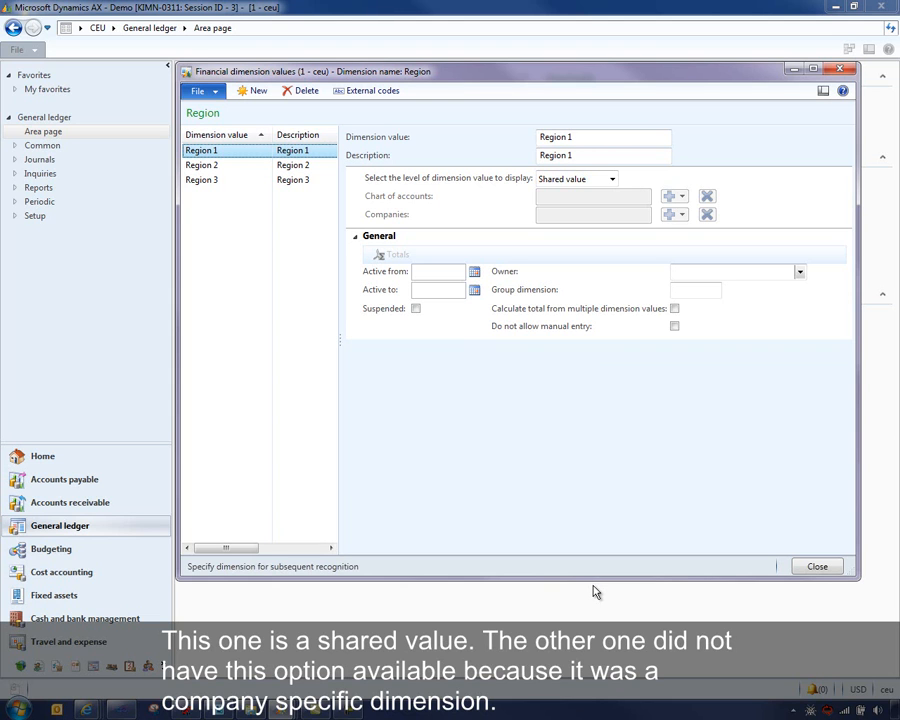
# - View Region 1 at the Chart of accounts level, switch its display level to Companies, and add the company CEU
pyautogui.click(612, 179)
pyautogui.click(575, 205)
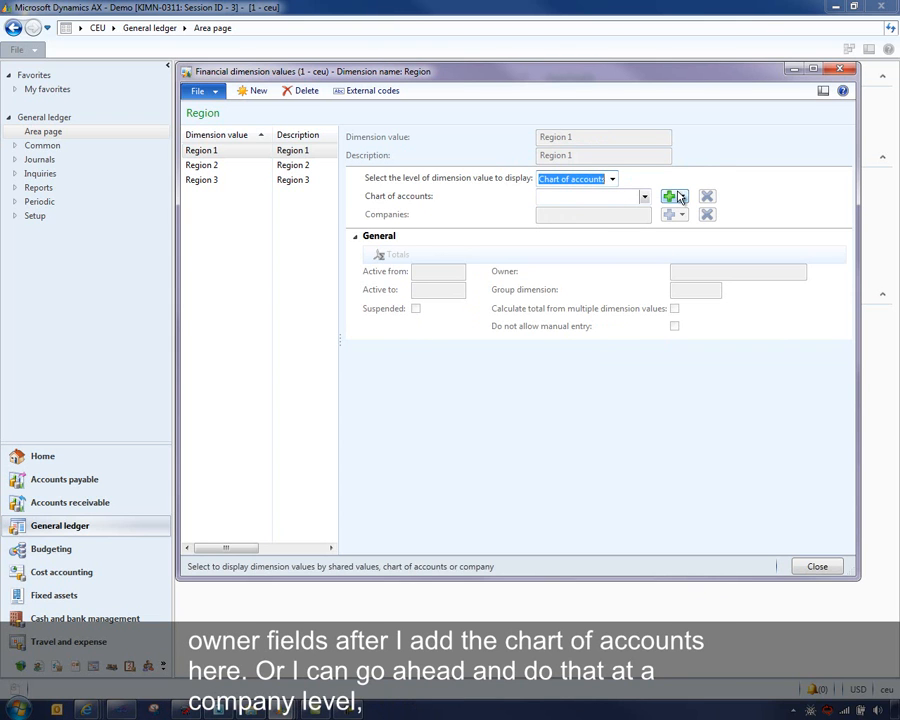
pyautogui.click(612, 179)
pyautogui.click(587, 221)
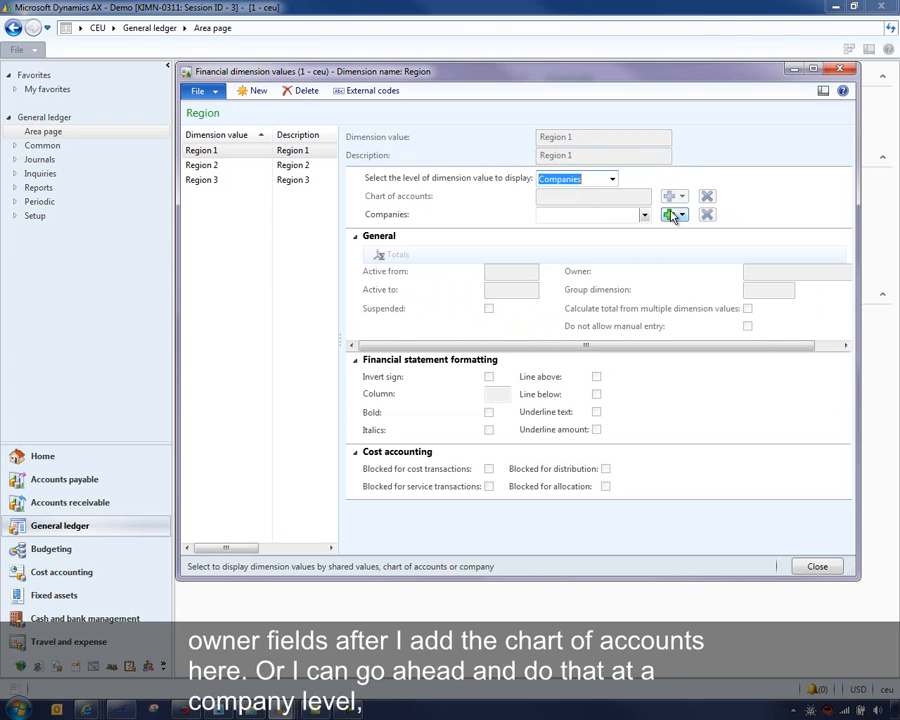
pyautogui.click(684, 215)
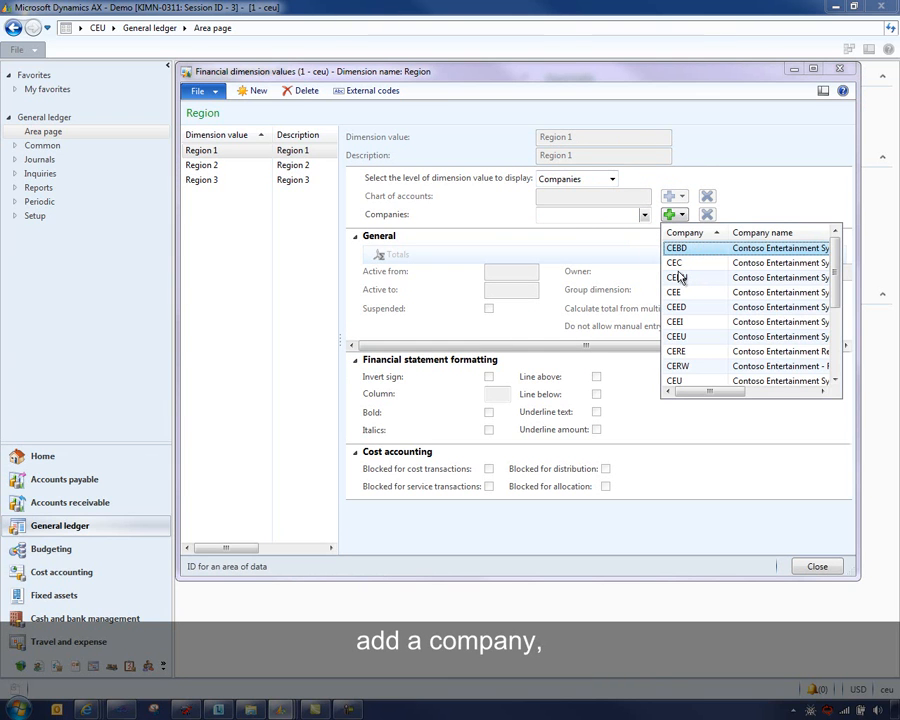
pyautogui.click(676, 366)
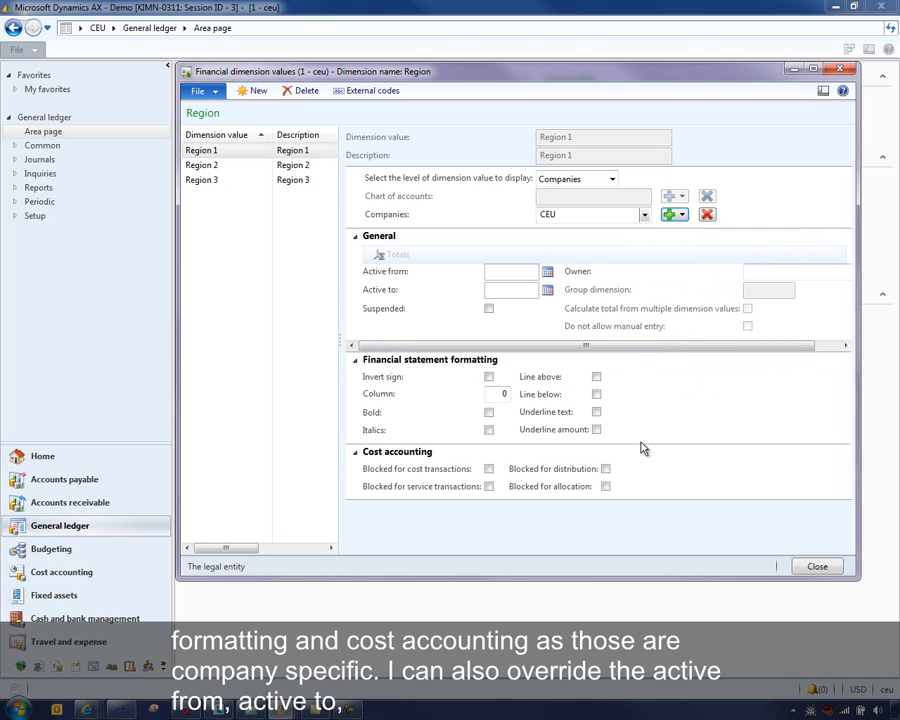
# - Examine the active date fields of Region 1 for company CEU, and close the dimension values and financial dimensions forms
pyautogui.click(505, 270)
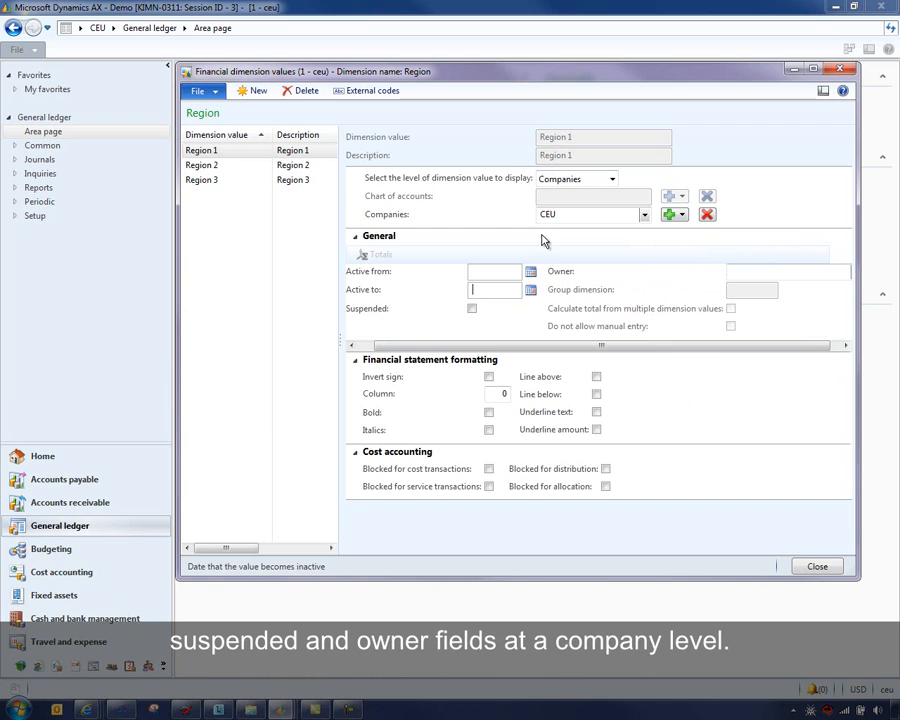
pyautogui.click(836, 569)
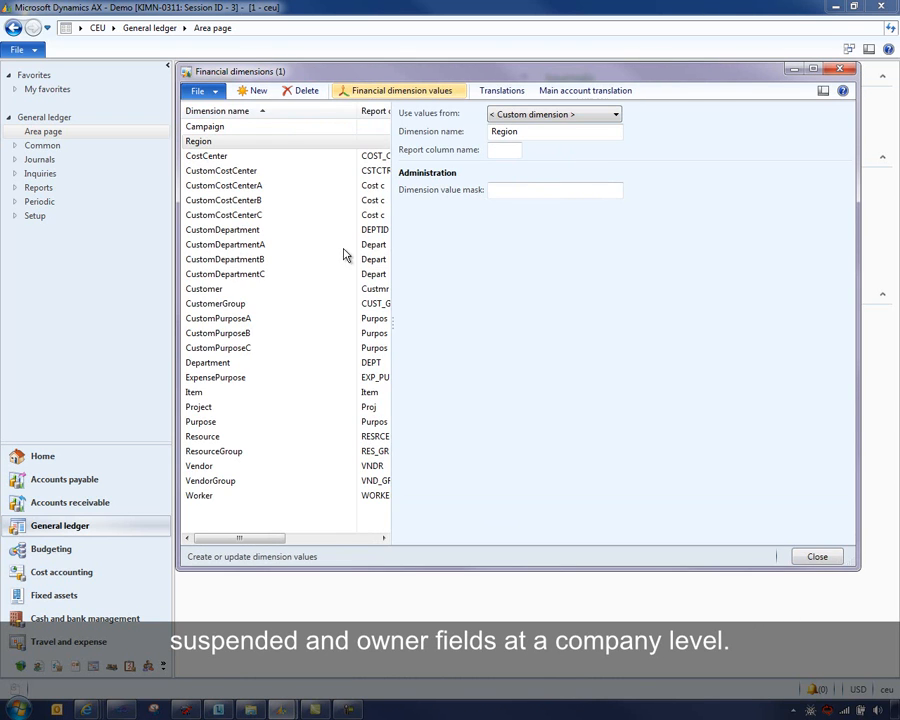
pyautogui.click(836, 562)
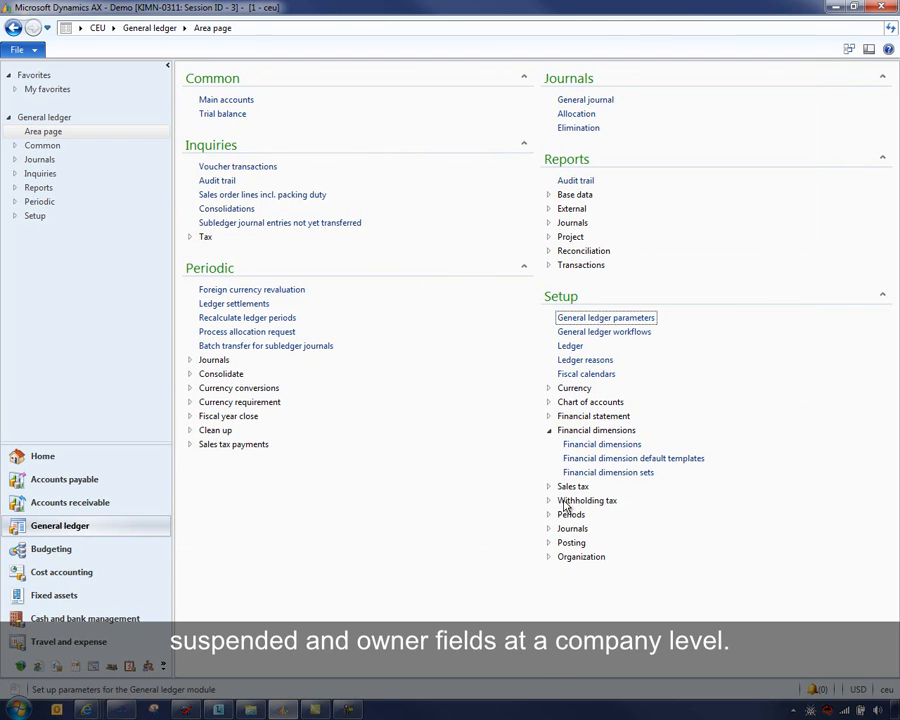
# - Open the form for configuring account structures from the General ledger chart of accounts setup
pyautogui.click(549, 431)
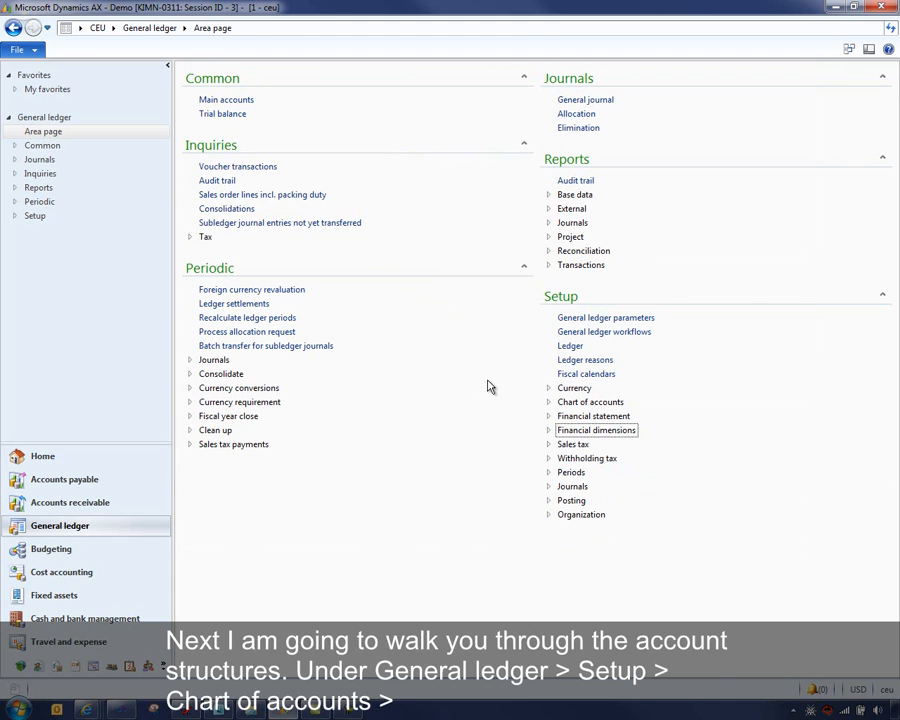
pyautogui.click(549, 403)
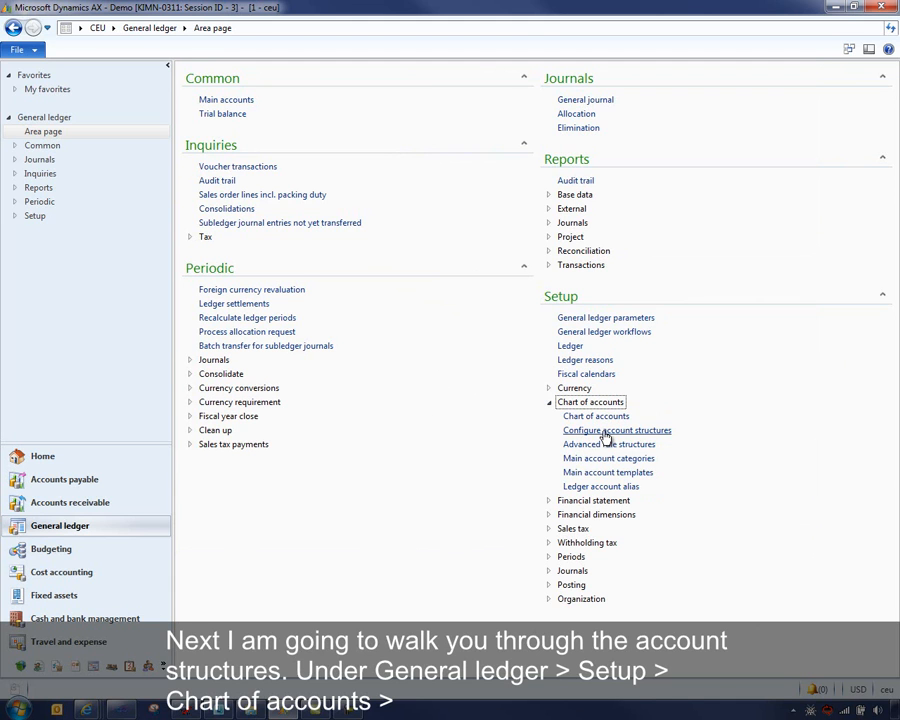
pyautogui.click(604, 433)
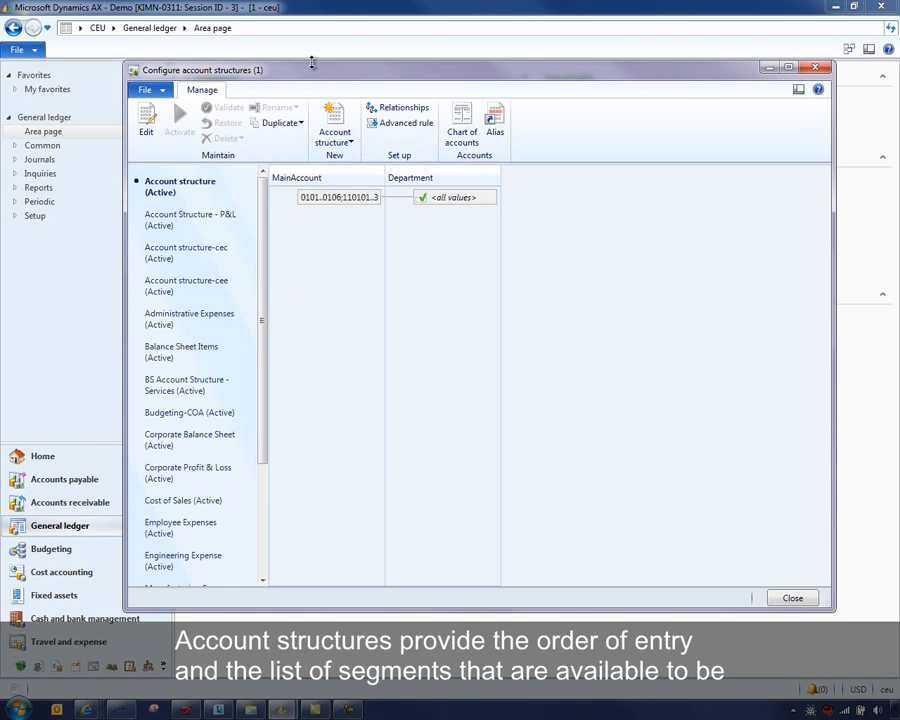
pyautogui.moveTo(314, 75); pyautogui.dragTo(264, 74)
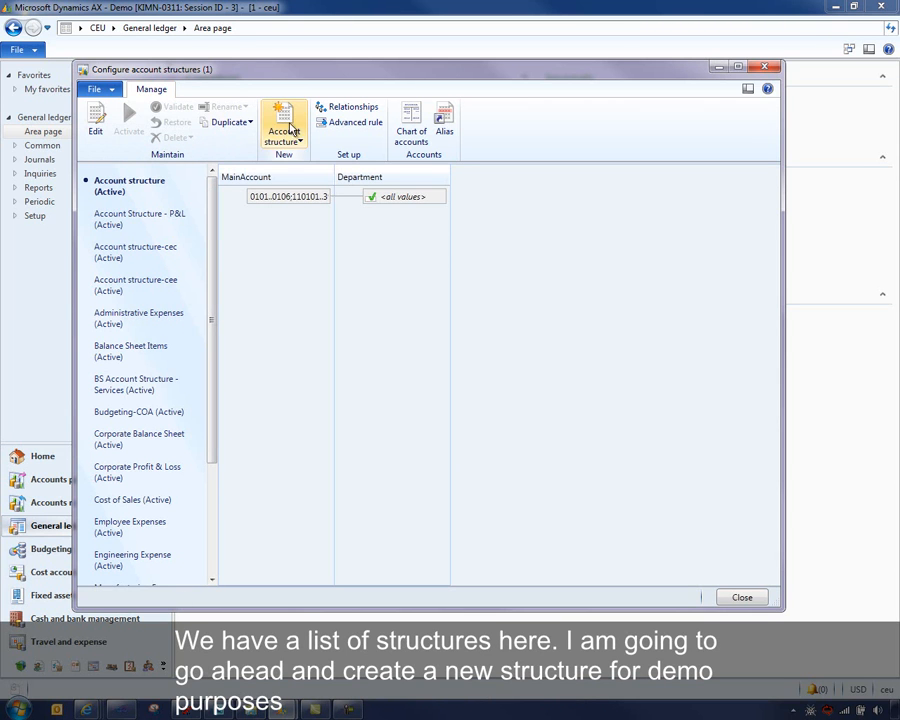
# - Create an account structure named Demo with the description Demo Structure, without adding the main account automatically
pyautogui.click(294, 145)
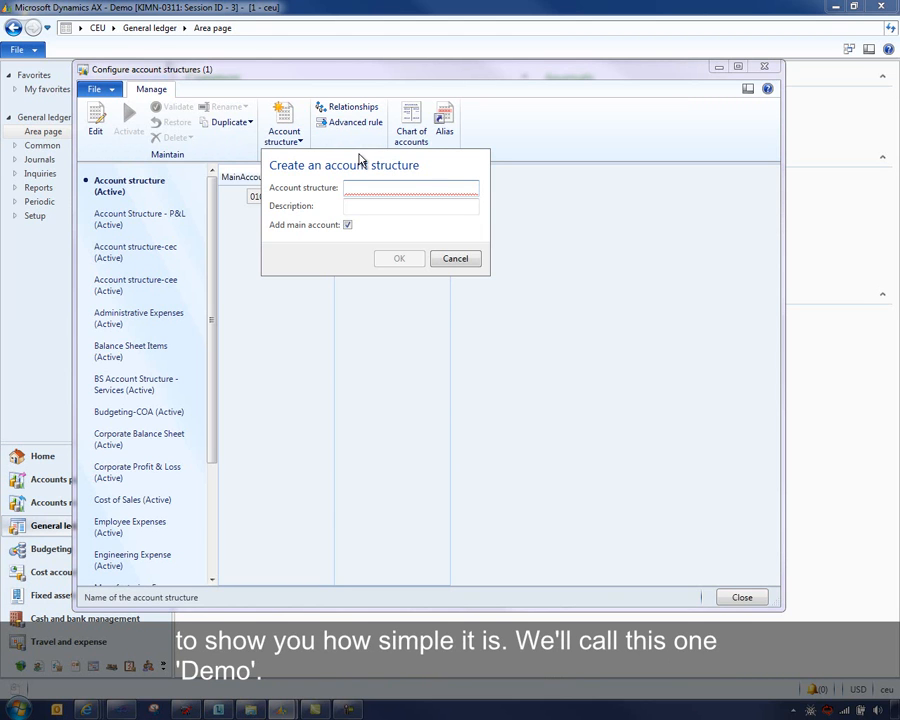
pyautogui.write('Demo')
pyautogui.press('Tab')
pyautogui.write('D')
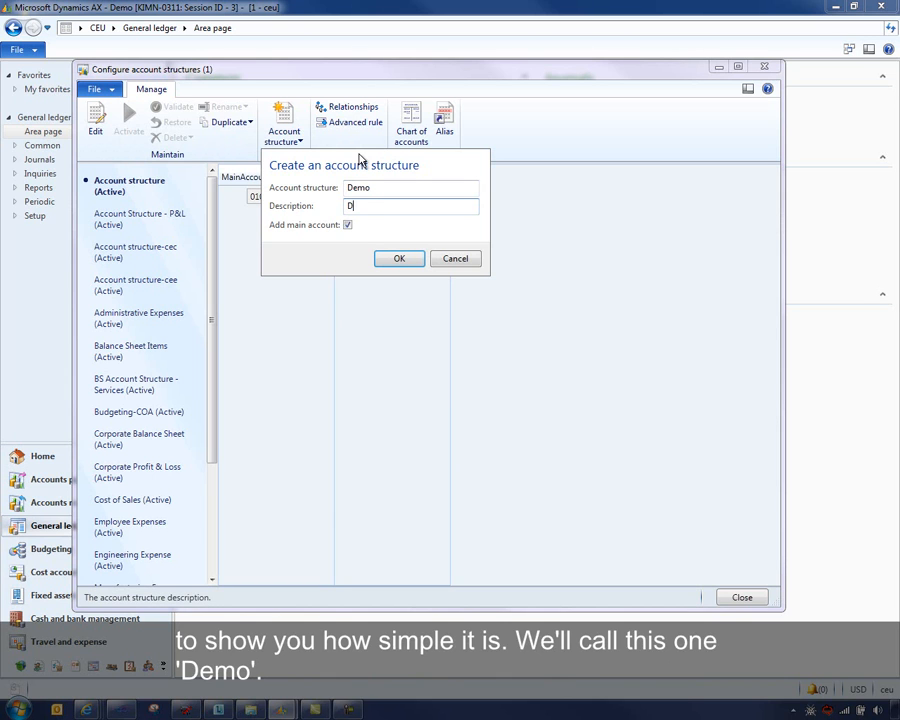
pyautogui.write('eom')
pyautogui.write(' S')
pyautogui.press('BackSpace')
pyautogui.press('BackSpace')
pyautogui.press('BackSpace')
pyautogui.write('mo Structure')
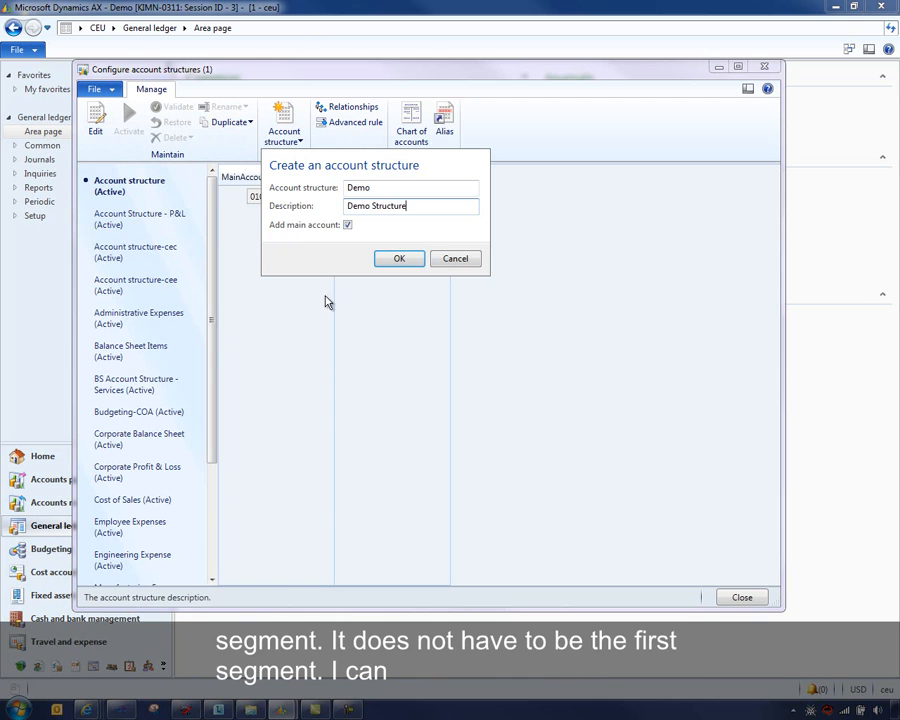
pyautogui.click(348, 225)
pyautogui.click(399, 262)
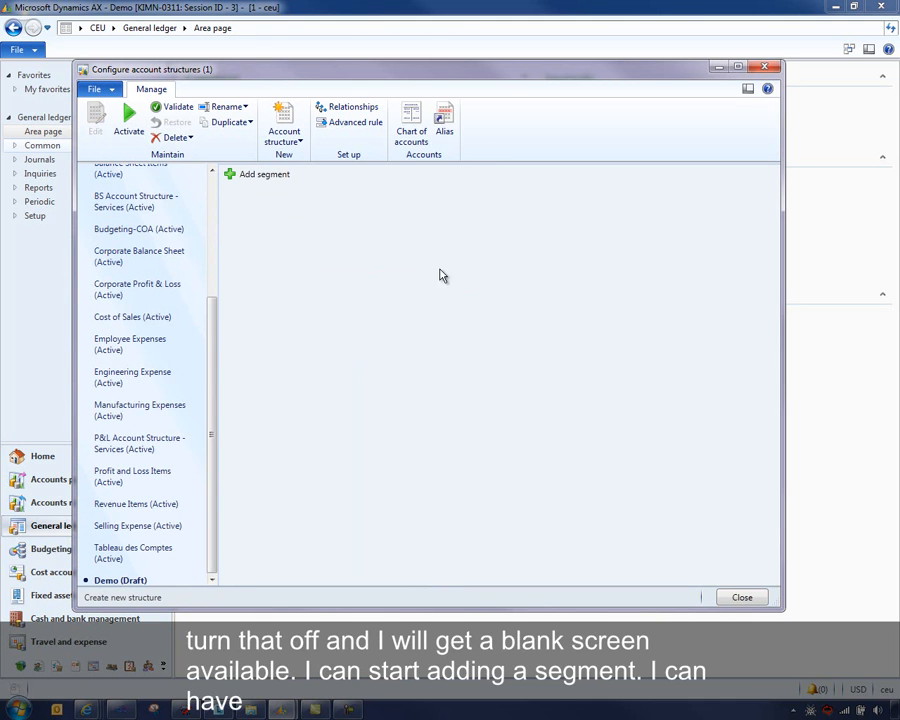
# - Add Department as the first segment of the Demo account structure
pyautogui.click(262, 177)
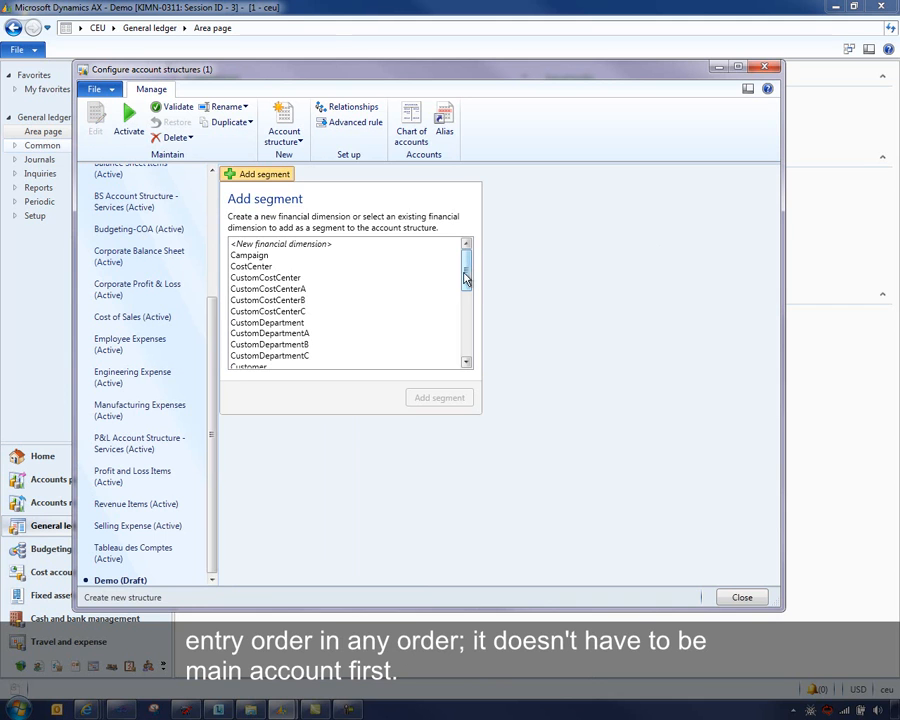
pyautogui.moveTo(467, 276); pyautogui.dragTo(472, 308)
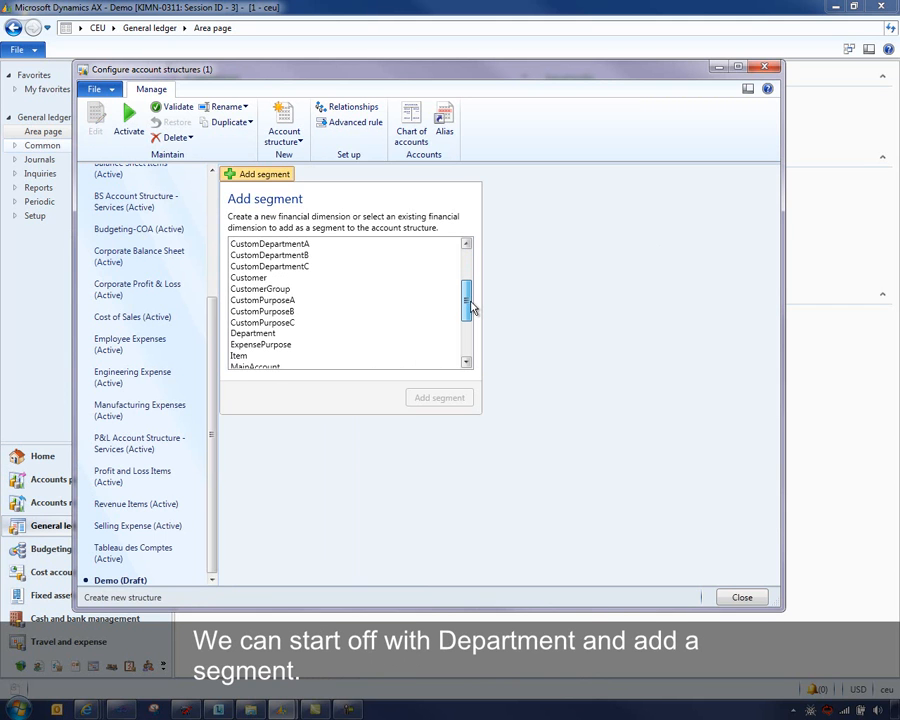
pyautogui.click(300, 333)
pyautogui.click(437, 398)
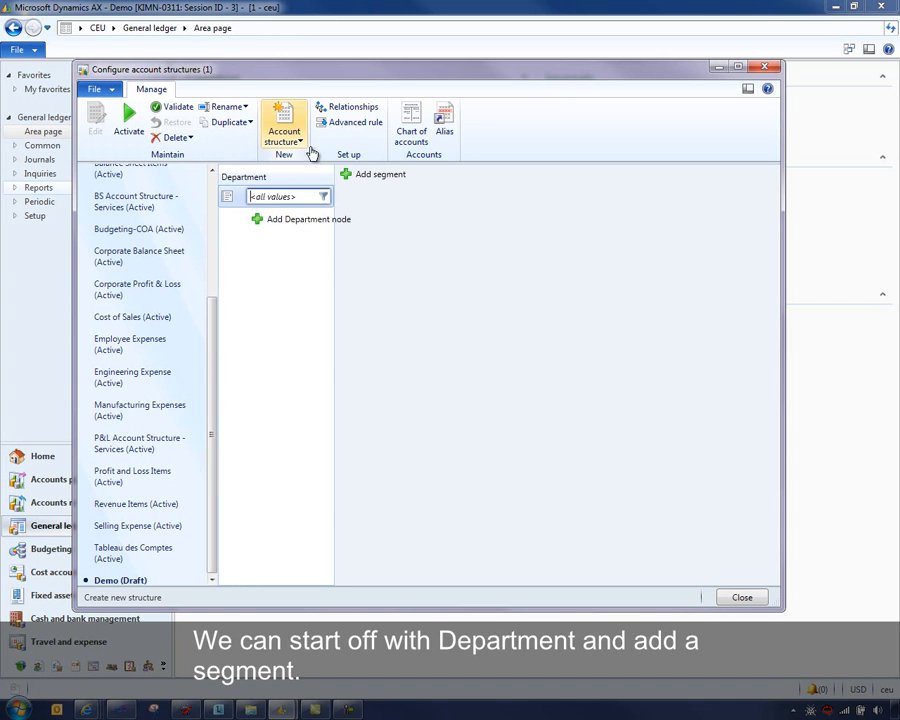
# - Add MainAccount and Purpose as the second and third segments of the Demo account structure
pyautogui.click(380, 175)
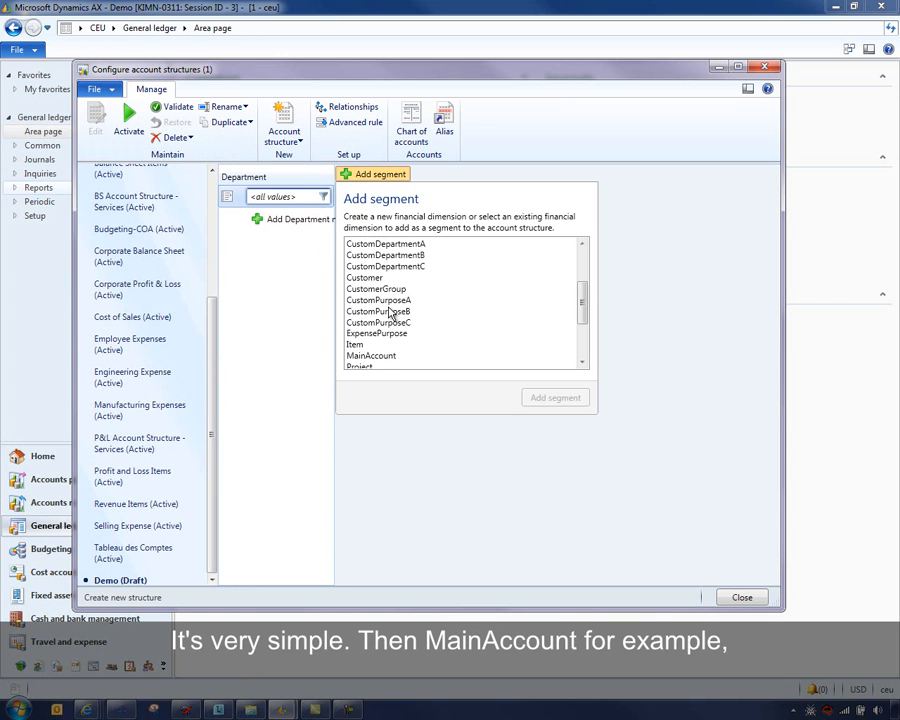
pyautogui.click(403, 357)
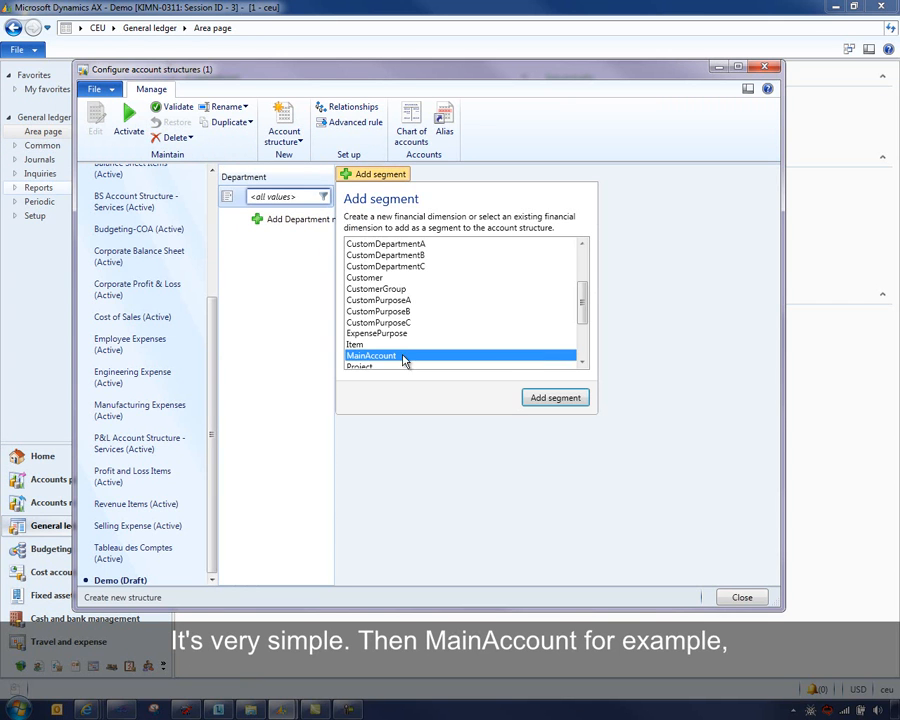
pyautogui.click(544, 397)
pyautogui.click(491, 185)
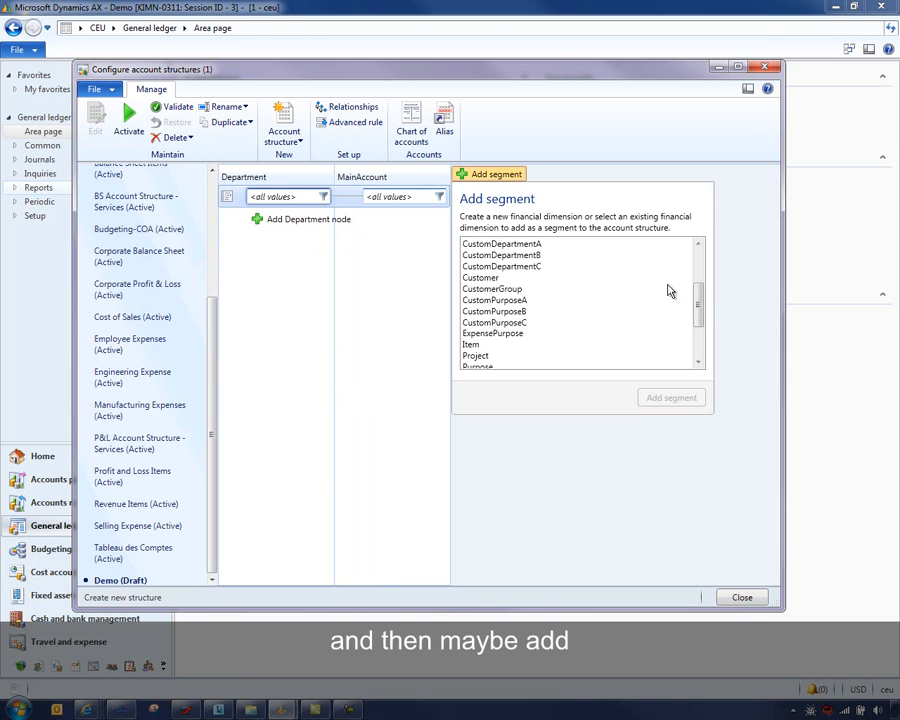
pyautogui.scroll(-1, 693, 300)
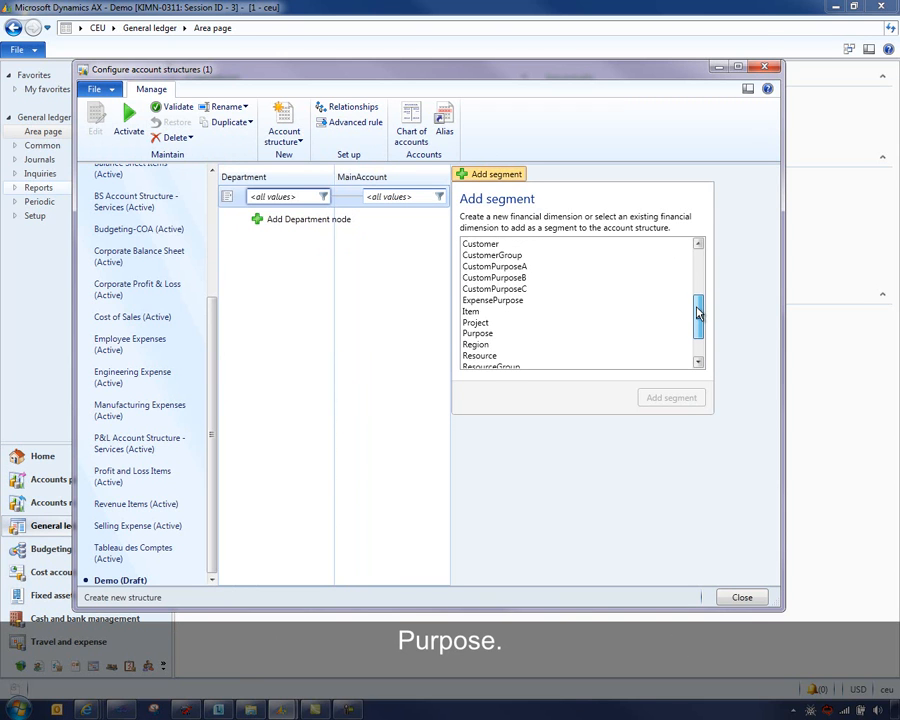
pyautogui.click(478, 334)
pyautogui.click(646, 400)
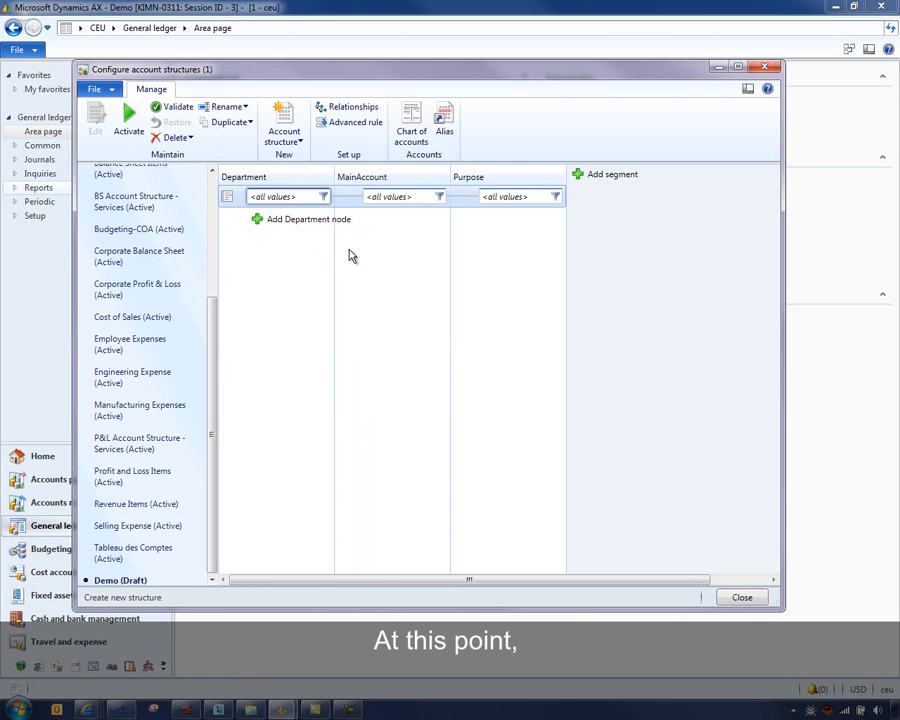
# - Examine the form for creating a new financial dimension as an additional segment, and cancel it
pyautogui.click(600, 174)
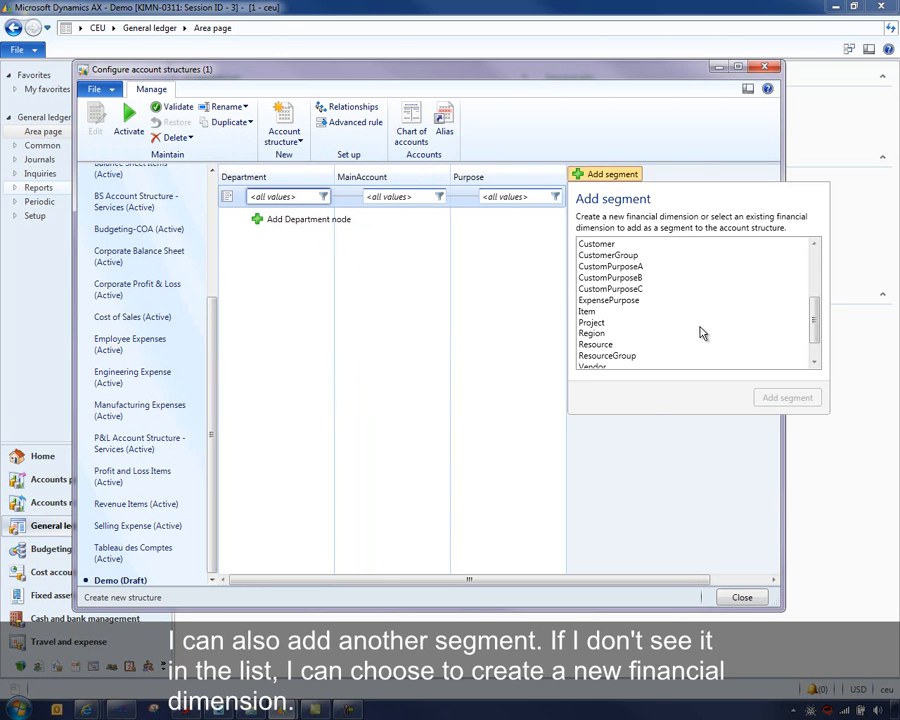
pyautogui.moveTo(813, 304); pyautogui.dragTo(797, 215)
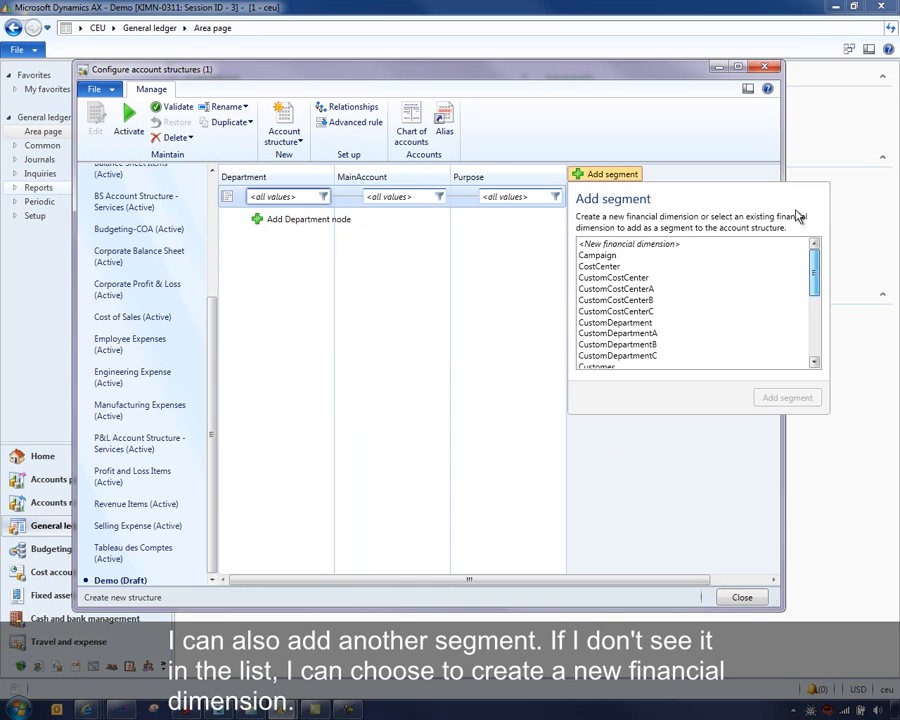
pyautogui.click(644, 246)
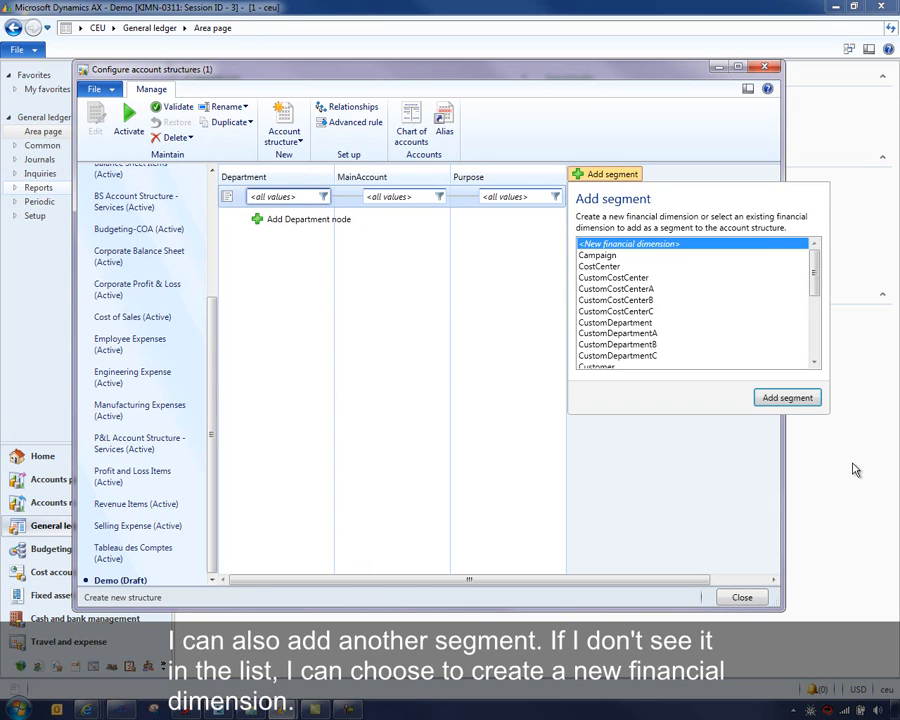
pyautogui.click(788, 398)
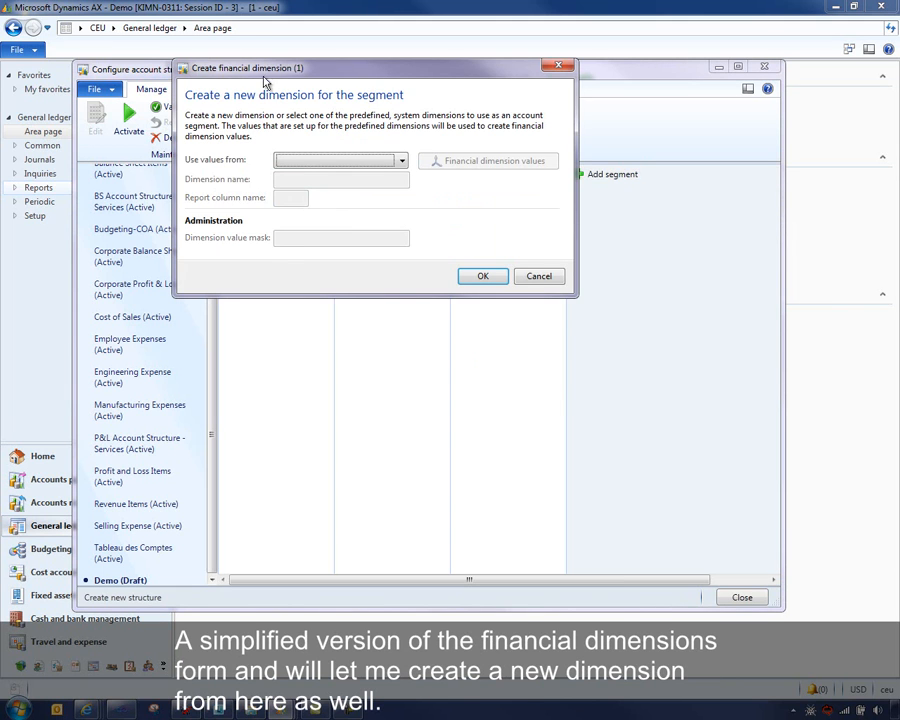
pyautogui.moveTo(268, 74); pyautogui.dragTo(272, 138)
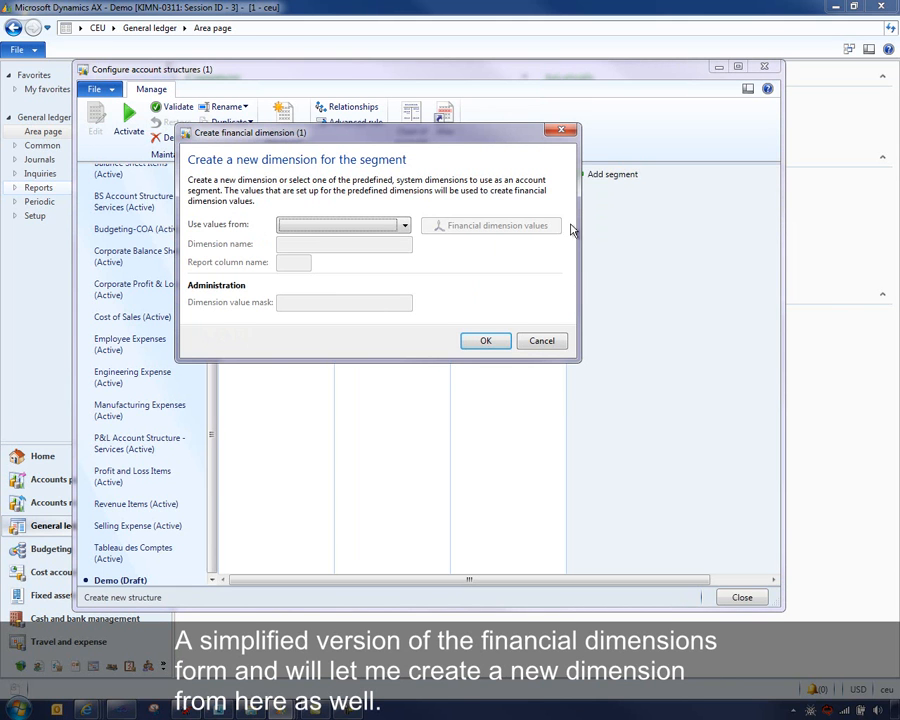
pyautogui.click(546, 343)
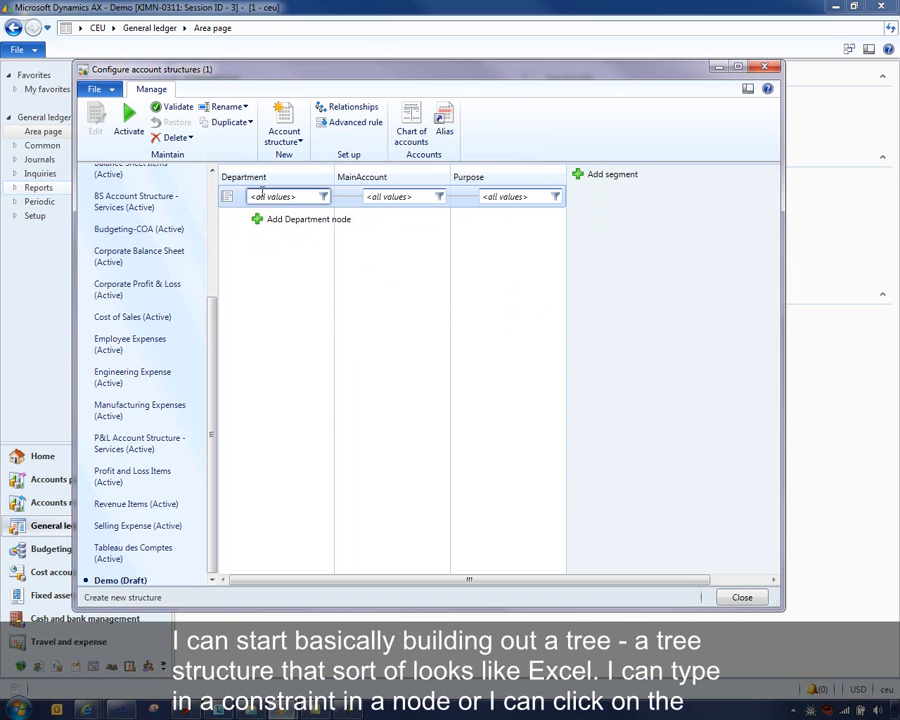
# - Open the filter of the Department node and choose to specify which values are allowed
pyautogui.click(280, 196)
pyautogui.click(323, 196)
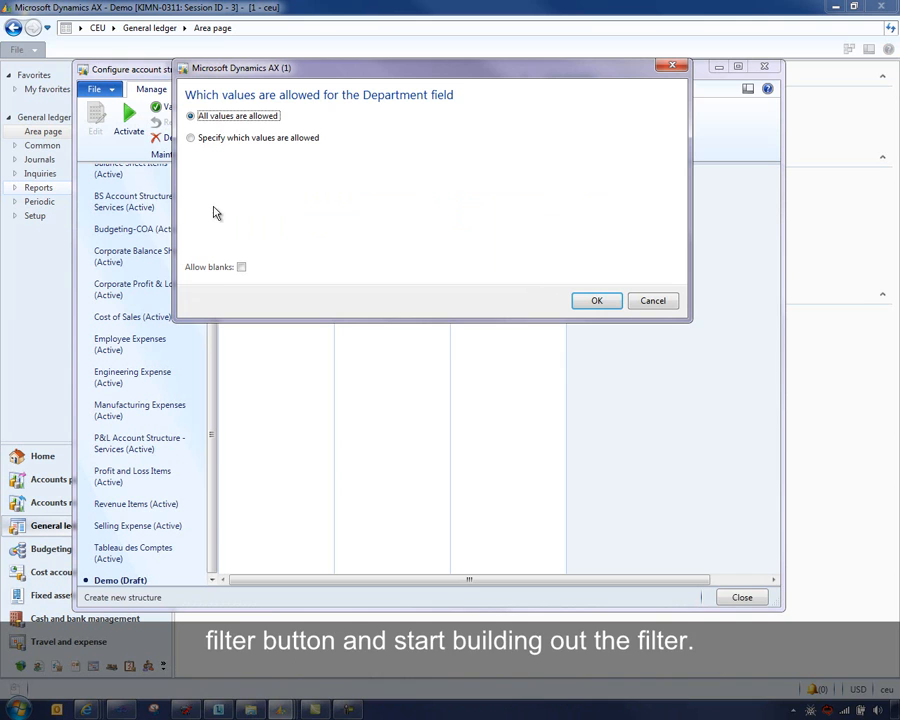
pyautogui.click(245, 138)
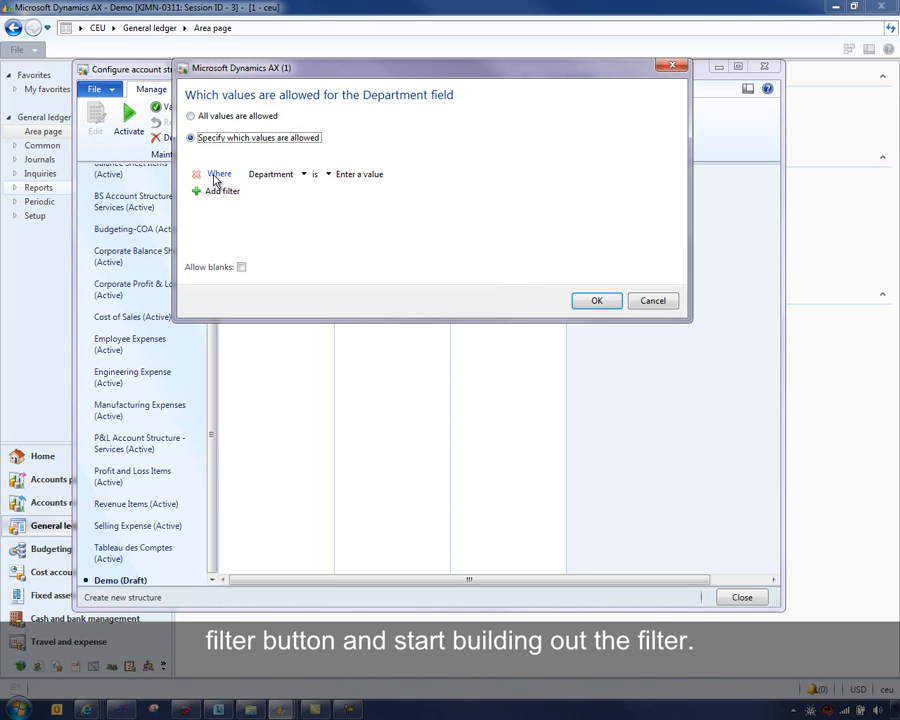
# - Restrict the Department node to values that begin with OU_1 and apply the filter
pyautogui.click(304, 175)
pyautogui.click(304, 175)
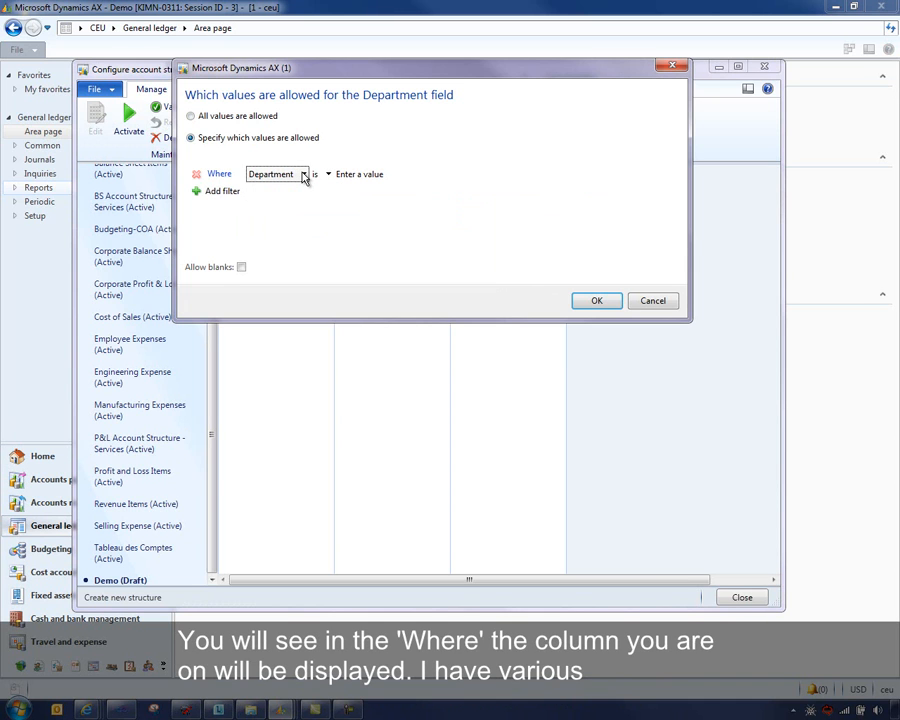
pyautogui.click(304, 175)
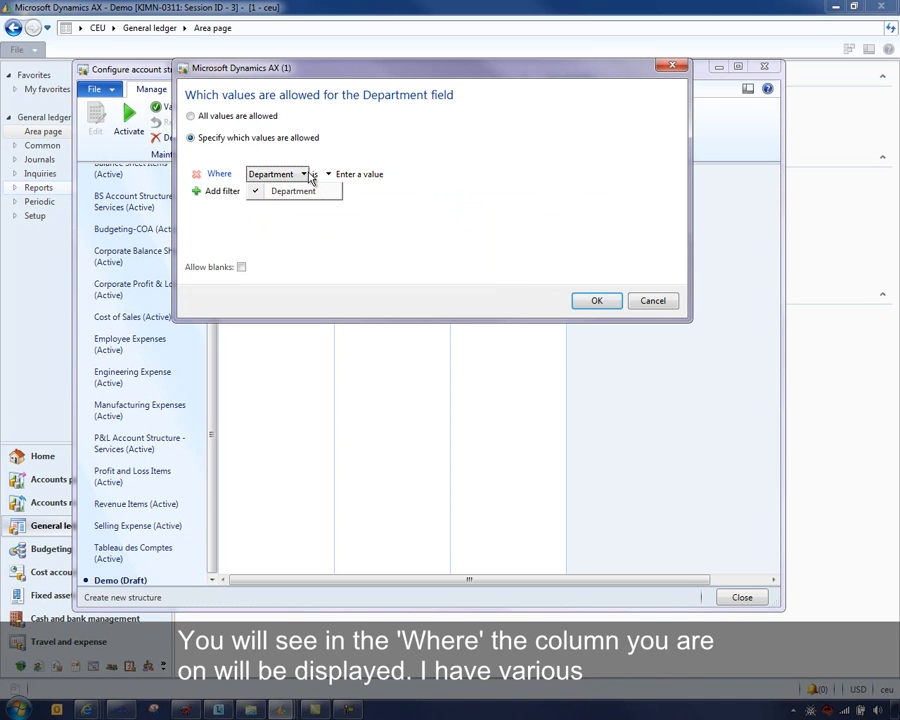
pyautogui.click(329, 174)
pyautogui.click(329, 174)
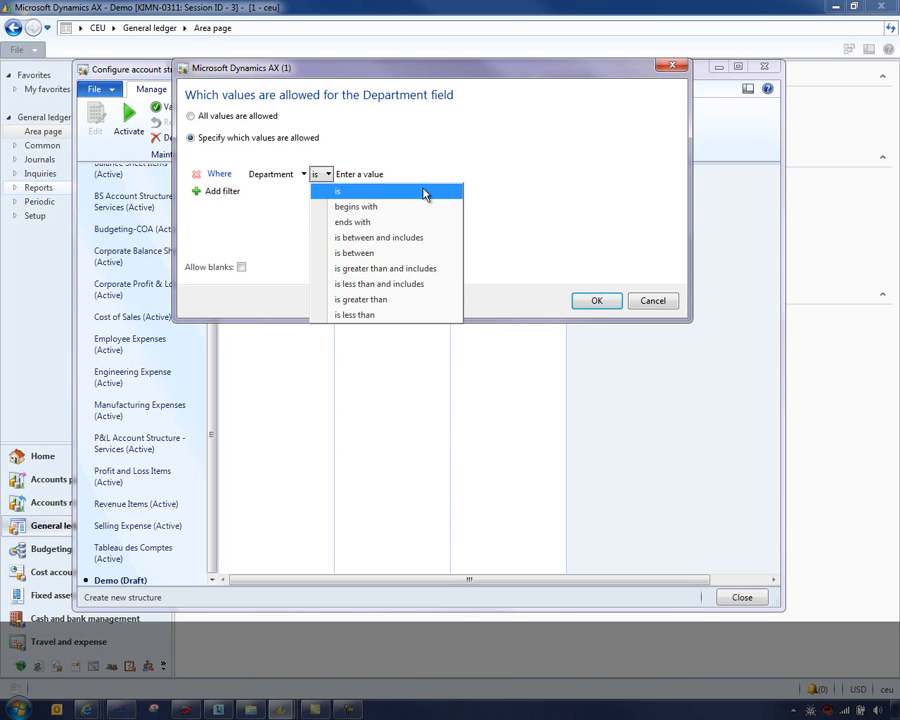
pyautogui.click(325, 175)
pyautogui.click(325, 175)
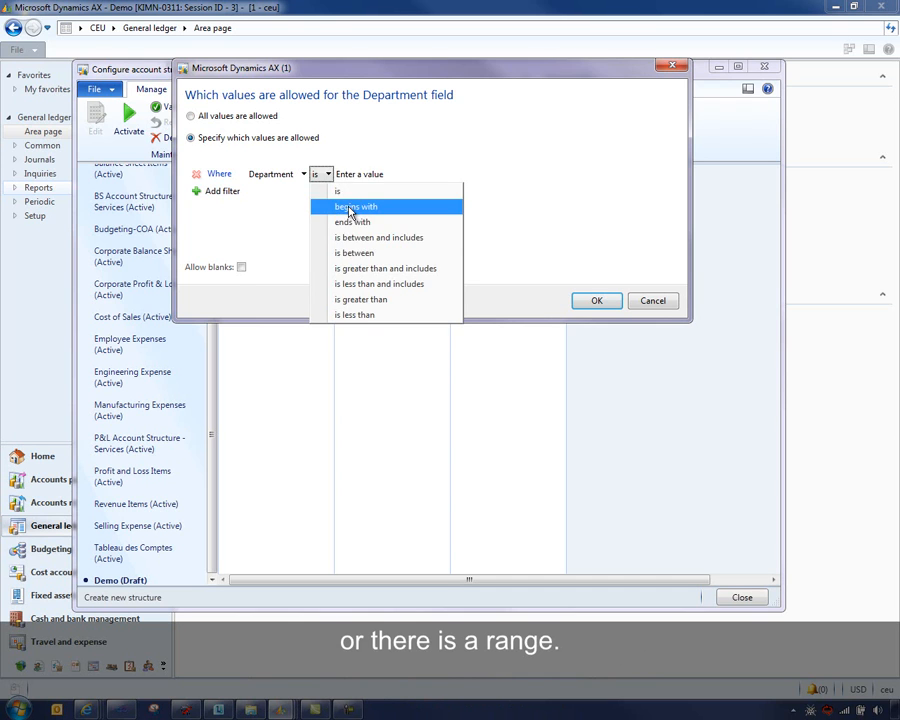
pyautogui.click(350, 204)
pyautogui.click(432, 178)
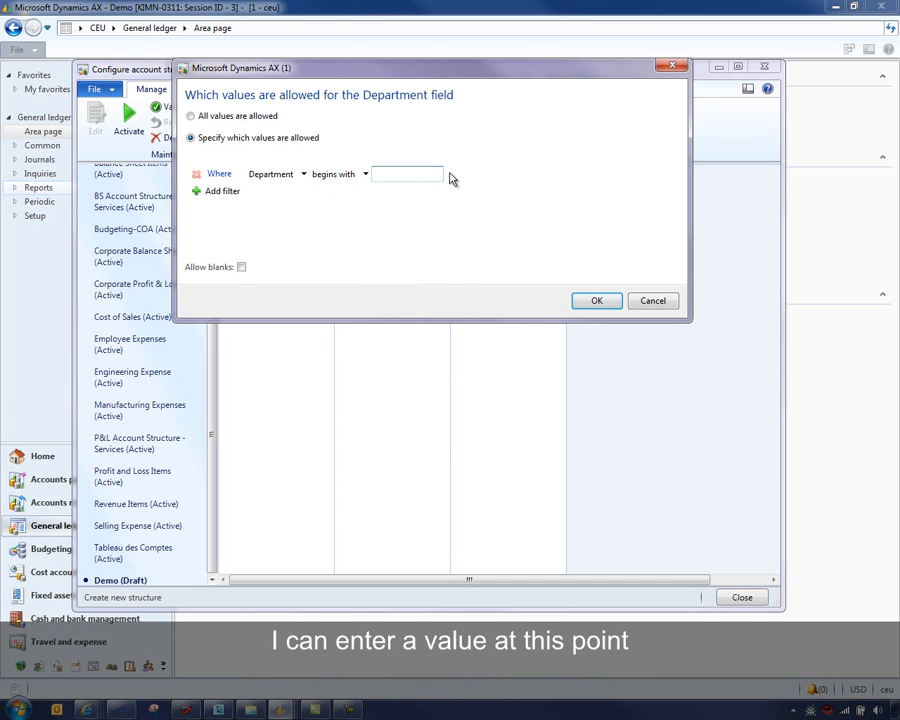
pyautogui.write('OU_1')
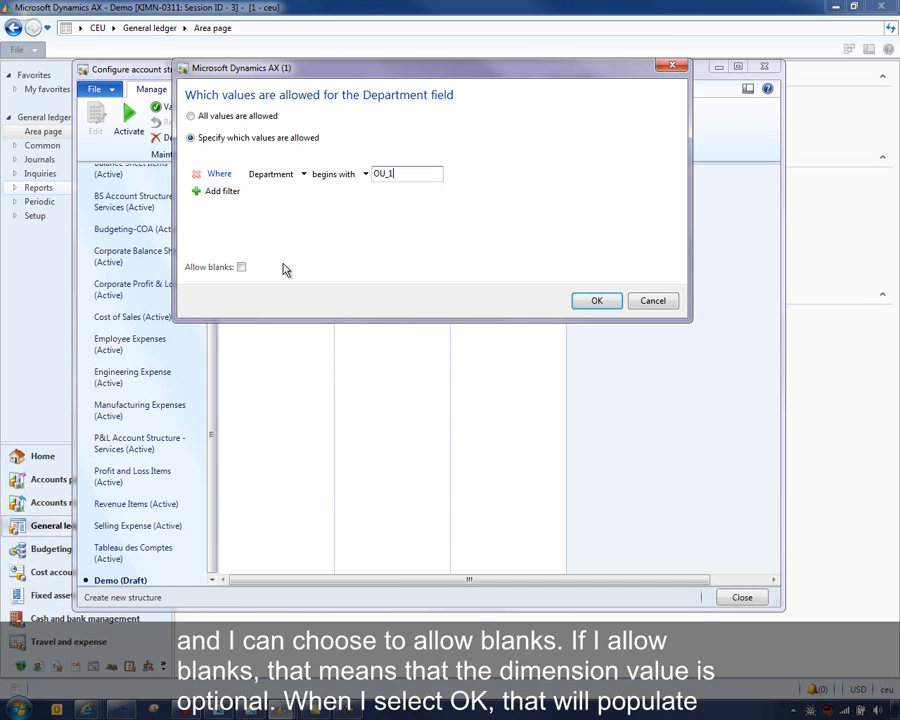
pyautogui.click(596, 300)
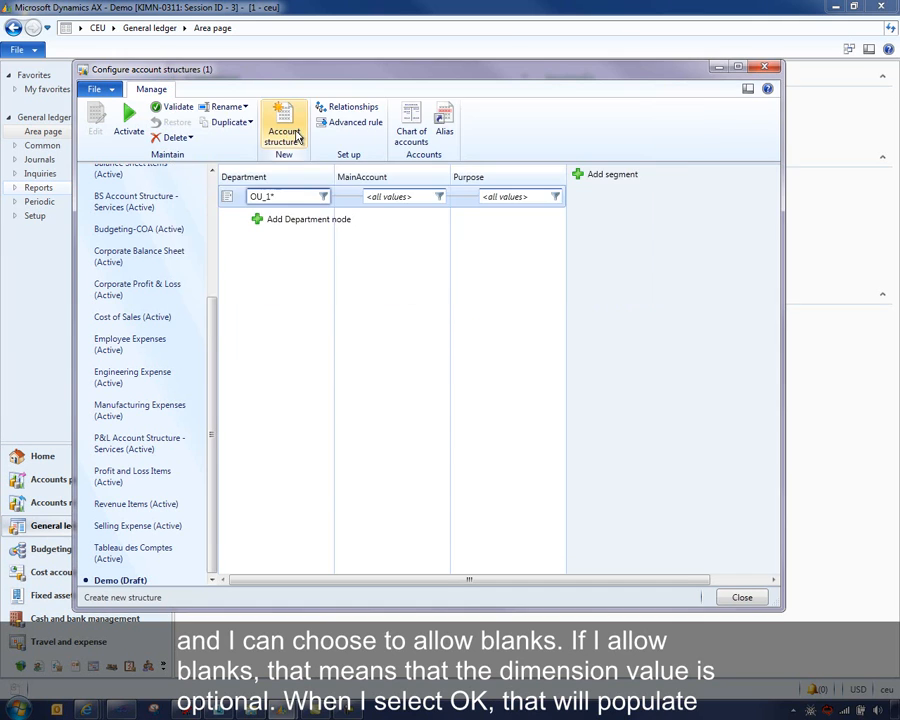
# - Add a second Department node to the Demo structure with the allowed values OU_2*
pyautogui.click(296, 220)
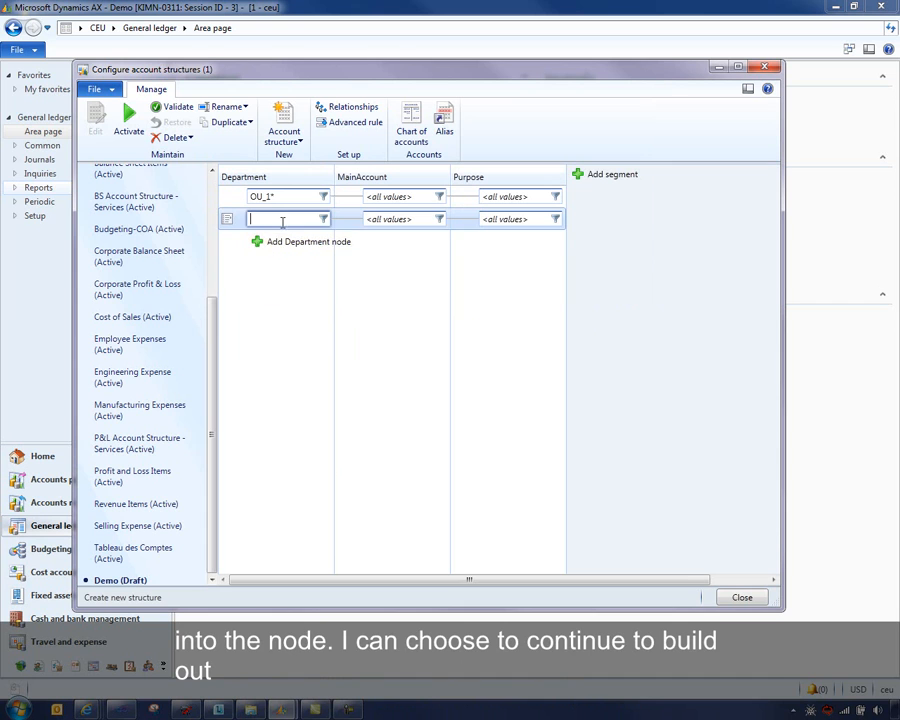
pyautogui.write('OU_2')
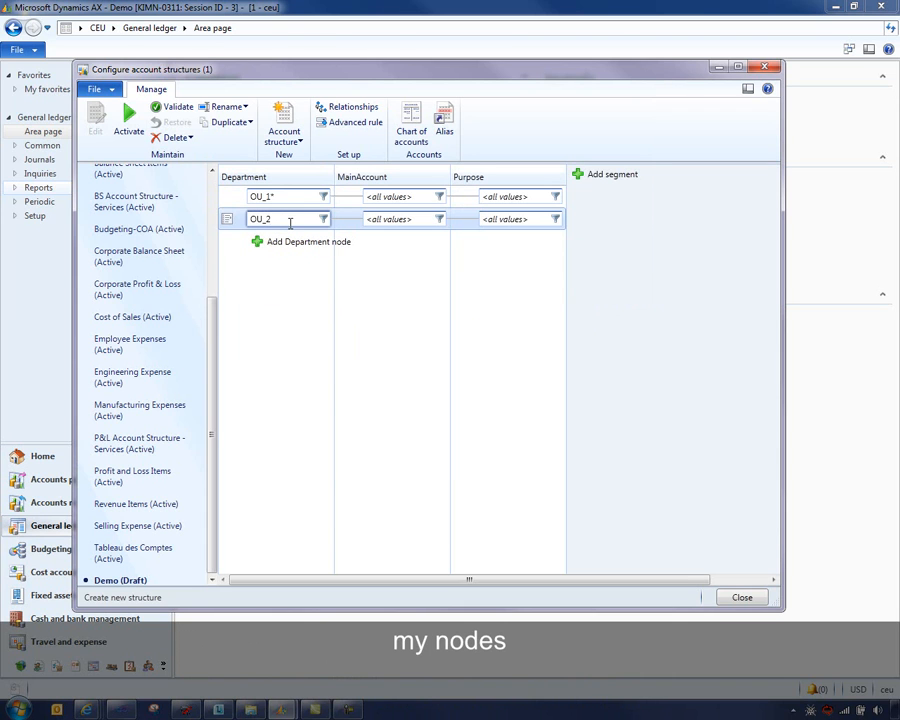
pyautogui.write('*')
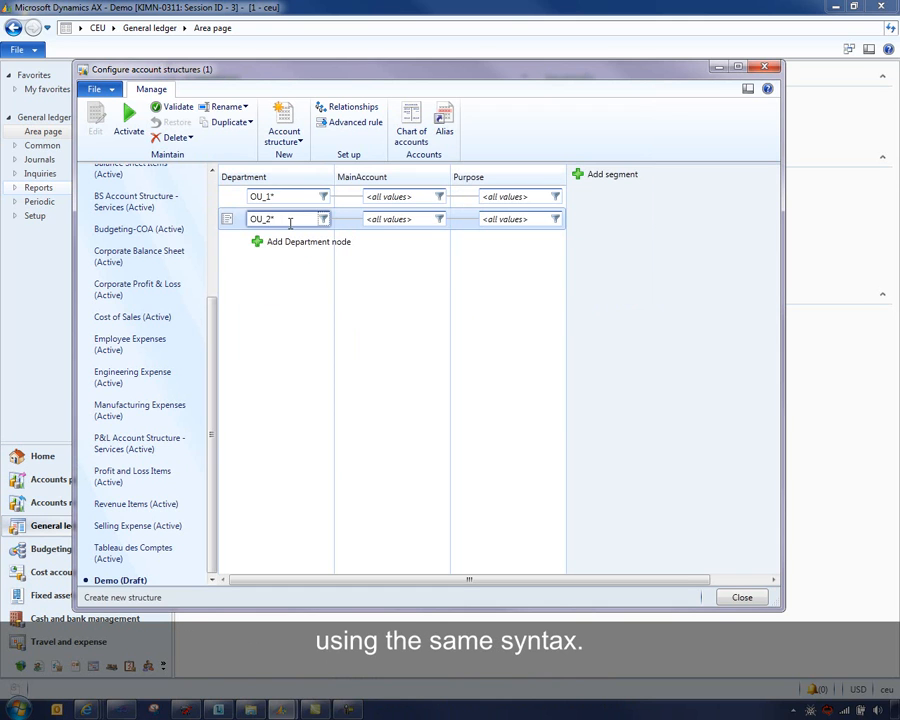
pyautogui.click(423, 220)
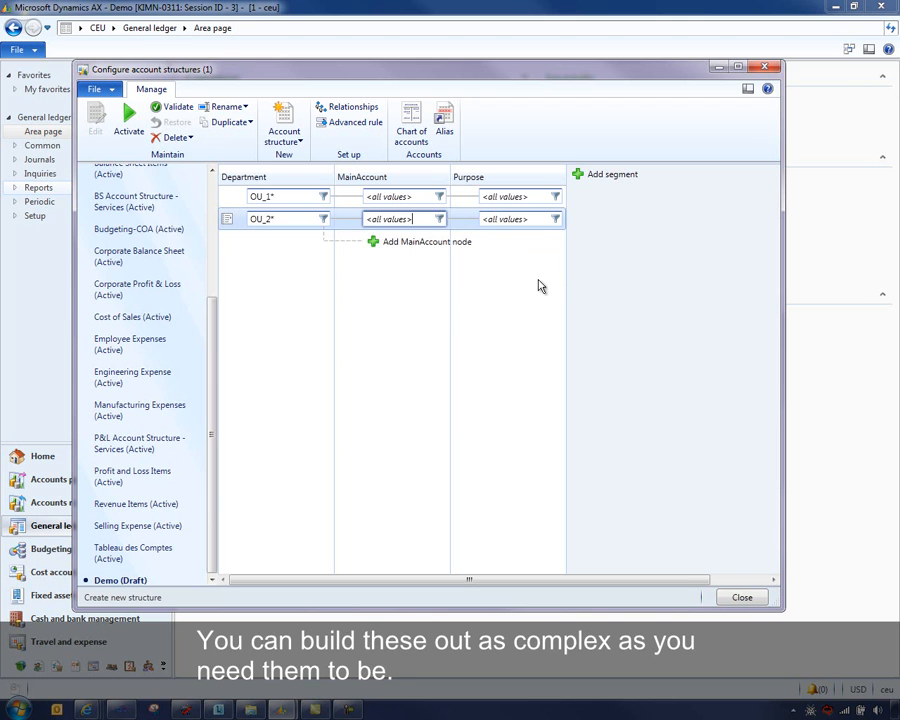
# - Add CostCenter as the fourth segment of the Demo account structure
pyautogui.click(586, 176)
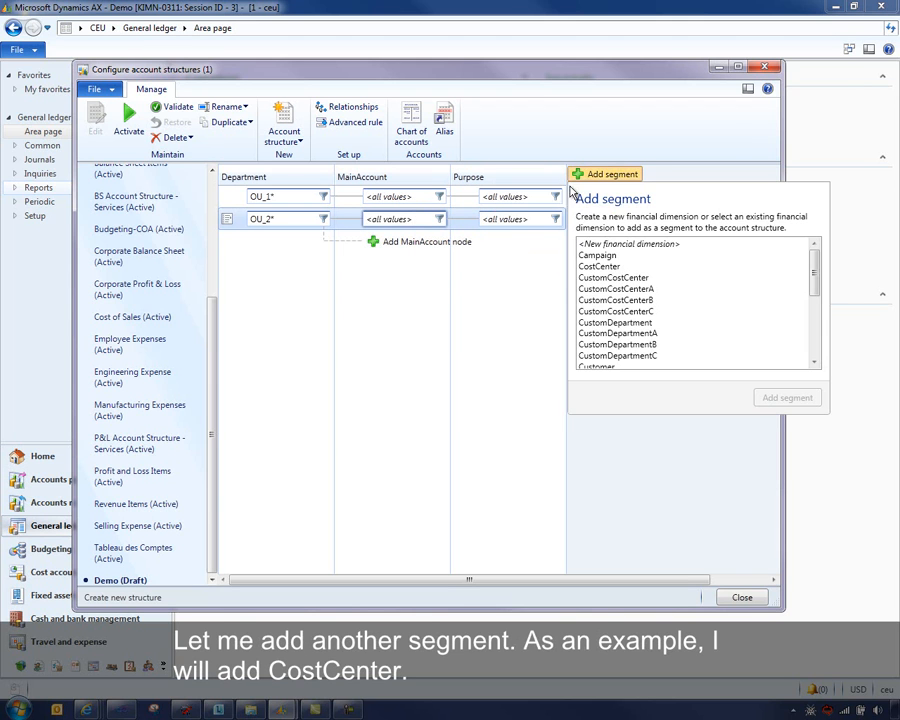
pyautogui.click(590, 266)
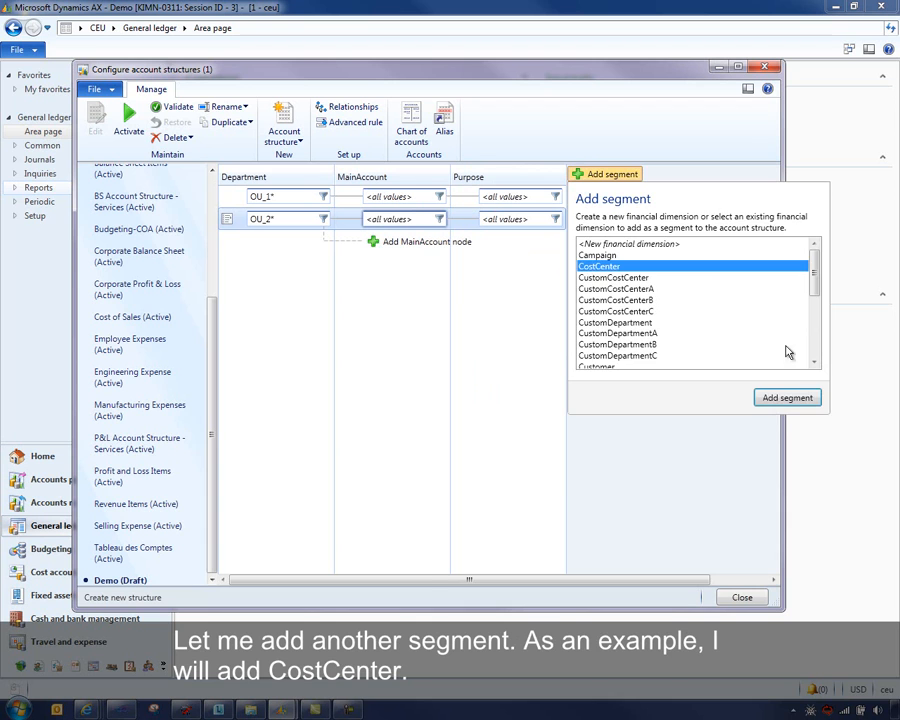
pyautogui.click(779, 403)
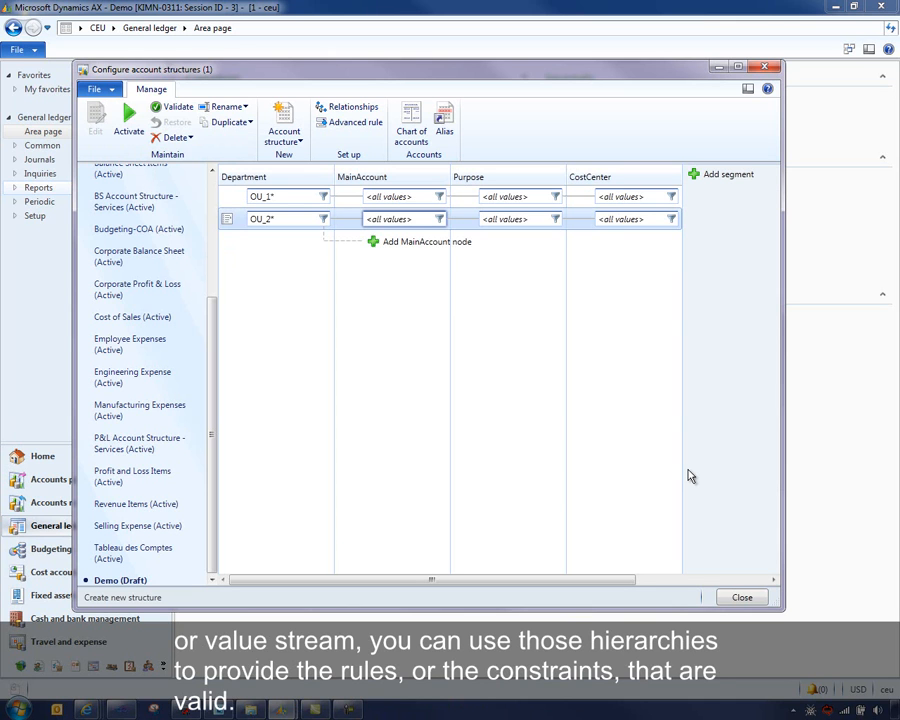
# - Apply the Centralized Payments relationship from Department to CostCenter to the Demo structure and color-code it red
pyautogui.click(346, 108)
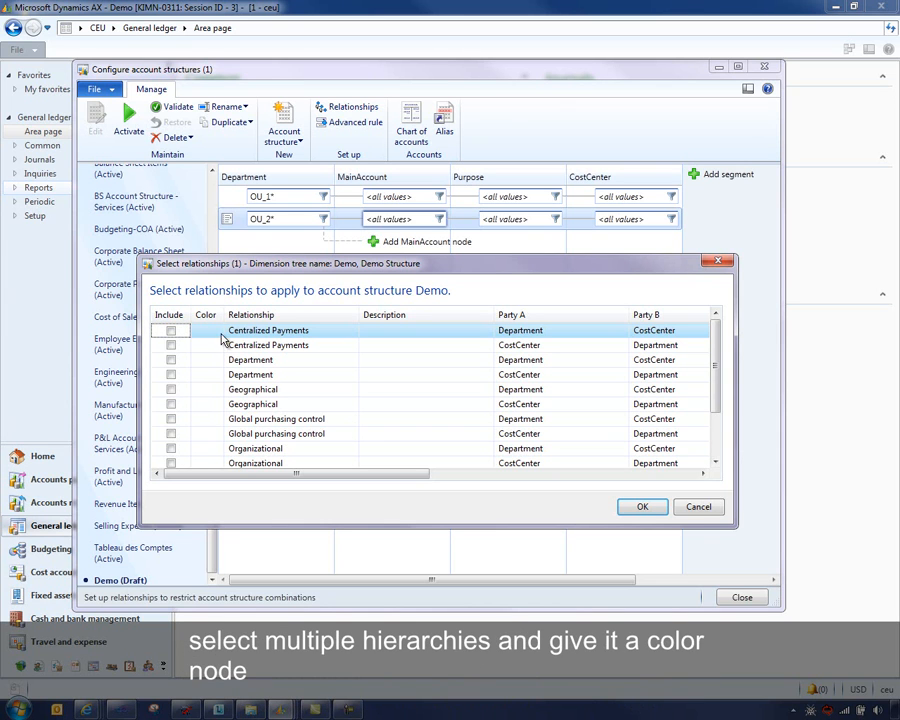
pyautogui.click(171, 331)
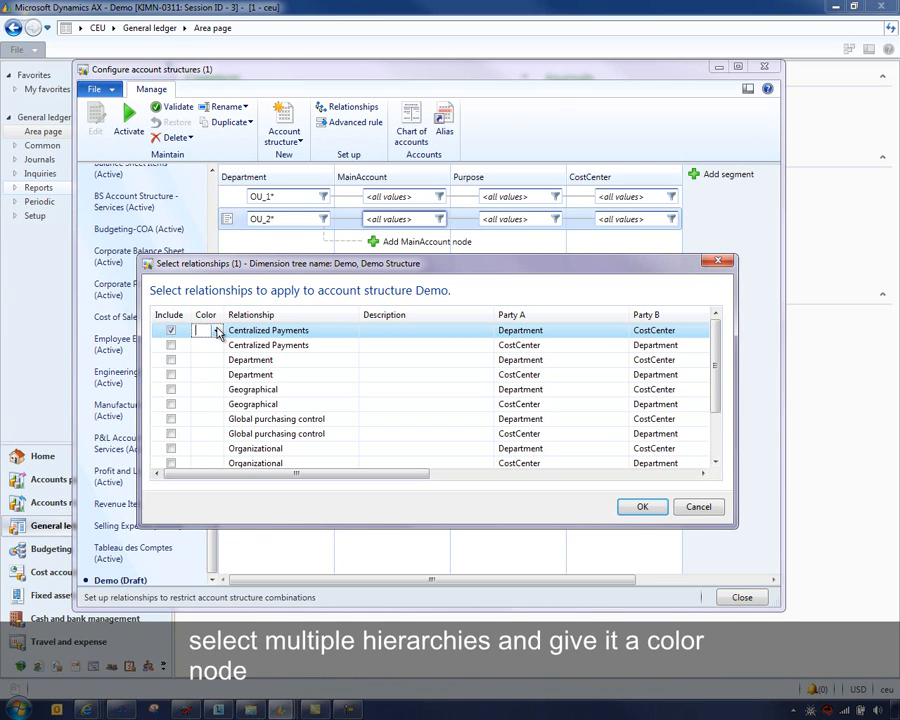
pyautogui.click(204, 331)
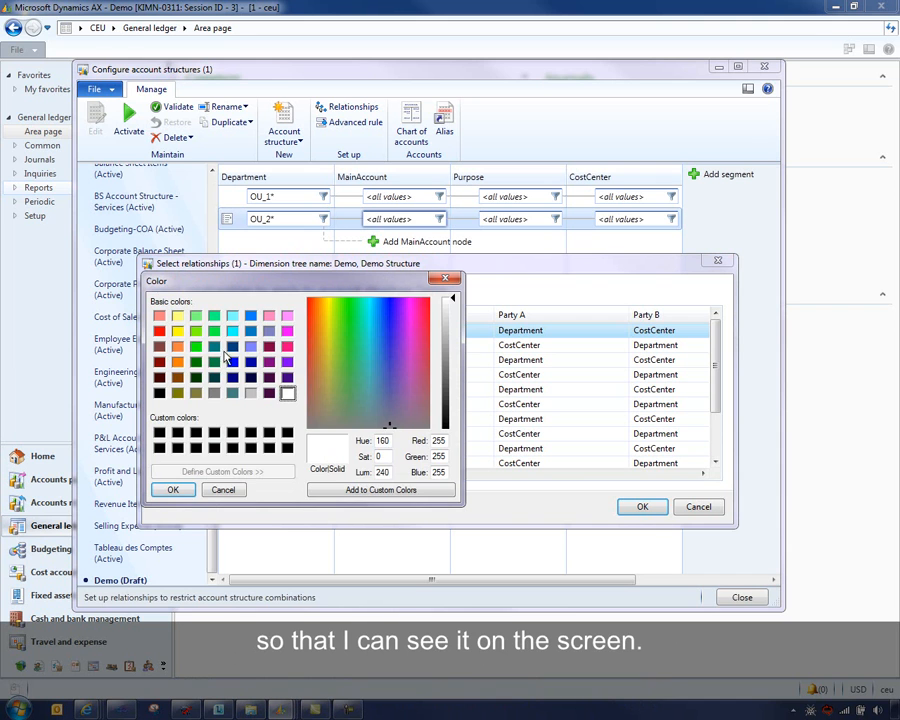
pyautogui.click(159, 331)
pyautogui.click(173, 489)
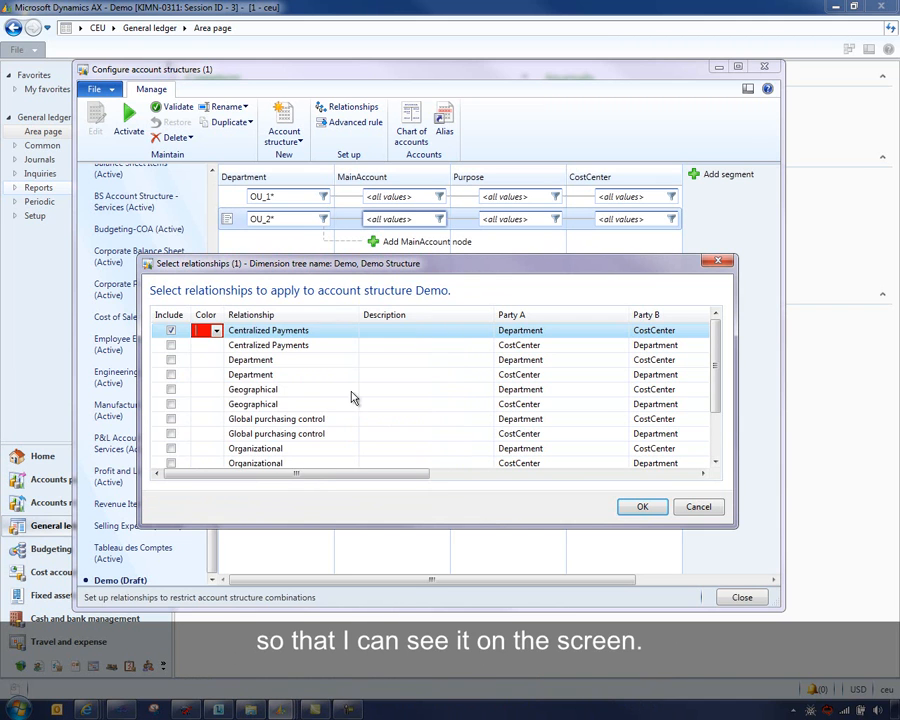
pyautogui.click(641, 508)
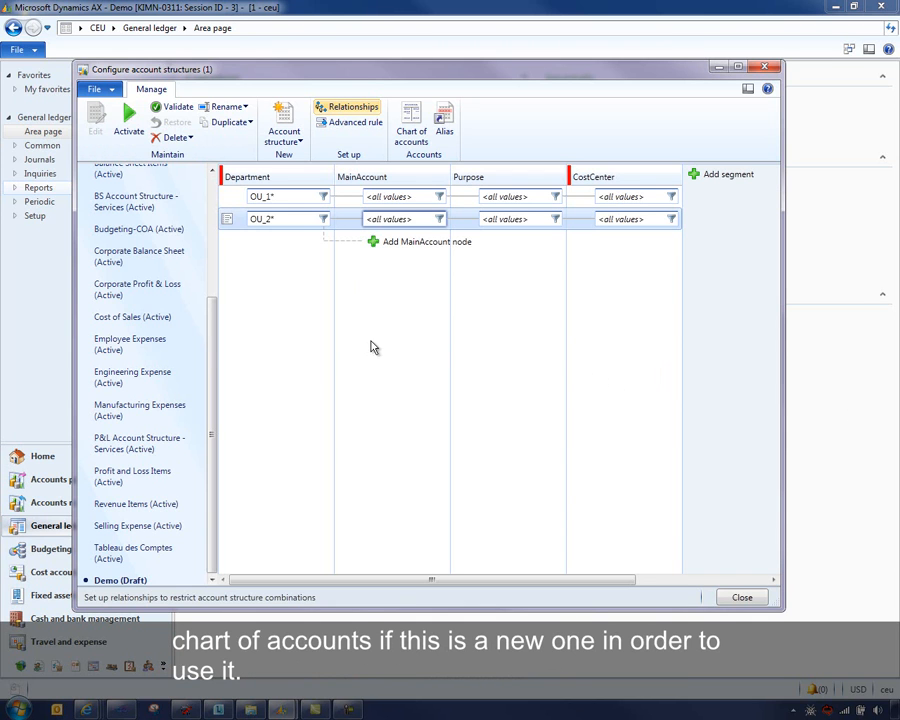
# - Select the existing Account Structure - P&L and put it into edit mode
pyautogui.scroll(5, 197, 208)
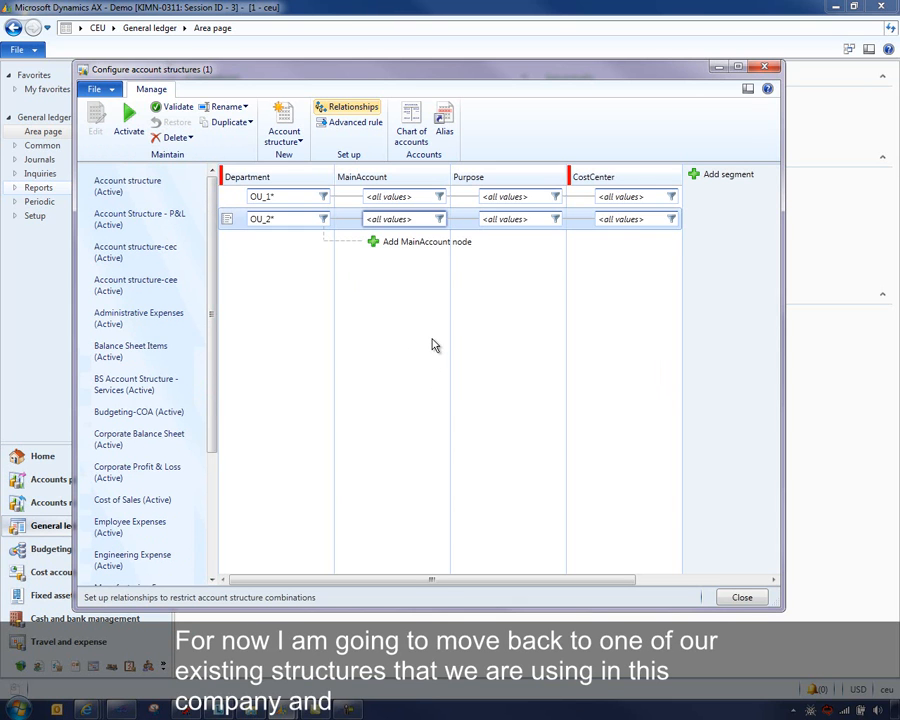
pyautogui.click(126, 222)
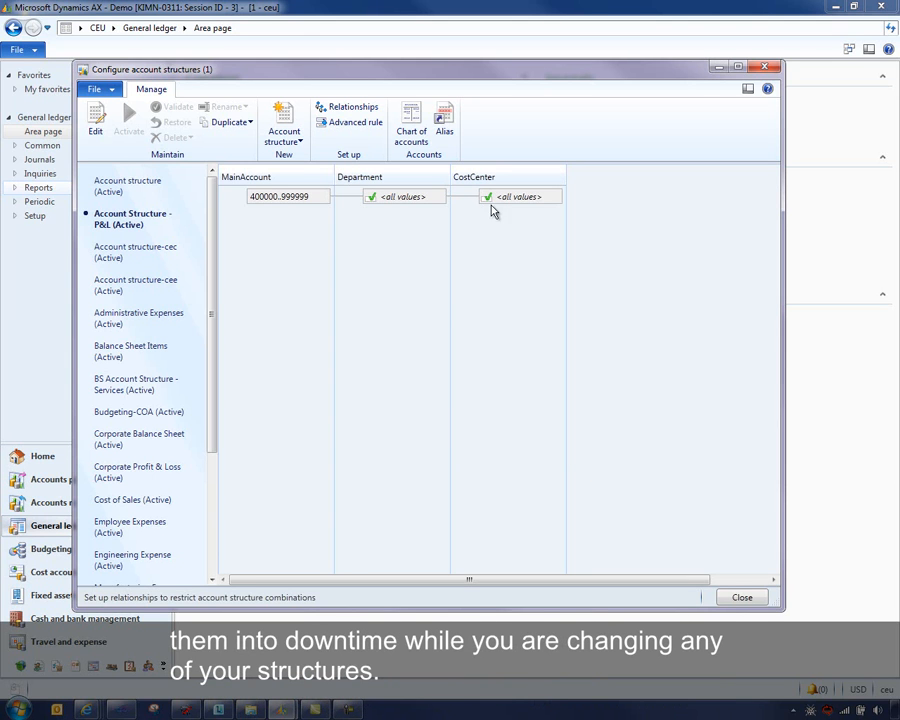
pyautogui.click(95, 116)
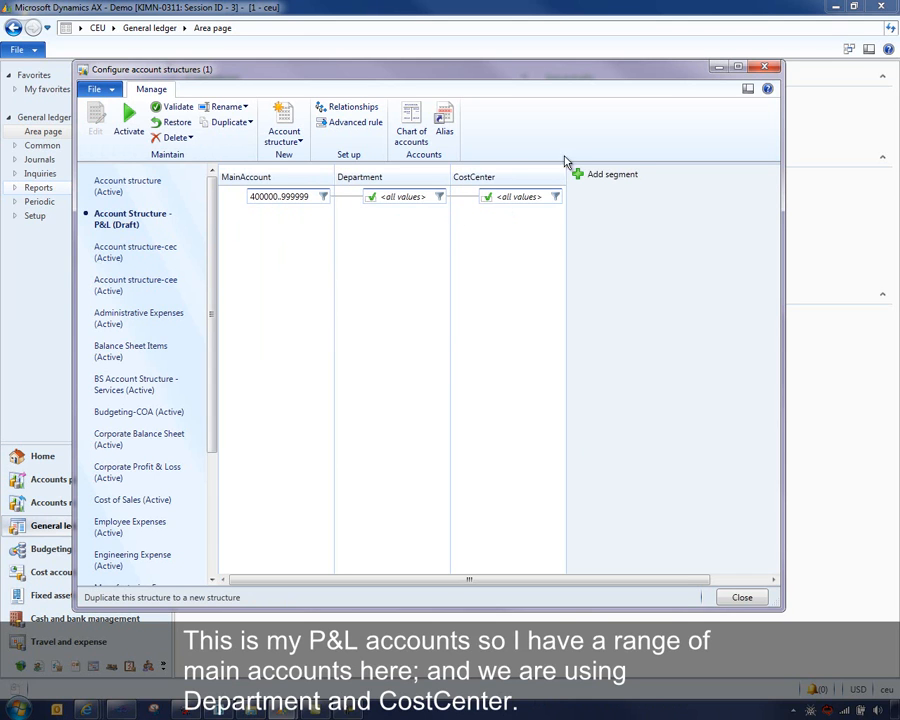
# - Add Region as a segment after CostCenter in the P&L account structure
pyautogui.click(592, 177)
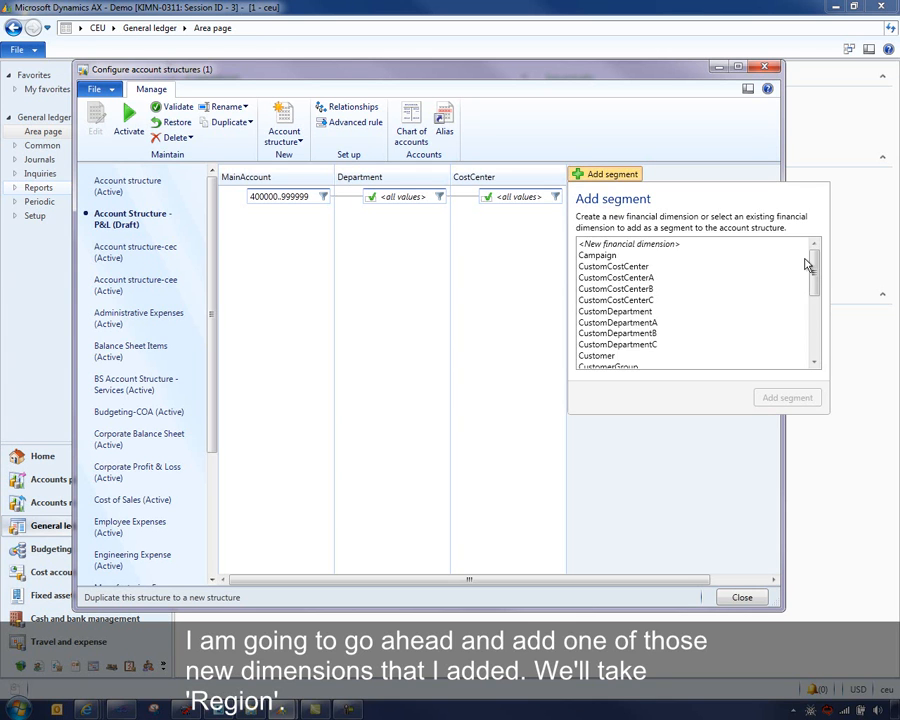
pyautogui.moveTo(812, 262); pyautogui.dragTo(812, 307)
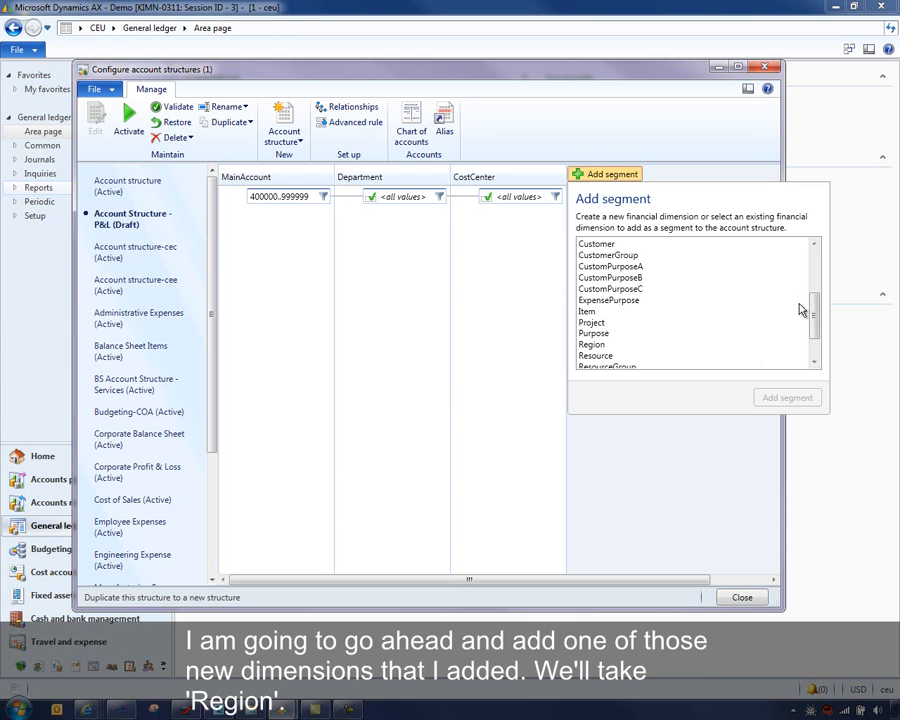
pyautogui.click(612, 345)
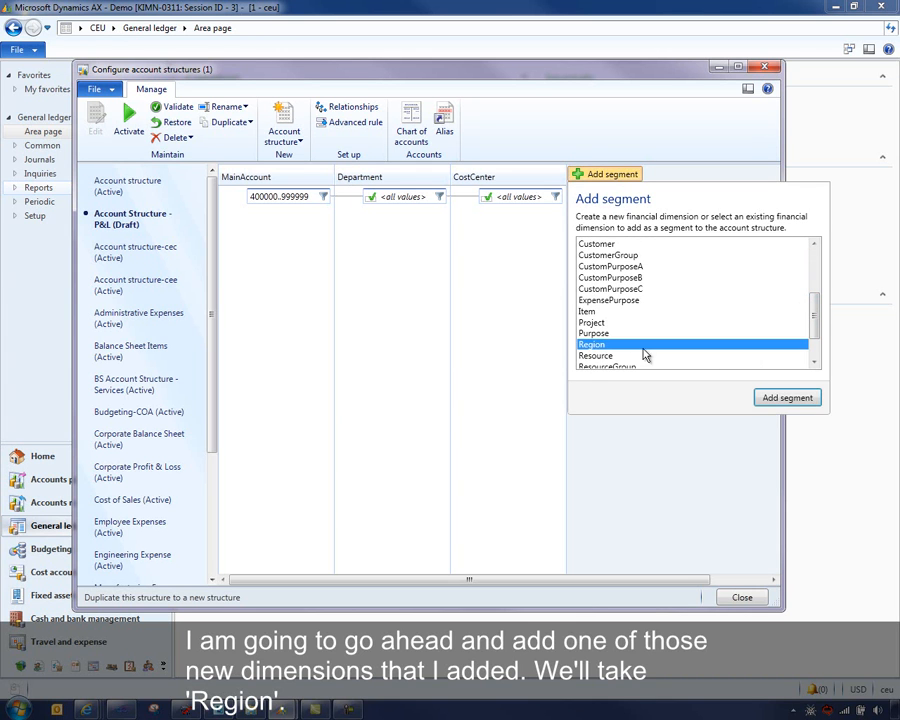
pyautogui.click(788, 397)
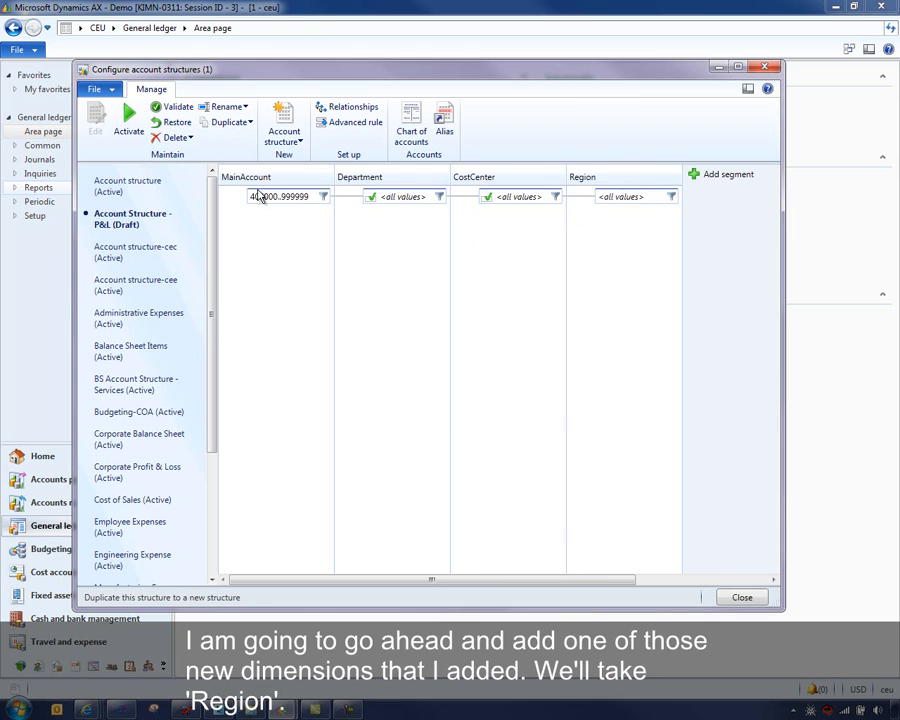
# - Limit the Department node for main accounts 400000..999999 to the range OU_1..OU_2999
pyautogui.click(388, 196)
pyautogui.moveTo(433, 196); pyautogui.dragTo(370, 199)
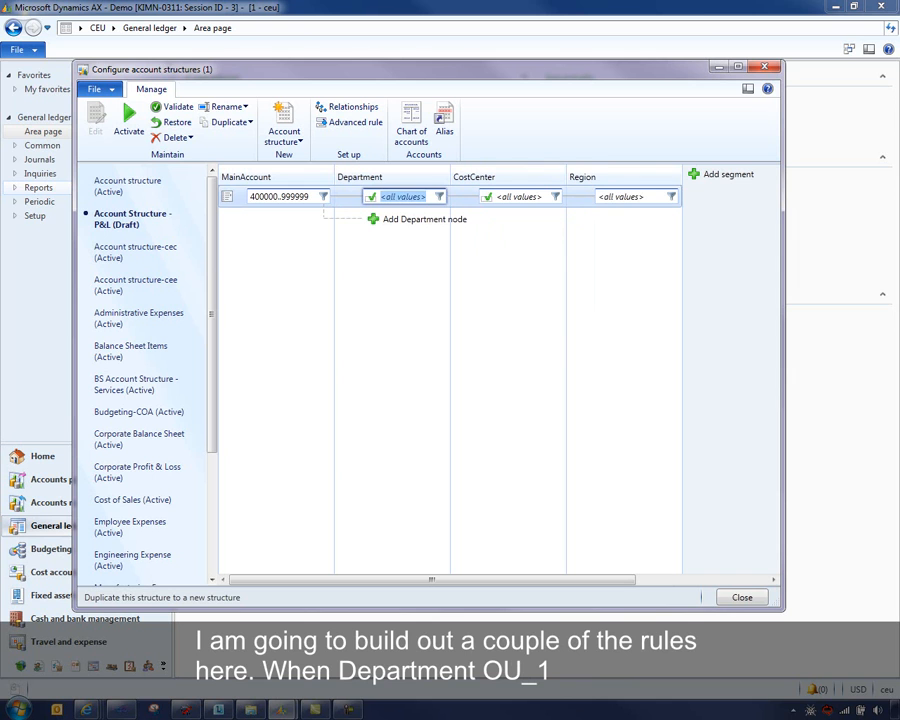
pyautogui.write('OU_')
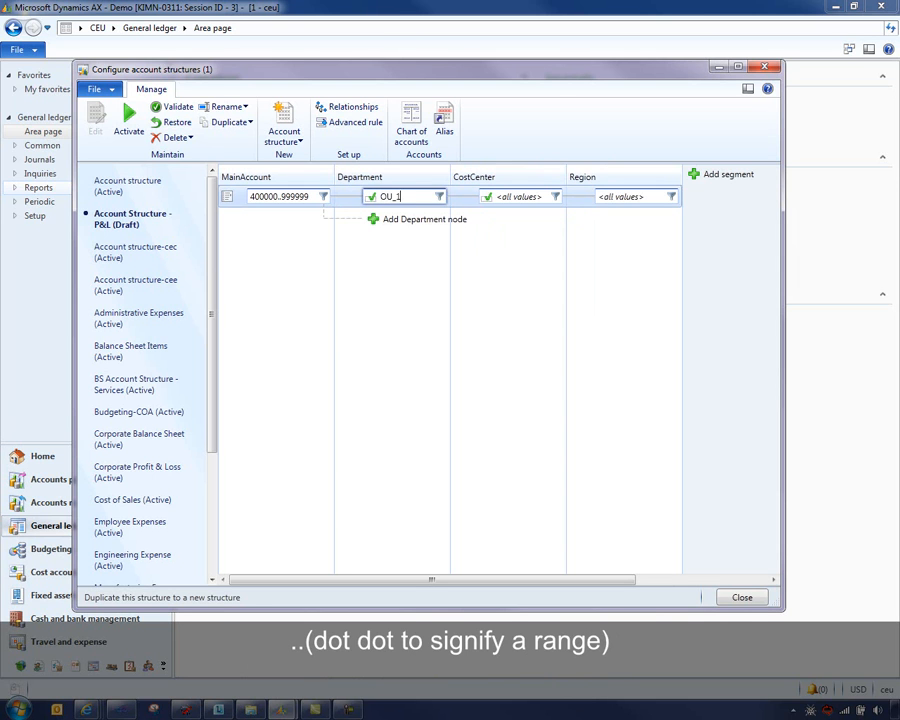
pyautogui.write('1..OU_2999')
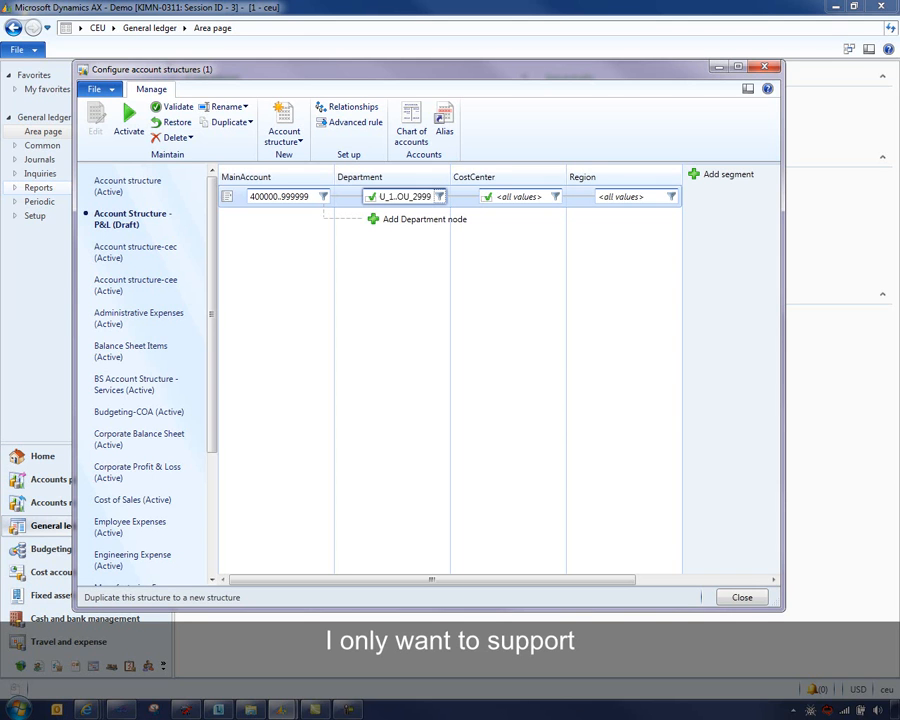
# - Set the allowed Region value for the OU_1..OU_2999 department range to Region 1
pyautogui.click(641, 197)
pyautogui.moveTo(642, 197); pyautogui.dragTo(493, 200)
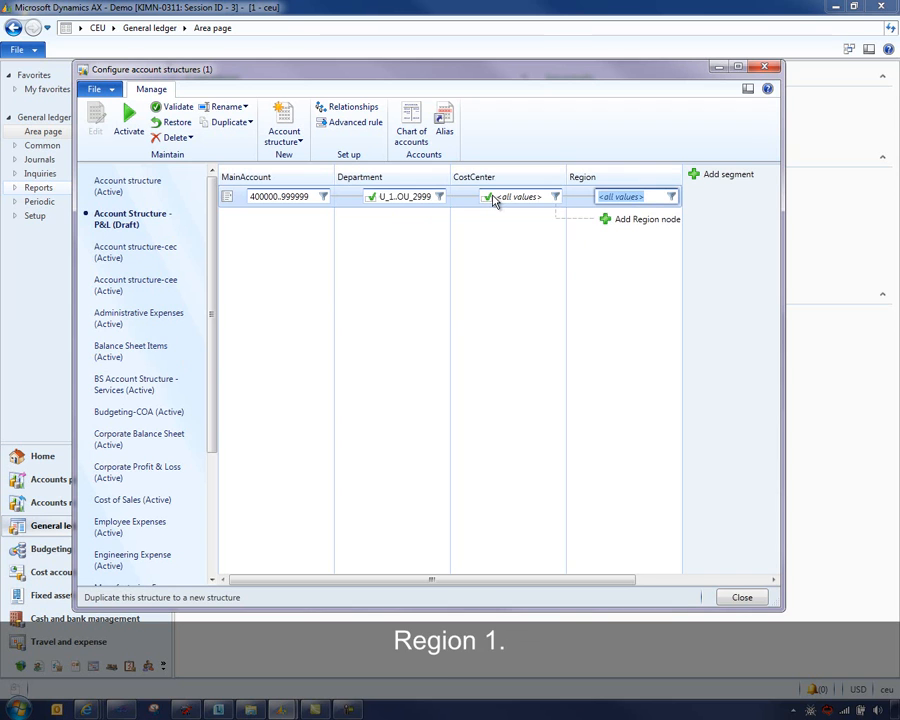
pyautogui.write('REgion')
pyautogui.press('BackSpace')
pyautogui.press('BackSpace')
pyautogui.press('BackSpace')
pyautogui.press('BackSpace')
pyautogui.press('BackSpace')
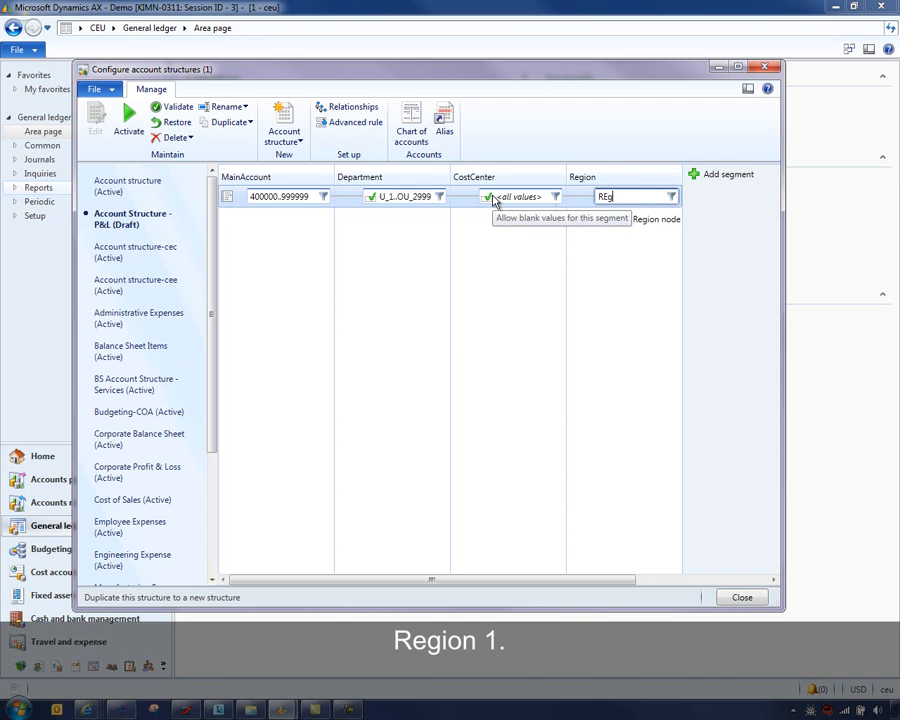
pyautogui.write('egion 1')
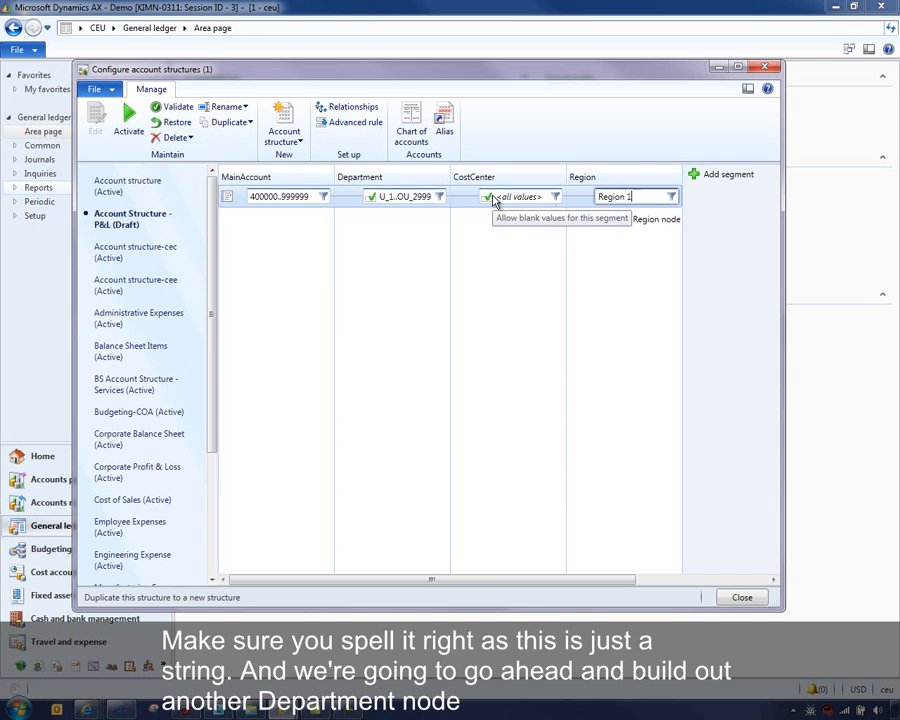
# - Add a second Department node under main accounts 400000..999999 with the range OU_3..OU_4999
pyautogui.click(405, 197)
pyautogui.click(405, 230)
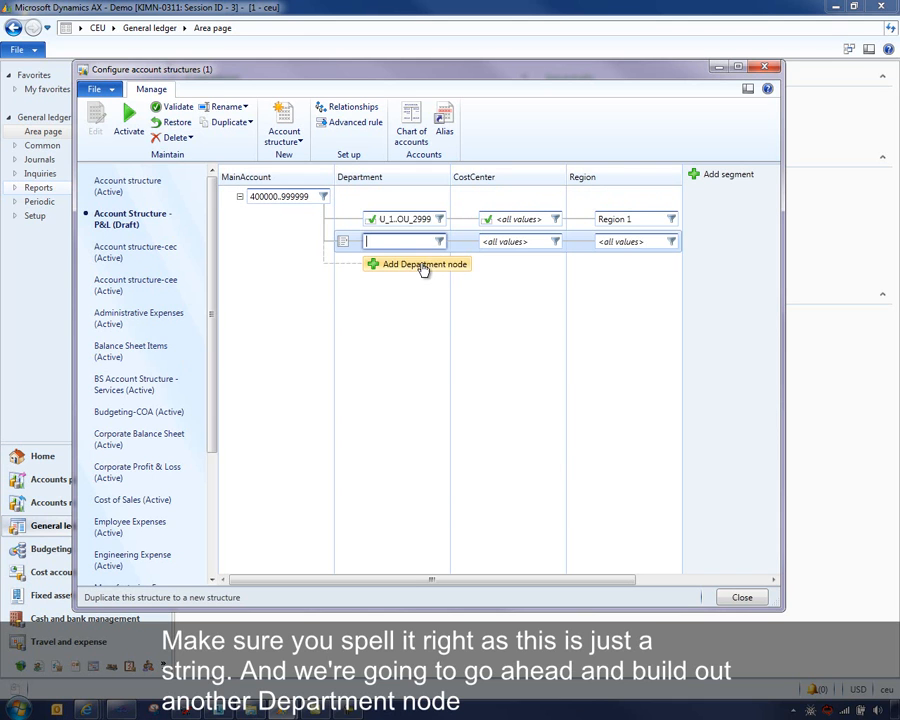
pyautogui.write('OU')
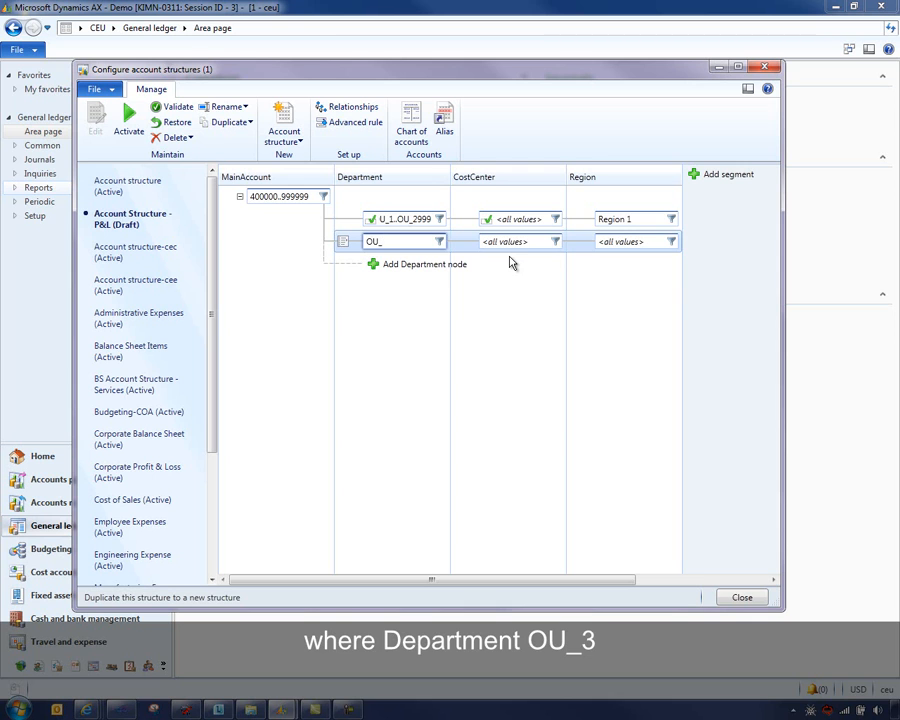
pyautogui.write('_3..OU_4999')
pyautogui.click(645, 241)
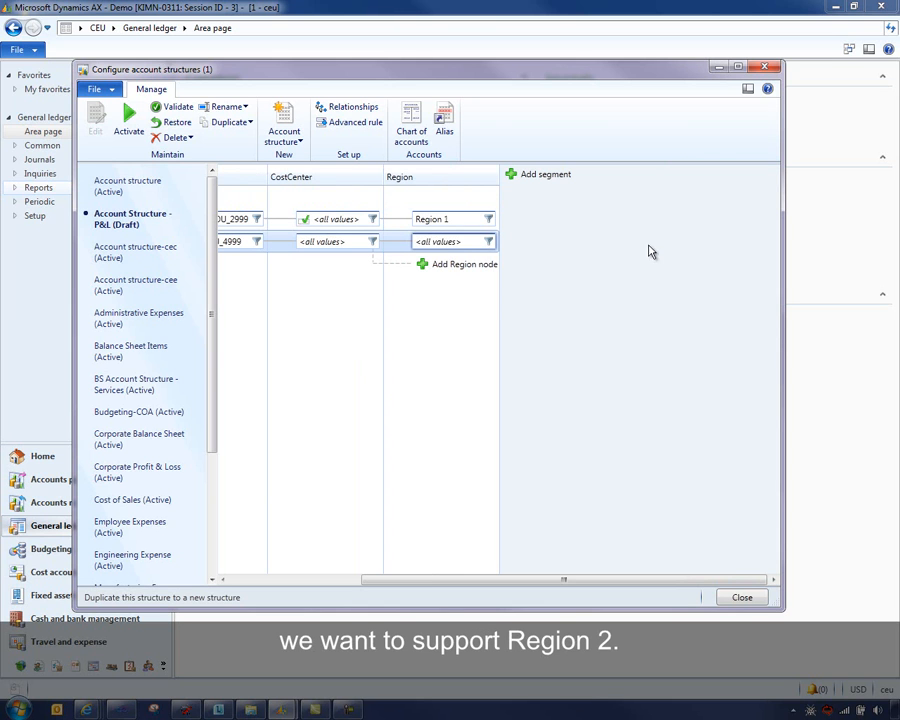
# - Set the allowed Region value for the OU_3..OU_4999 department range to Region 2
pyautogui.click(462, 241)
pyautogui.write('Region 2')
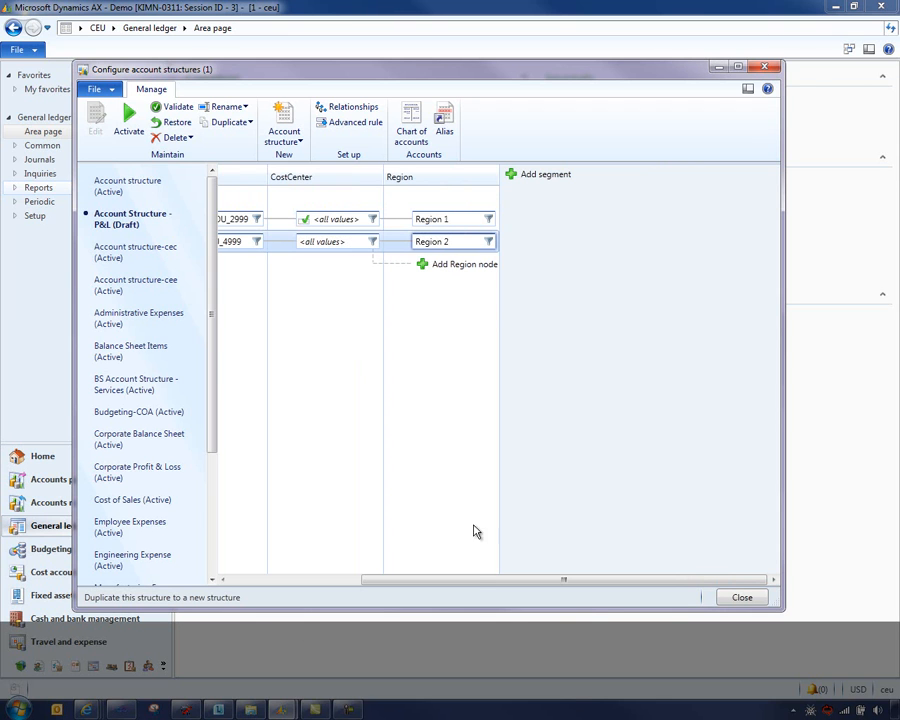
# - Add a third Department node under main accounts 400000..999999 with the range OU_5..OU_9999
pyautogui.moveTo(472, 579); pyautogui.dragTo(338, 580)
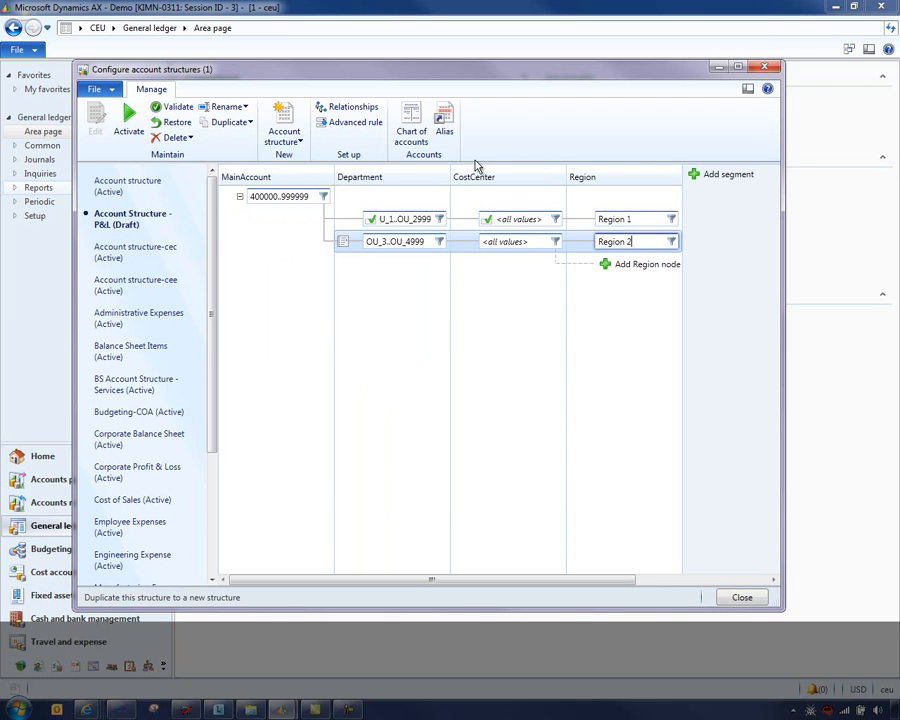
pyautogui.click(405, 264)
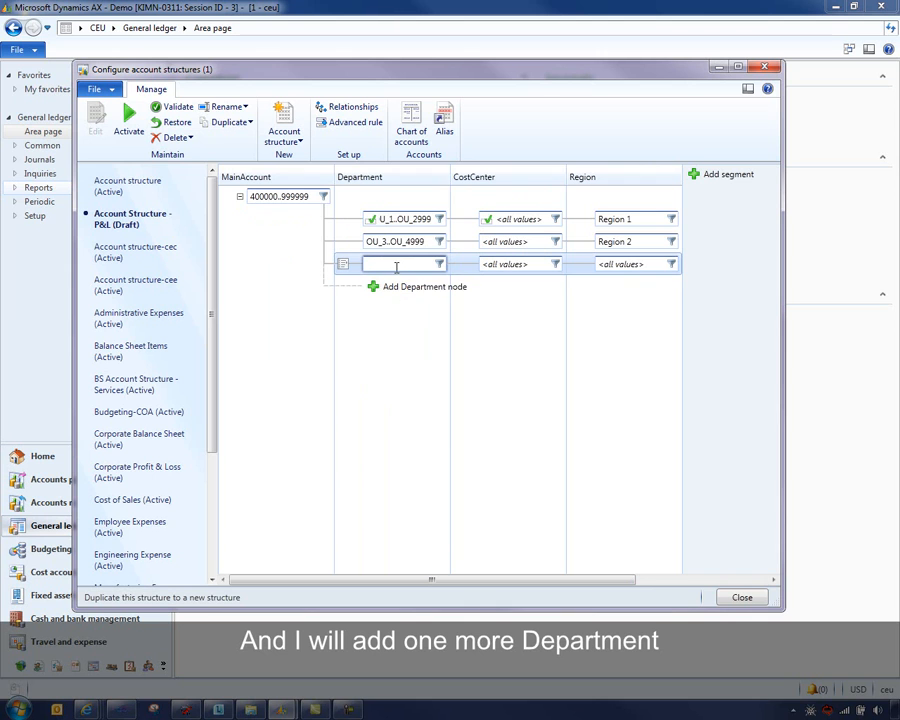
pyautogui.write('OU_5')
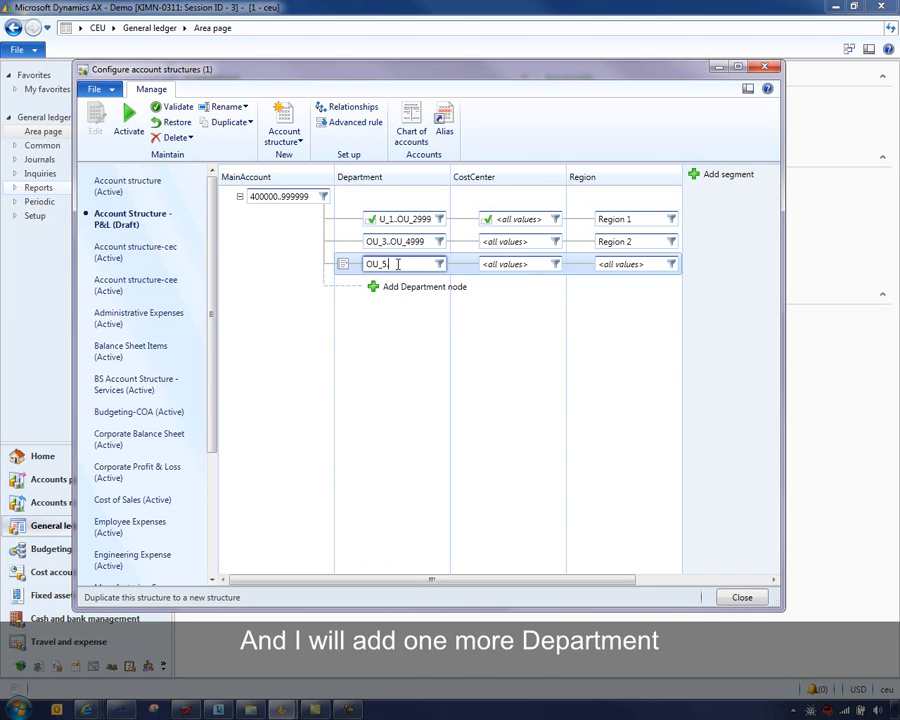
pyautogui.write('..')
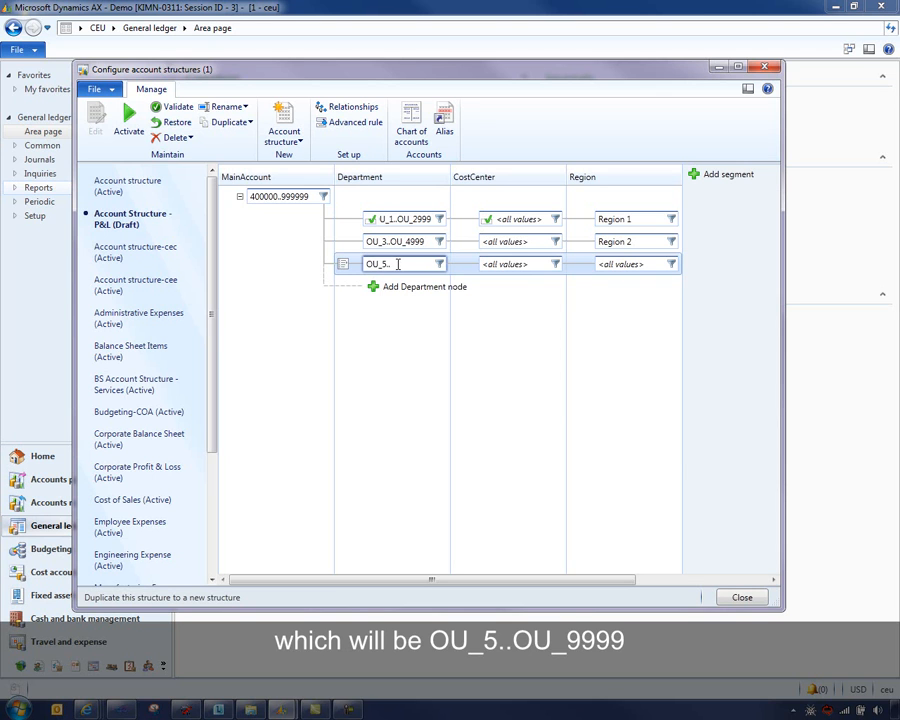
pyautogui.write('OU_9999')
# - Set the allowed Region value for the OU_5..OU_9999 department range to Region 3
pyautogui.click(600, 264)
pyautogui.moveTo(650, 265); pyautogui.dragTo(586, 274)
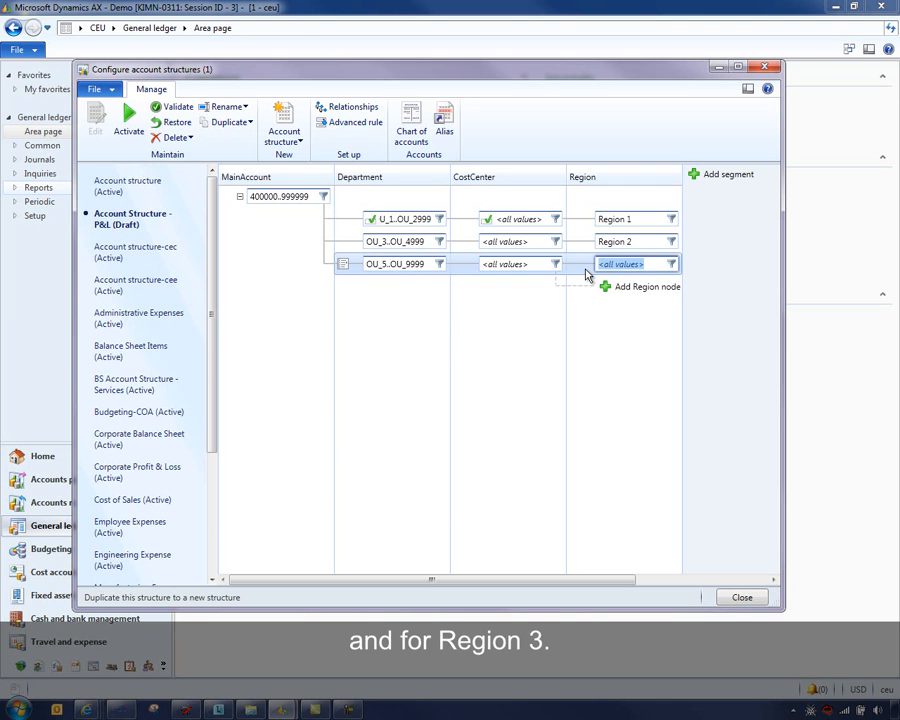
pyautogui.write('REgion 3')
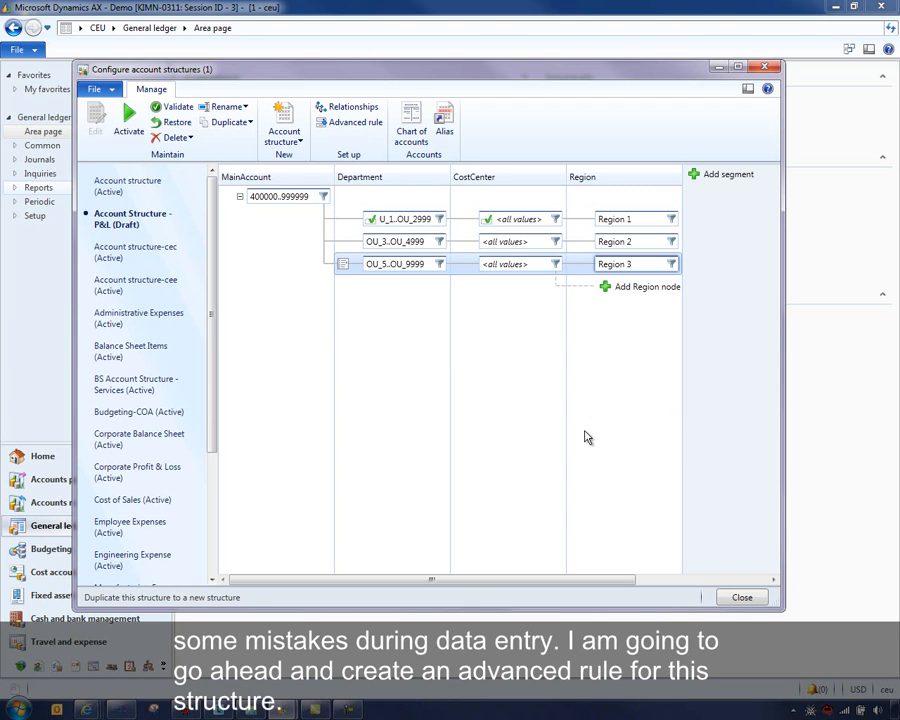
# - Create an advanced rule for the P&L account structure with both its identifier and name set to Campaign
pyautogui.click(342, 122)
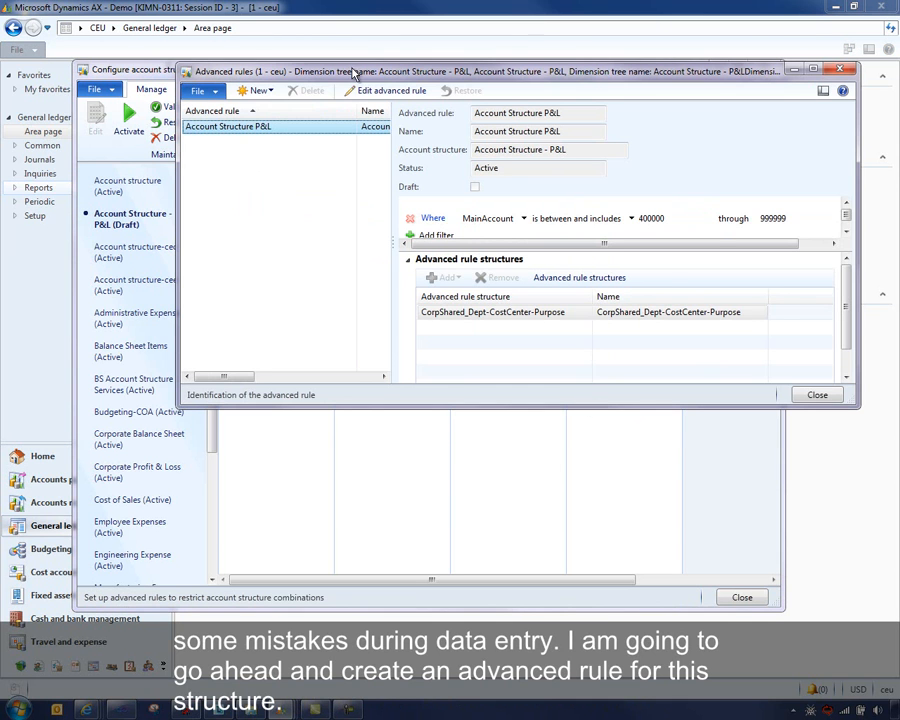
pyautogui.click(128, 111)
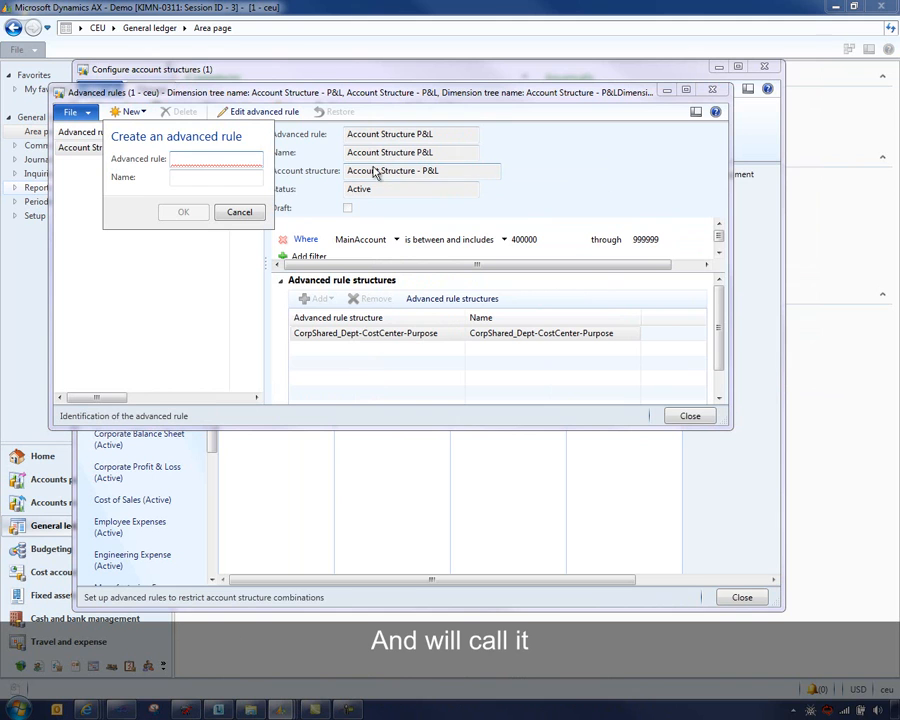
pyautogui.write('Campaign')
pyautogui.press('Tab')
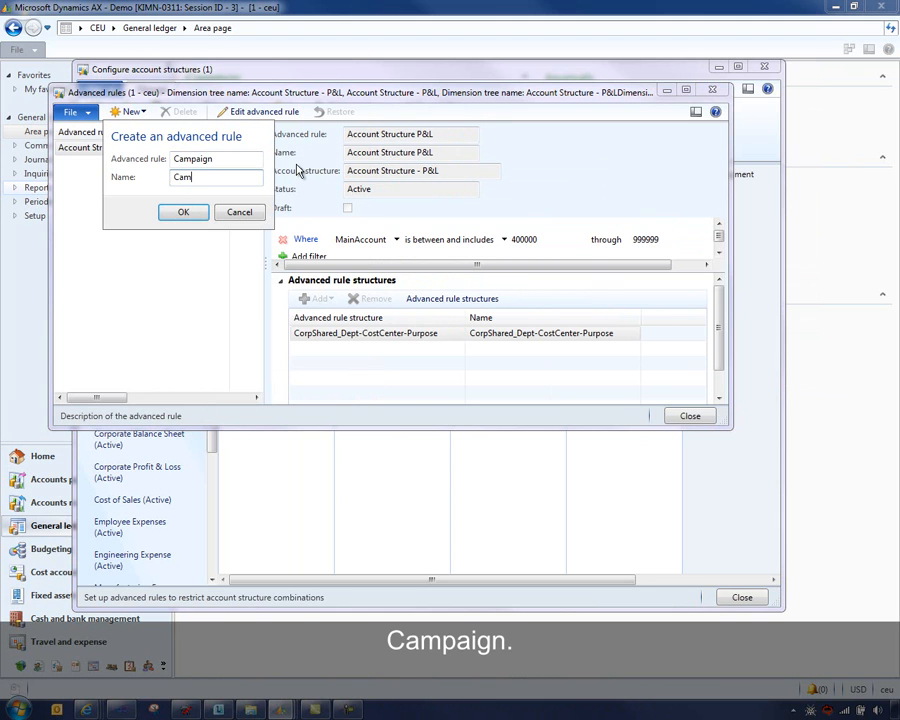
pyautogui.write('Campaign')
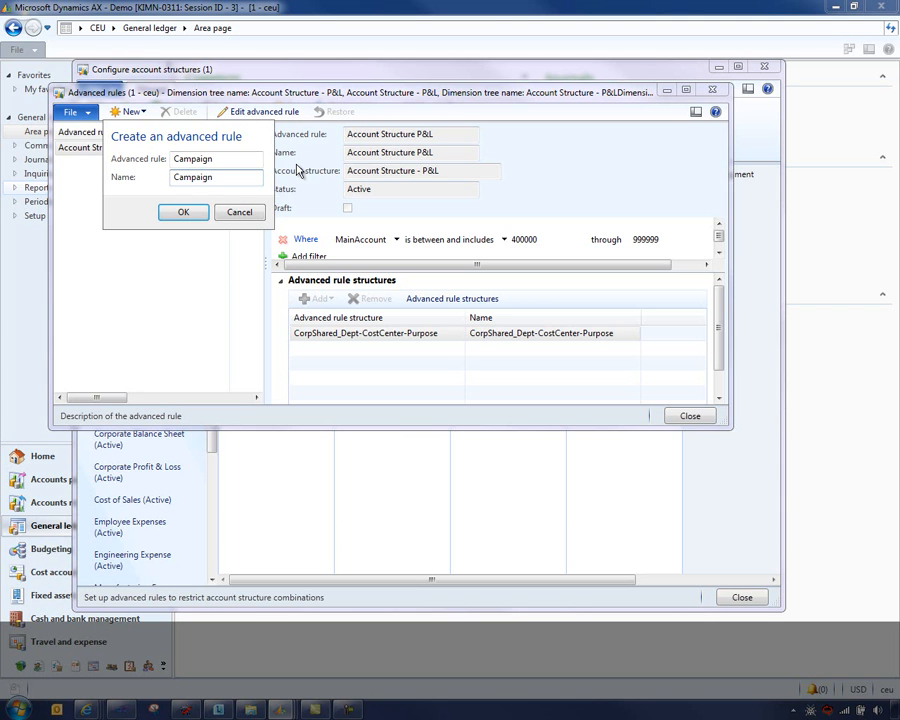
pyautogui.click(196, 213)
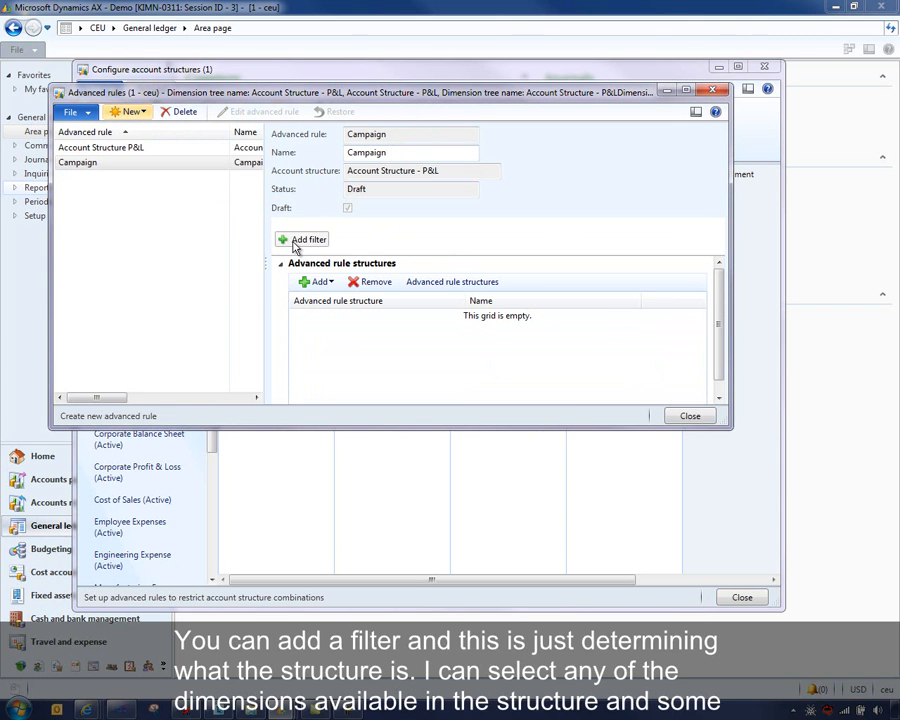
# - Add a filter to the Campaign rule so it applies where MainAccount begins with 4
pyautogui.click(288, 242)
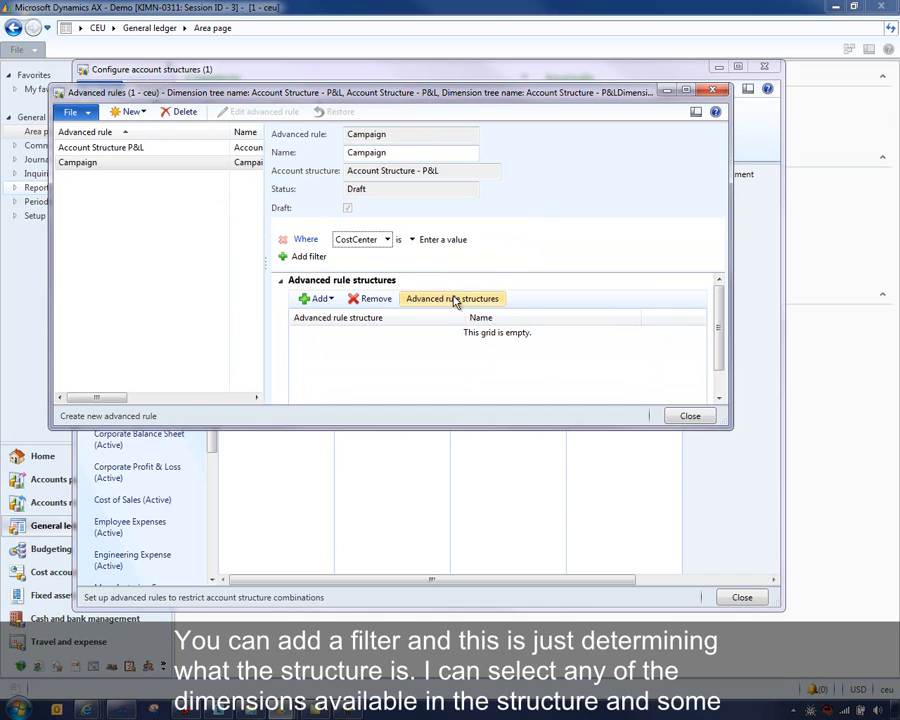
pyautogui.click(387, 239)
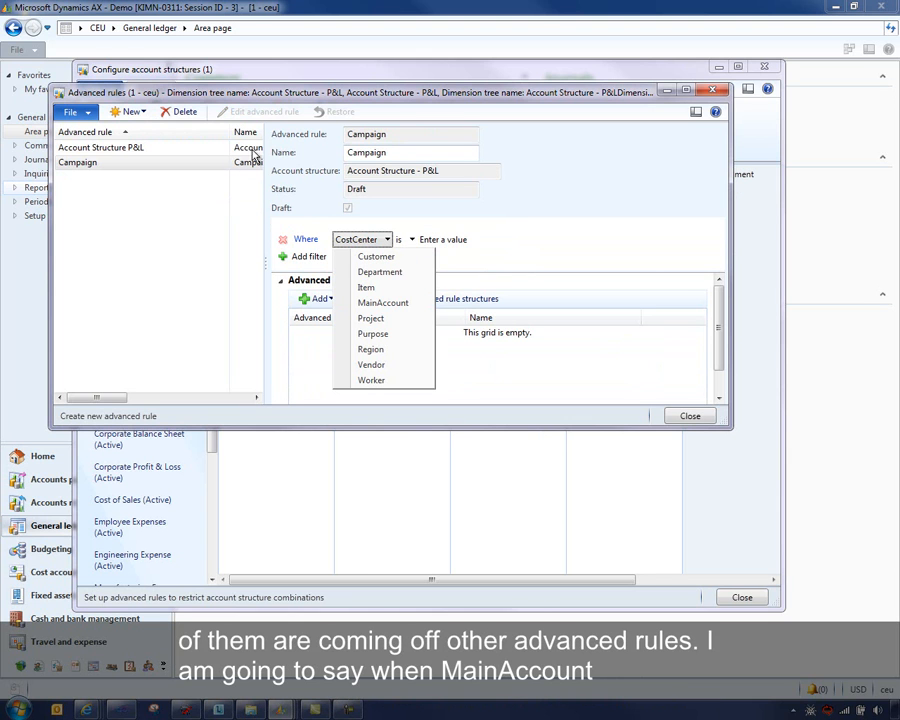
pyautogui.click(388, 302)
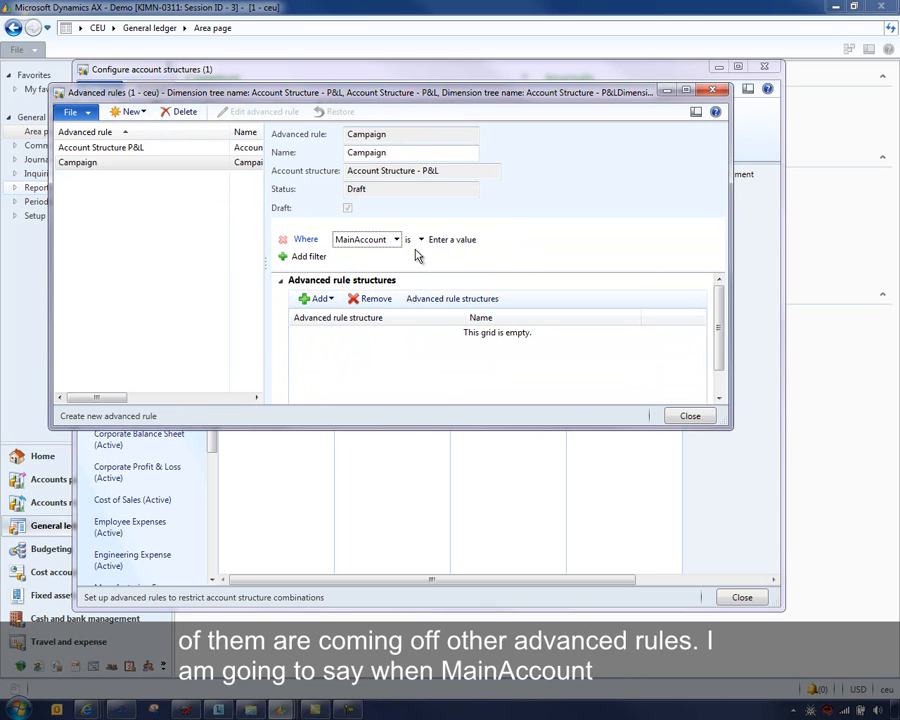
pyautogui.click(454, 240)
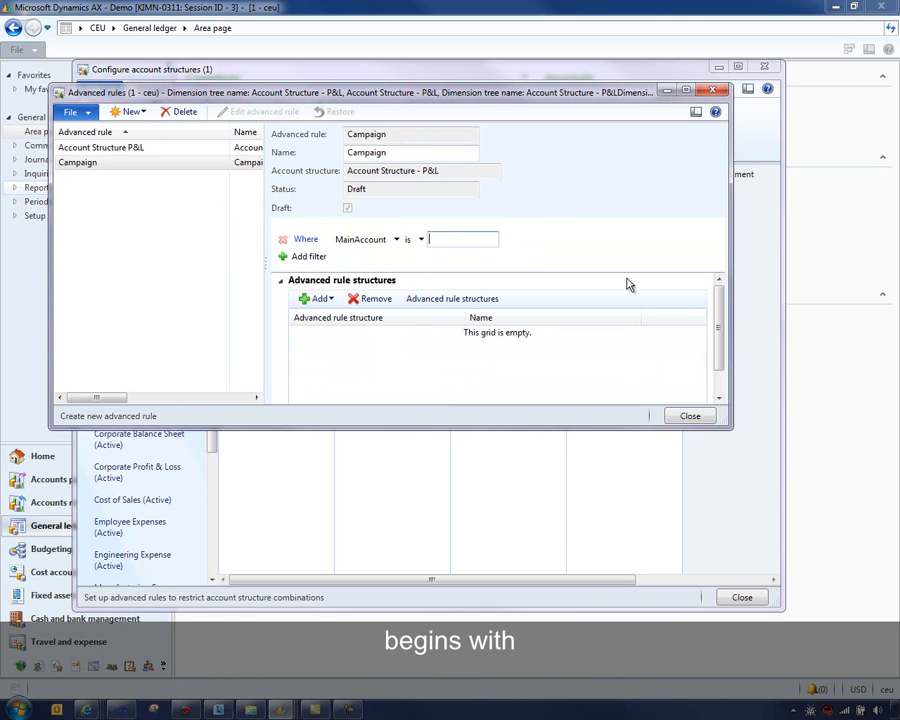
pyautogui.click(419, 239)
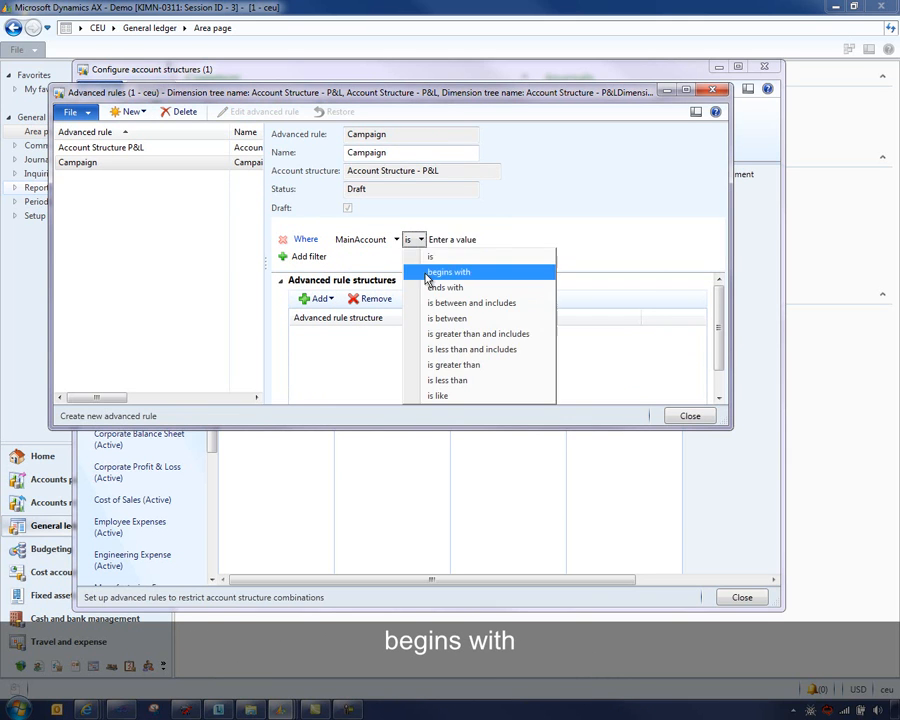
pyautogui.click(430, 272)
pyautogui.click(482, 239)
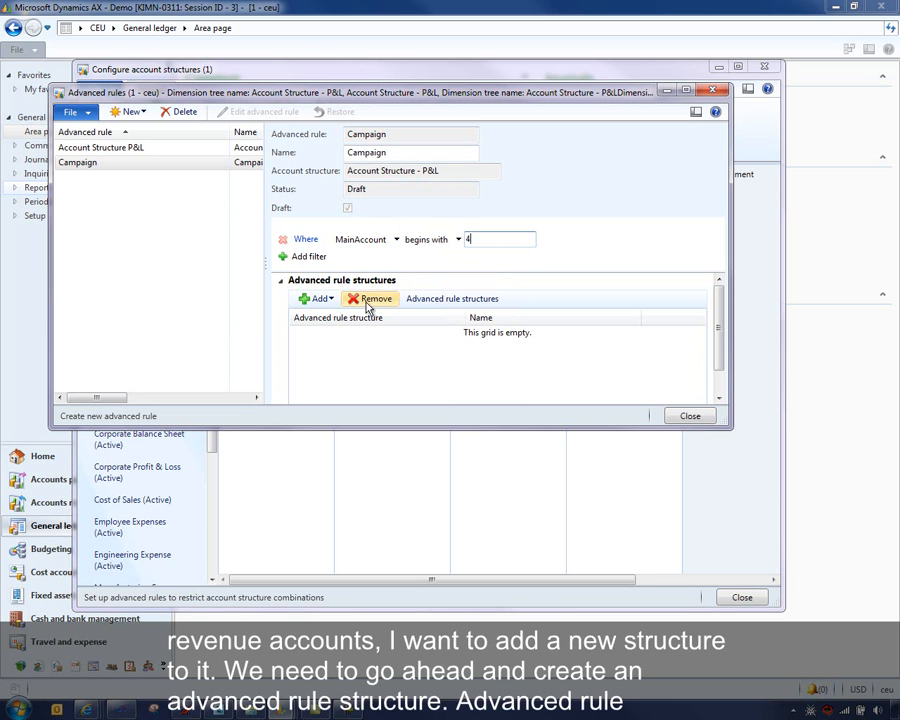
# - Create an advanced rule structure called Campaign with the description Campaign Dimension
pyautogui.click(474, 298)
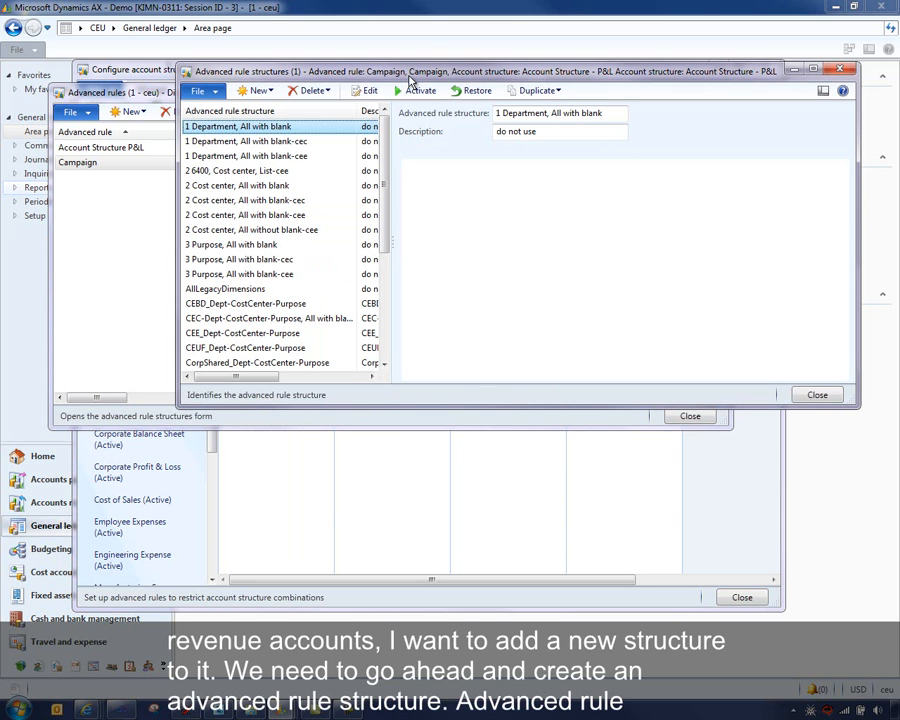
pyautogui.moveTo(352, 174); pyautogui.dragTo(354, 178)
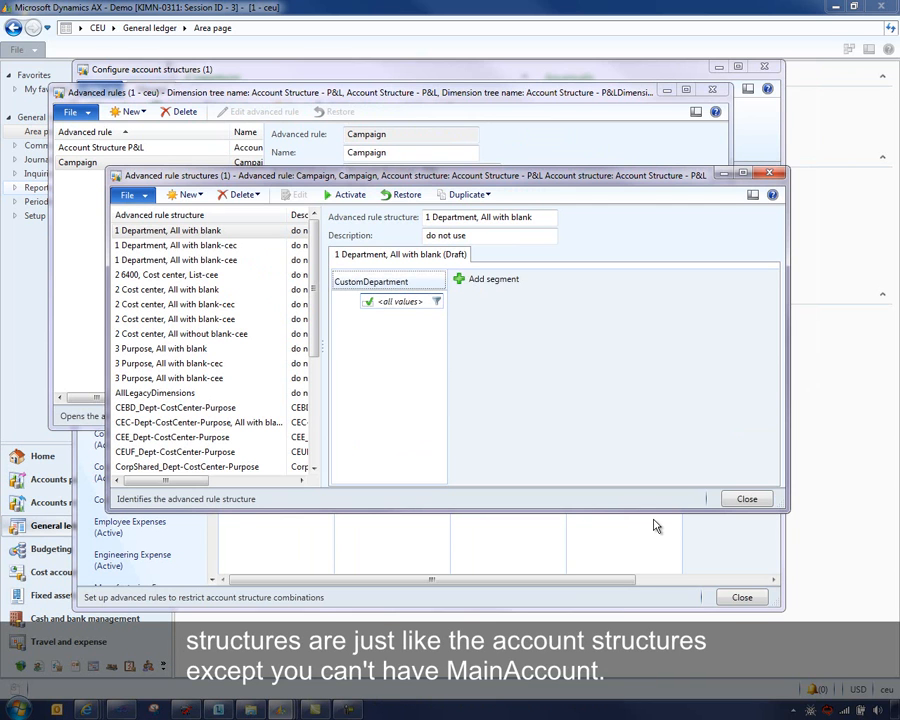
pyautogui.click(186, 194)
pyautogui.write('Campaign')
pyautogui.press('Tab')
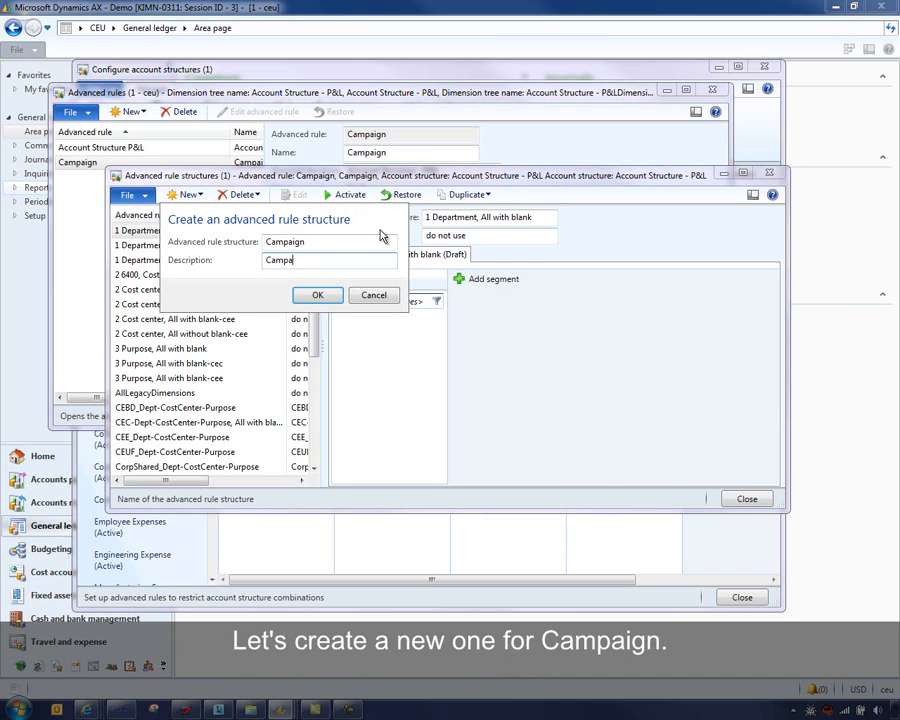
pyautogui.write('Campaign Dimension')
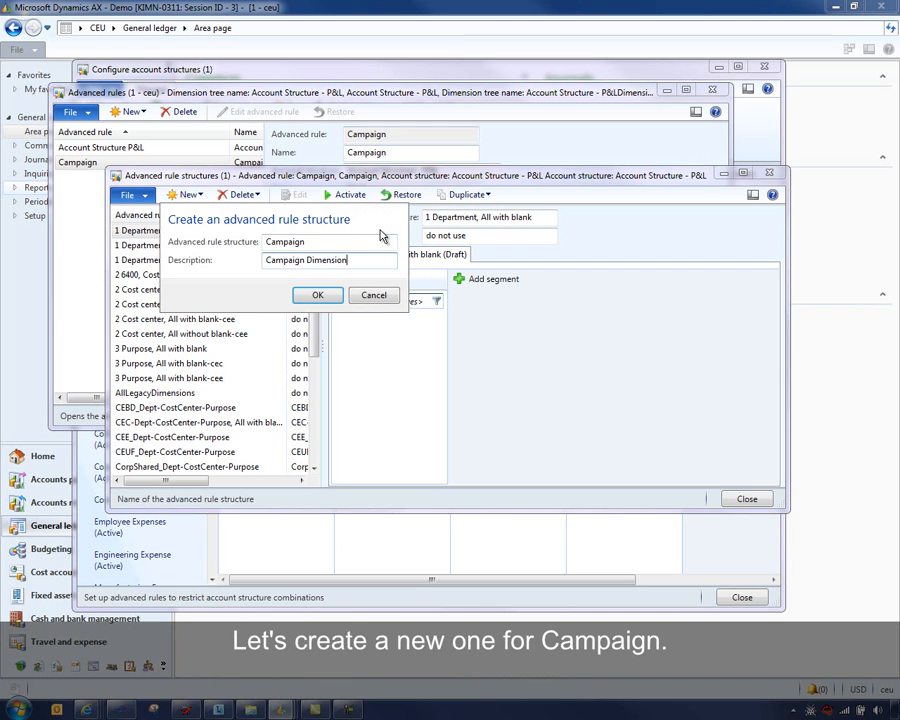
pyautogui.click(317, 295)
# - Add the Campaign financial dimension as a segment of the Campaign advanced rule structure
pyautogui.click(364, 281)
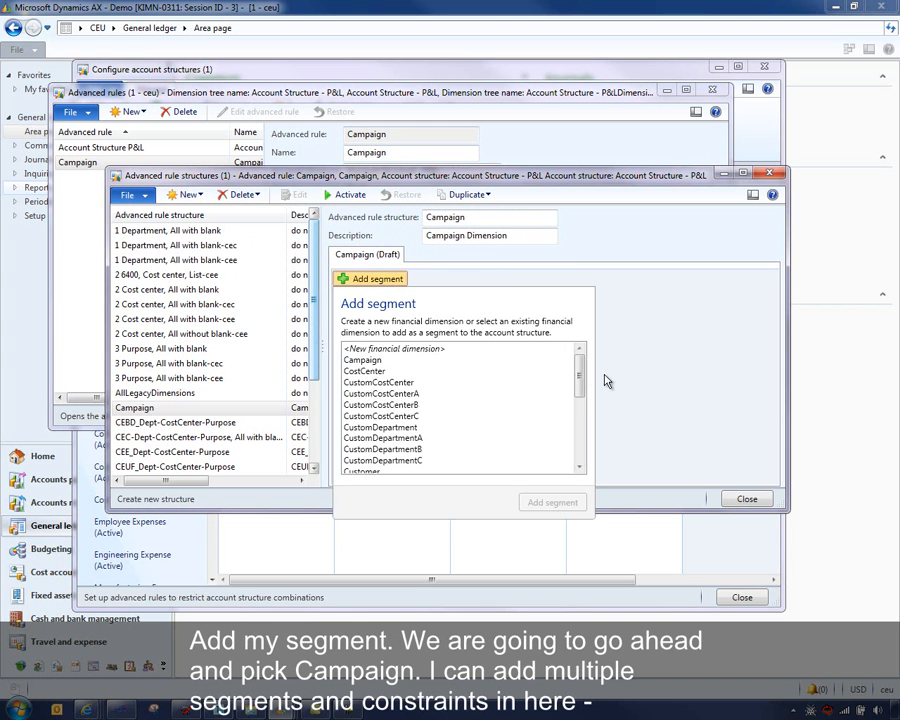
pyautogui.click(366, 360)
pyautogui.click(551, 502)
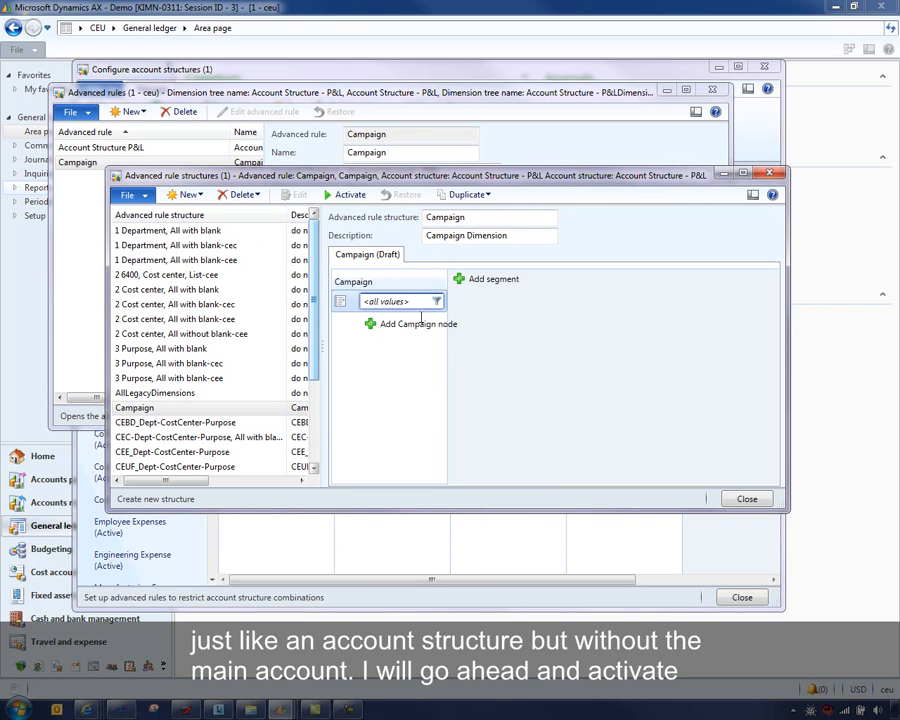
# - Activate the Campaign advanced rule structure, agreeing to update the chart of accounts, and return to the advanced rules
pyautogui.click(336, 194)
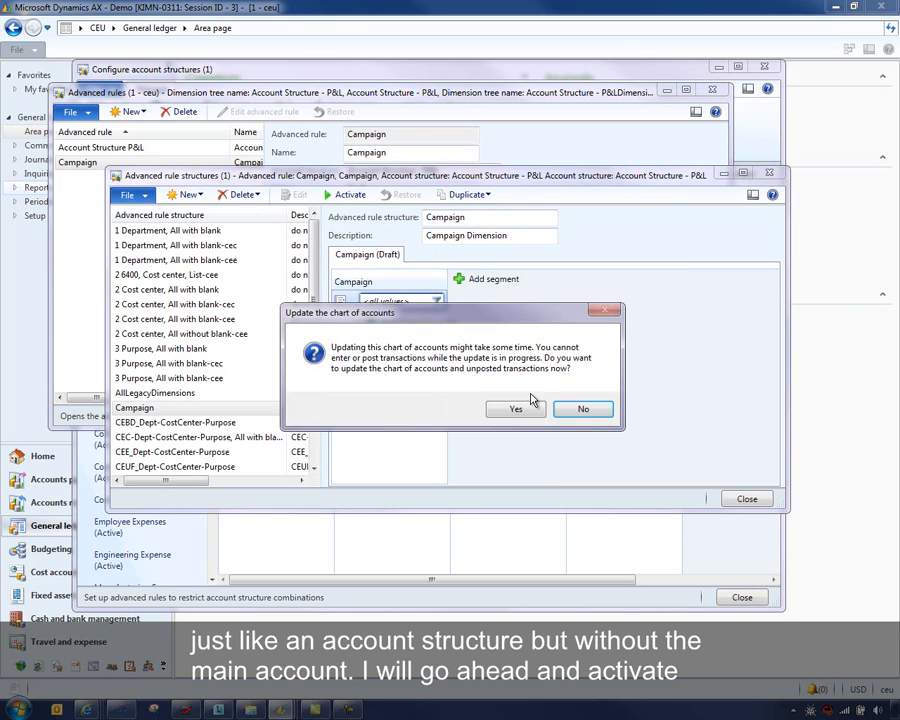
pyautogui.click(522, 410)
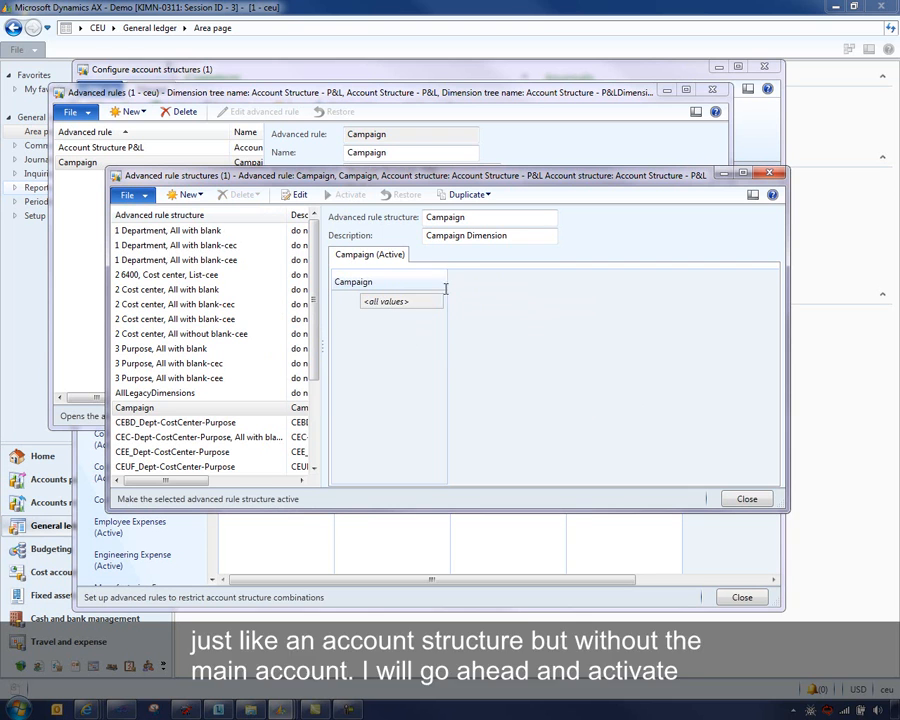
pyautogui.click(710, 500)
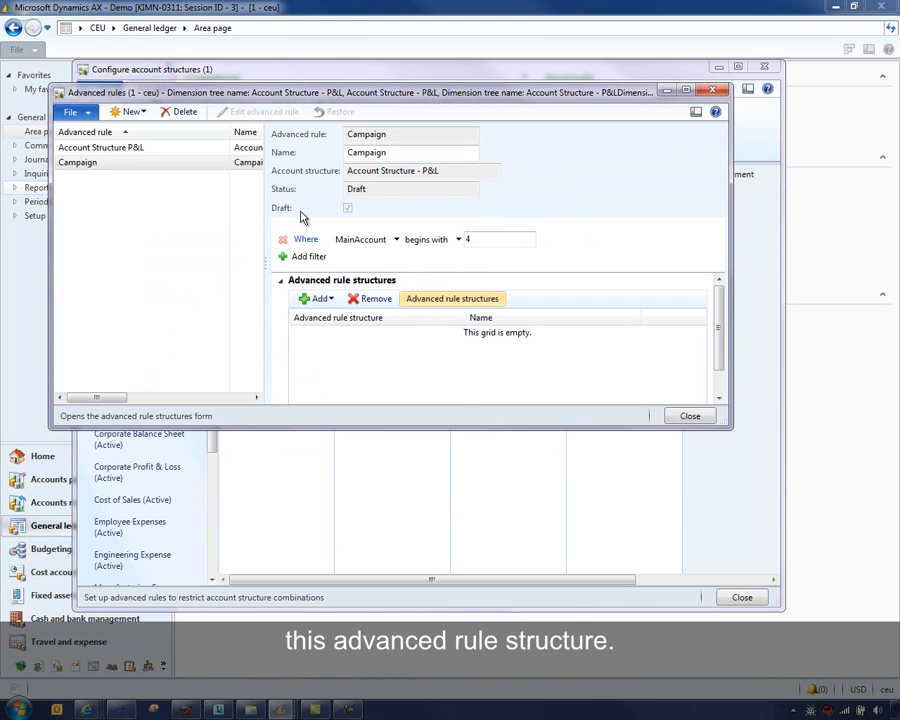
# - Attach the Campaign advanced rule structure to the Campaign rule and close the advanced rules
pyautogui.click(331, 305)
pyautogui.moveTo(566, 362); pyautogui.dragTo(570, 390)
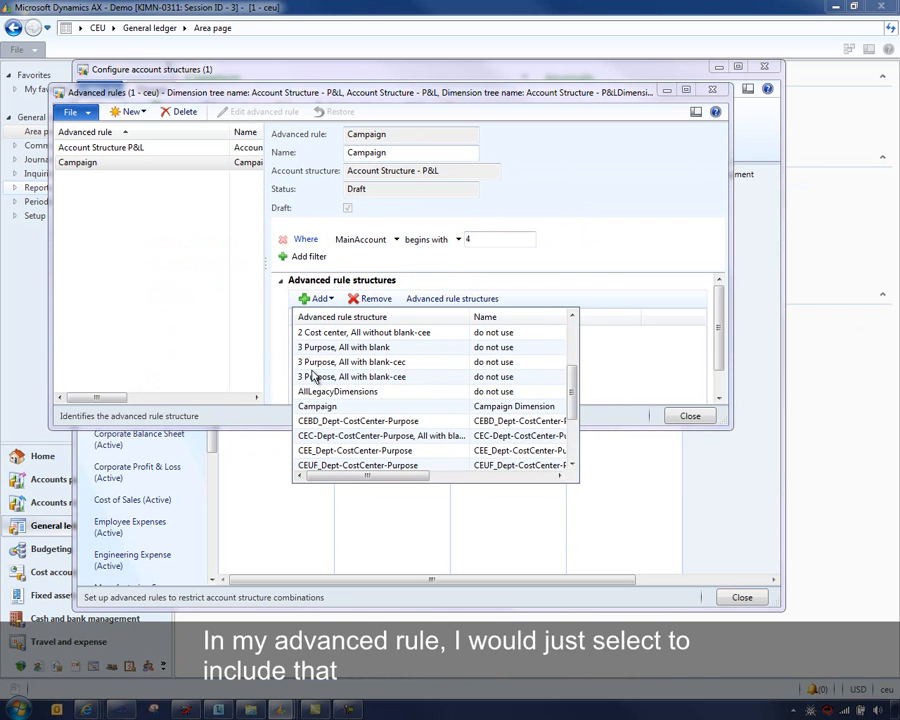
pyautogui.click(316, 406)
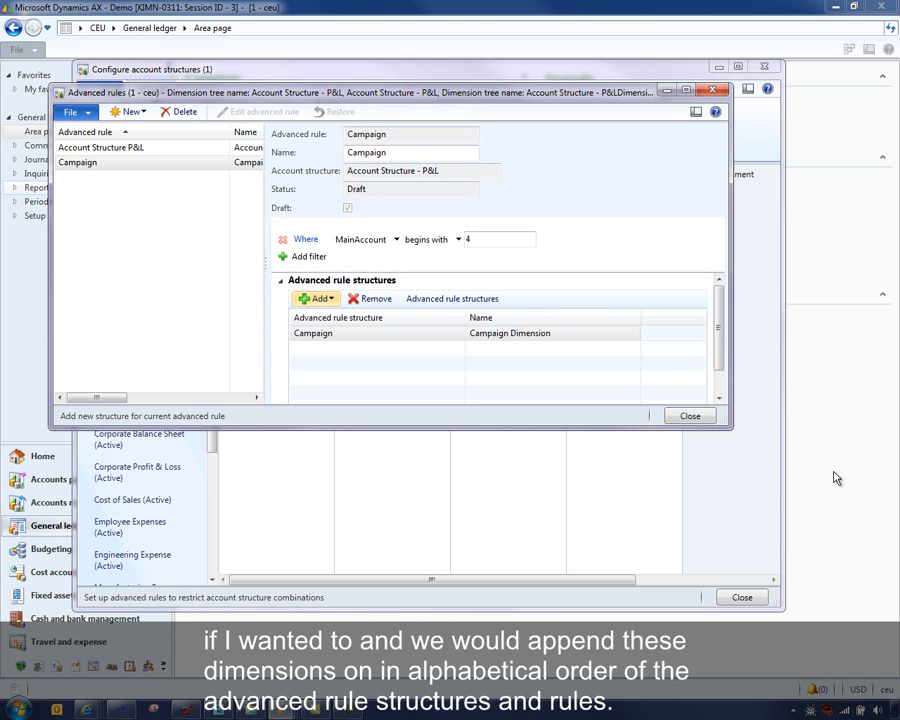
pyautogui.click(690, 416)
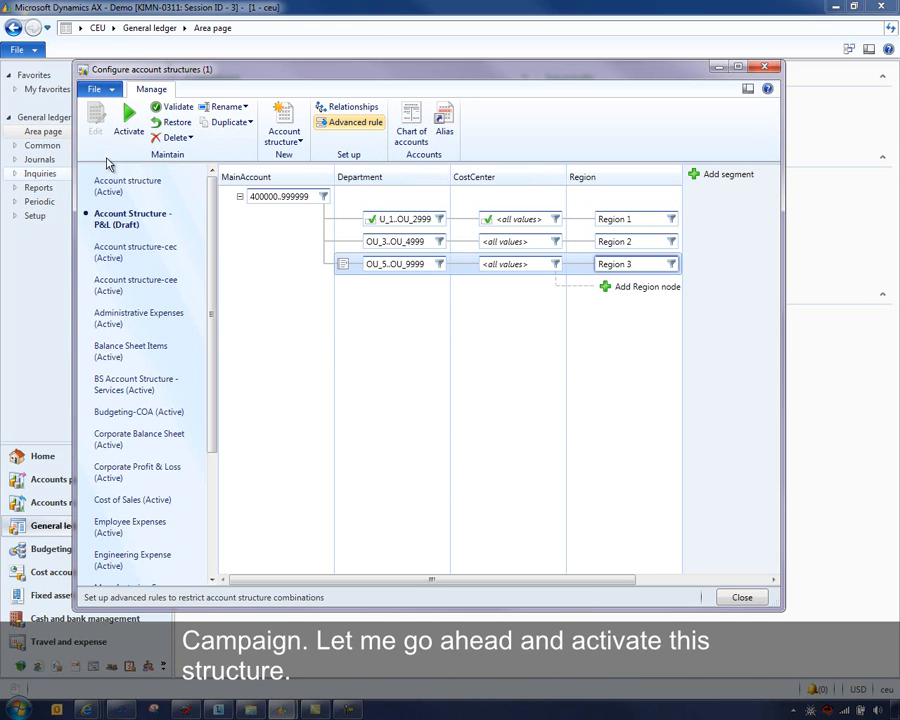
# - Activate the P&L account structure, agreeing to update the chart of accounts and unposted transactions, and close the account structure configuration
pyautogui.click(127, 116)
pyautogui.click(512, 409)
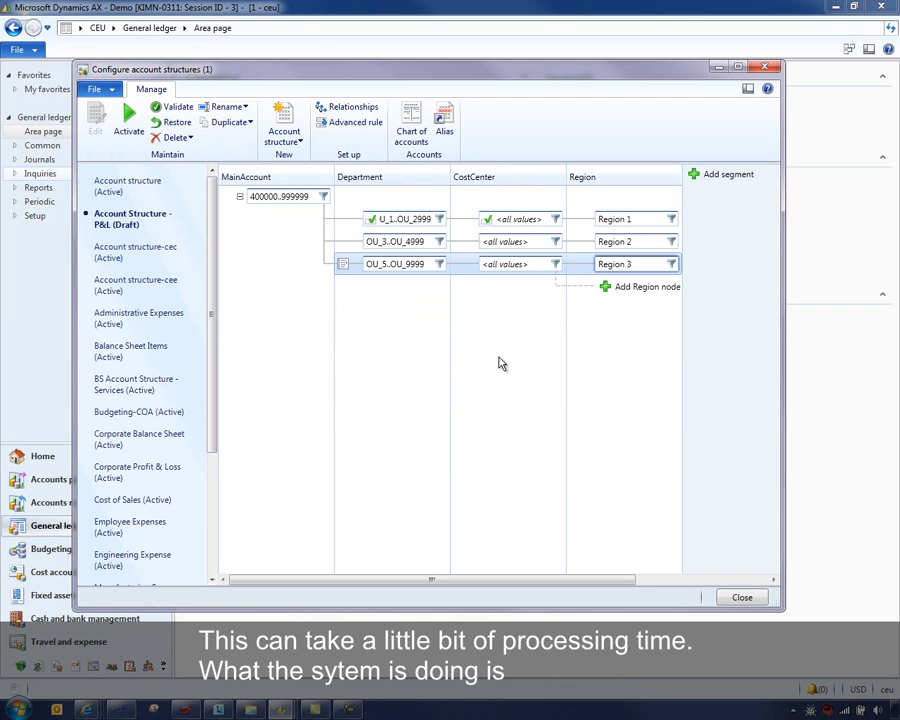
pyautogui.moveTo(281, 709)
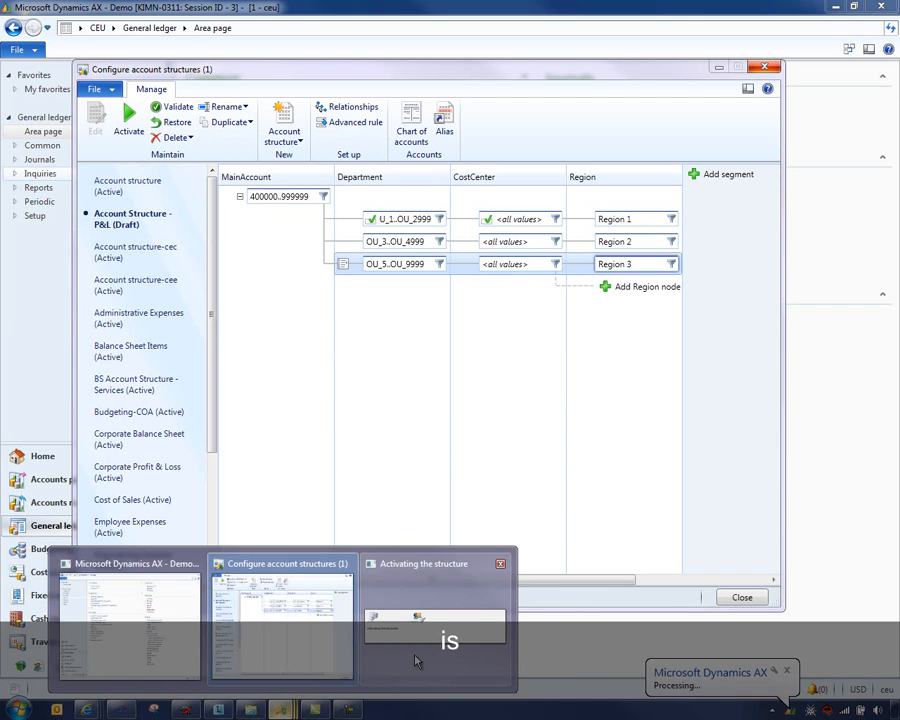
pyautogui.click(417, 661)
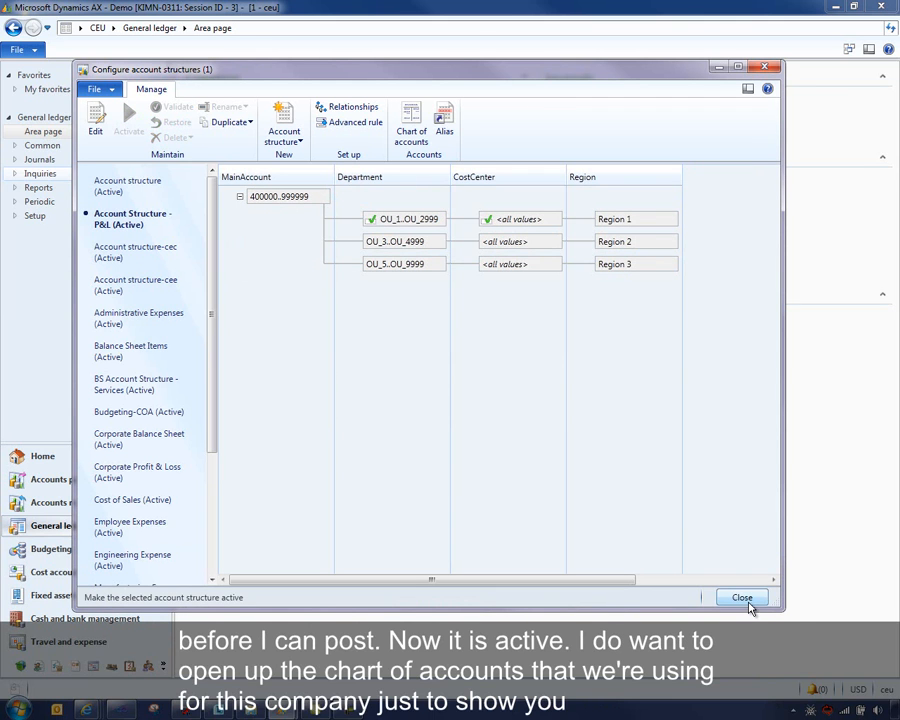
pyautogui.click(742, 598)
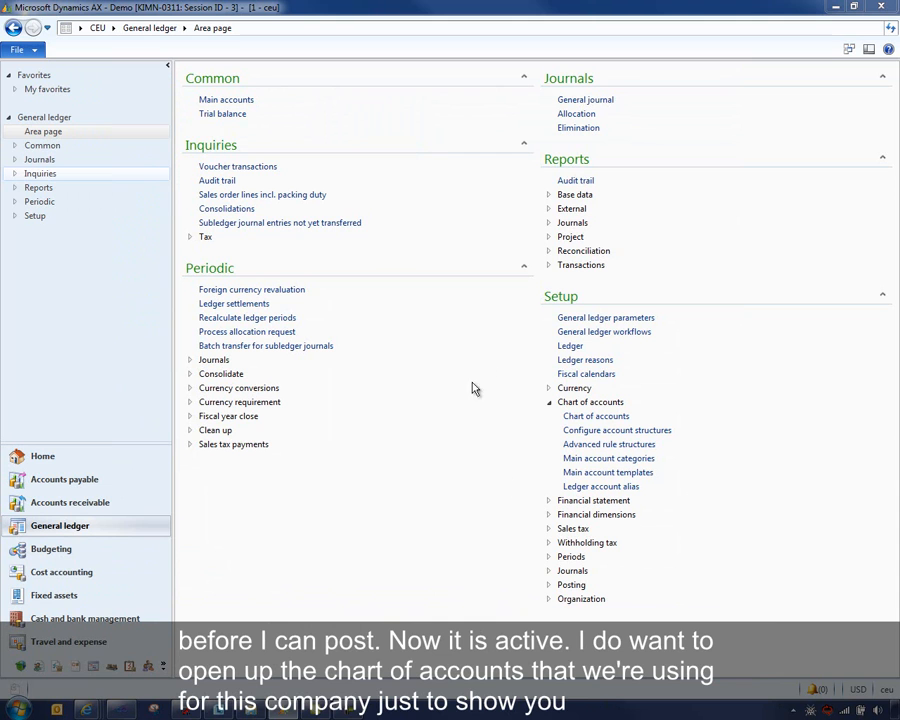
# - Open the Corporate Main Account (Shared) chart of accounts and examine its assigned account structures
pyautogui.click(590, 417)
pyautogui.click(275, 200)
pyautogui.click(408, 304)
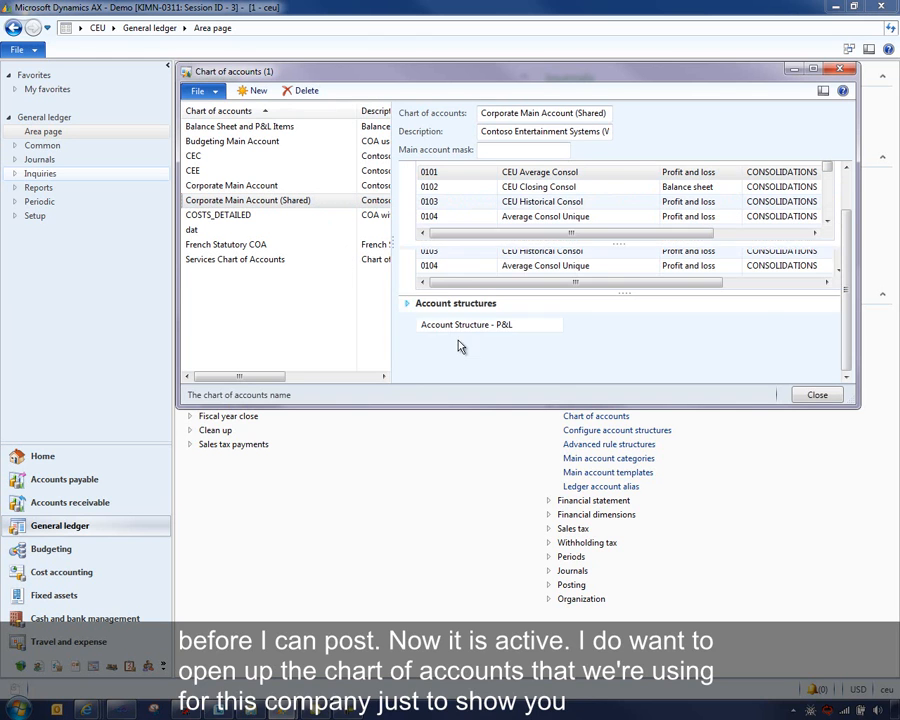
# - Enlarge the Chart of accounts form, examine both account structures assigned to the Corporate Main Account (Shared) chart, and close the form
pyautogui.moveTo(471, 405); pyautogui.dragTo(466, 603)
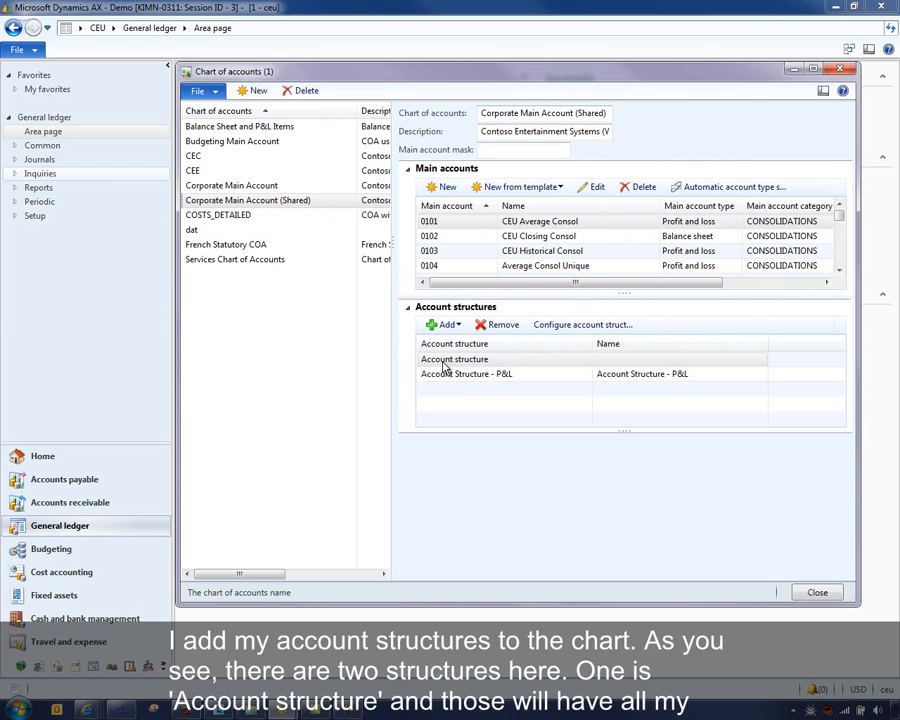
pyautogui.click(466, 362)
pyautogui.click(468, 376)
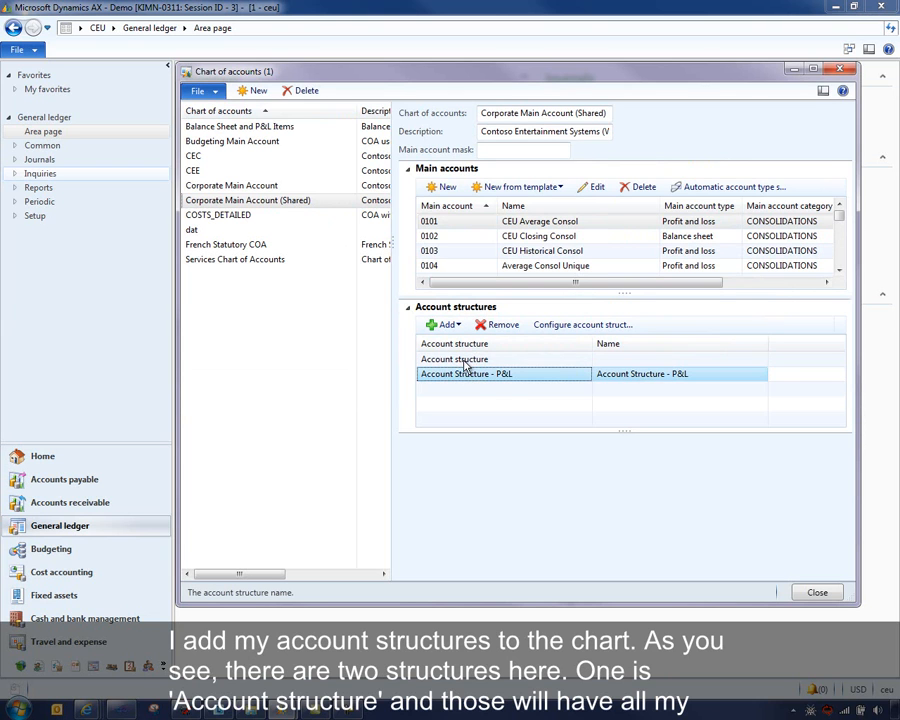
pyautogui.click(462, 361)
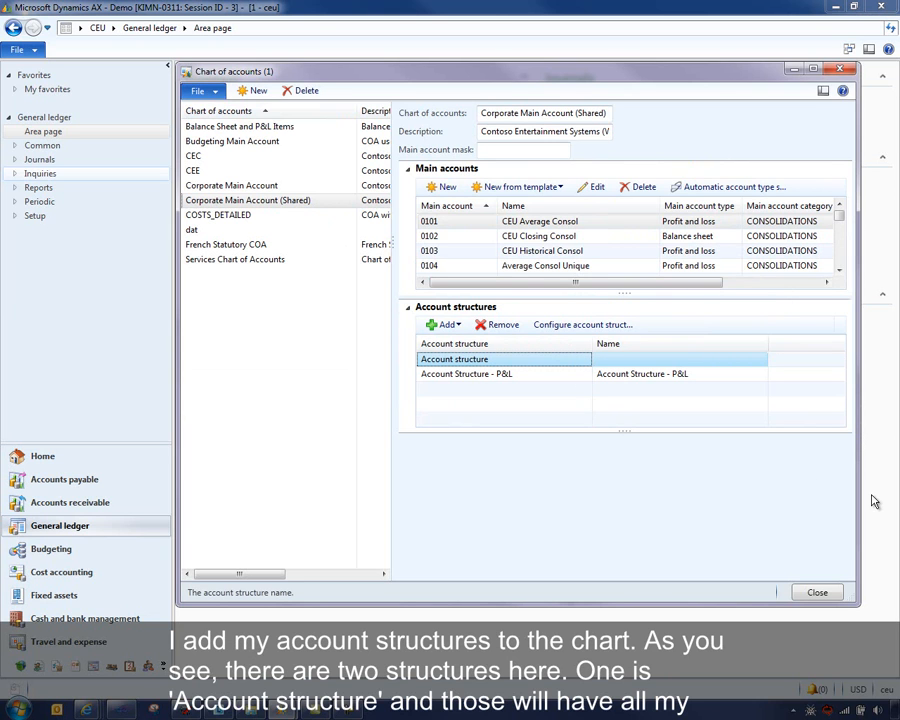
pyautogui.click(489, 375)
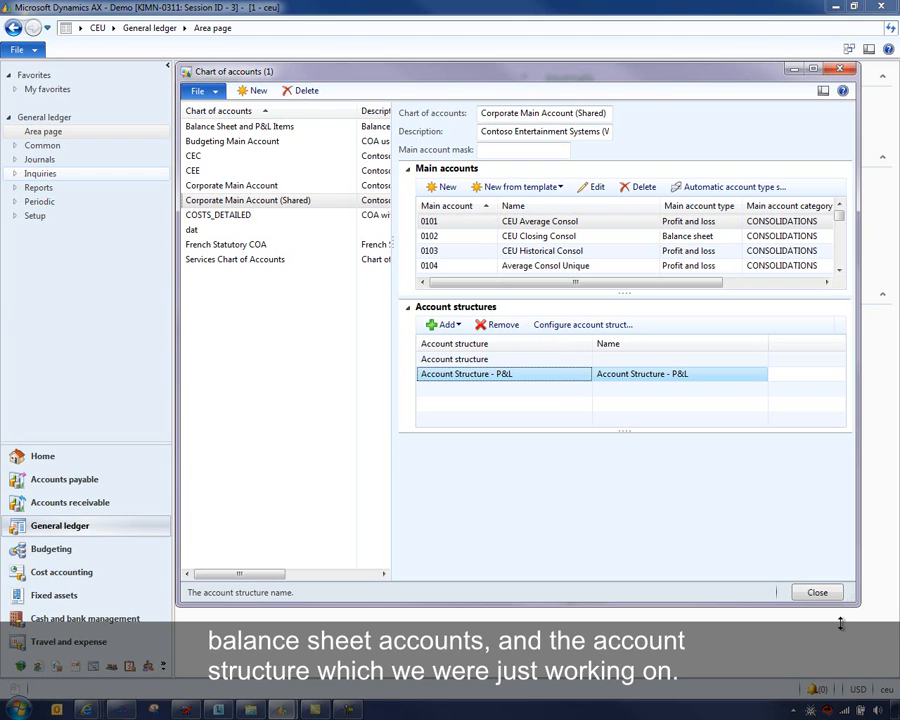
pyautogui.click(818, 593)
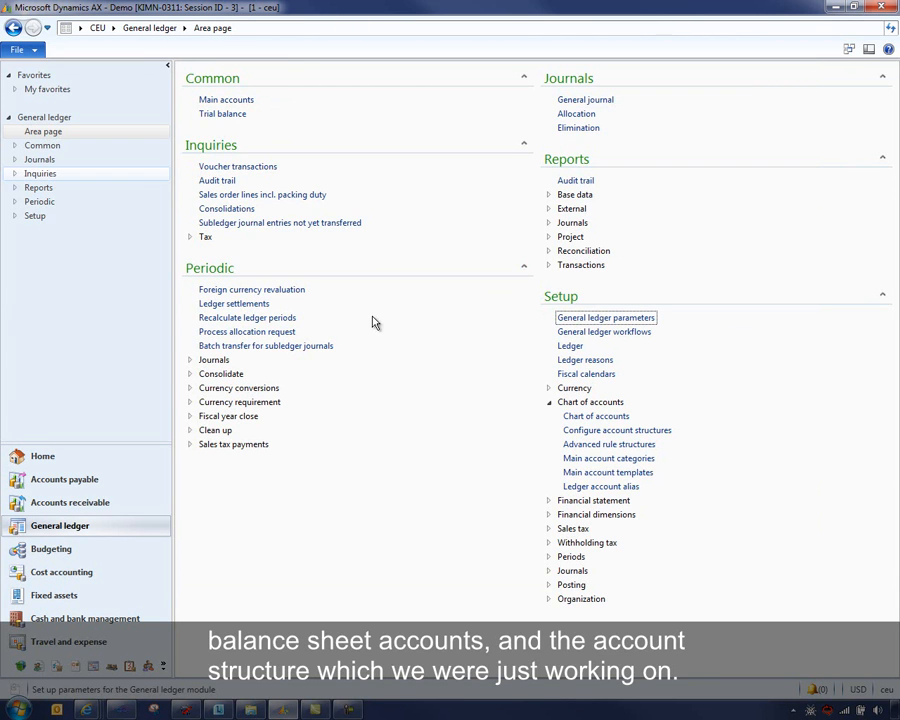
# - Create a new free text invoice in Accounts receivable for the customer Forest Wholesales
pyautogui.click(72, 505)
pyautogui.click(190, 128)
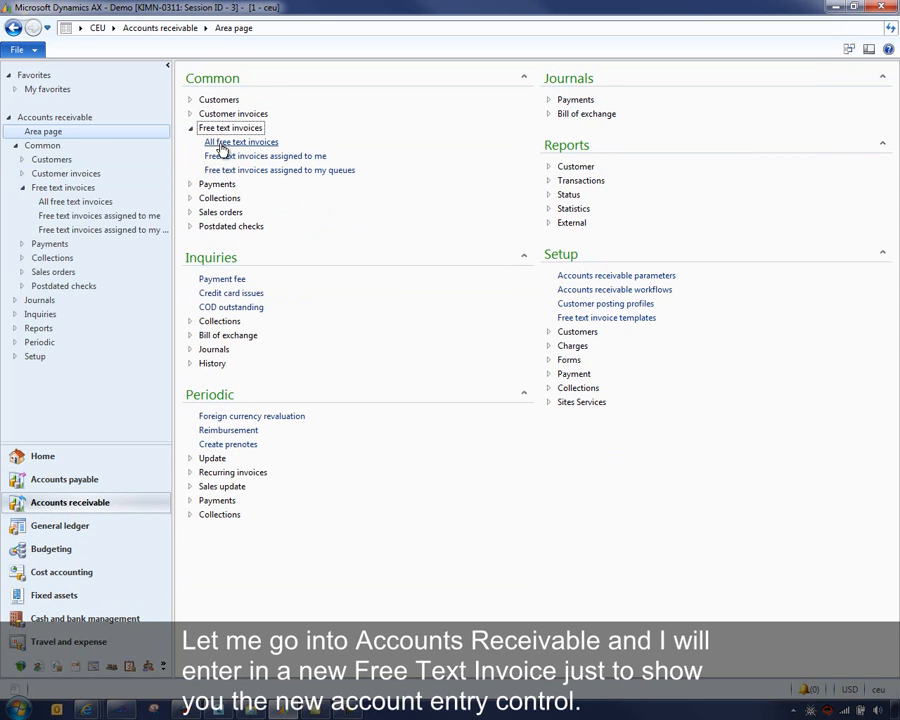
pyautogui.click(245, 141)
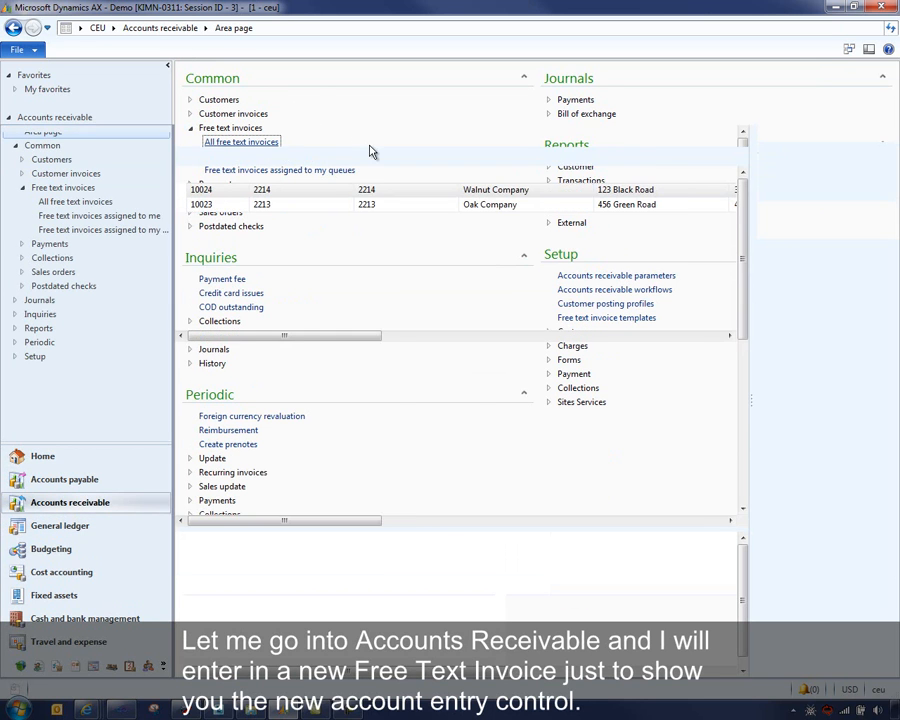
pyautogui.click(22, 84)
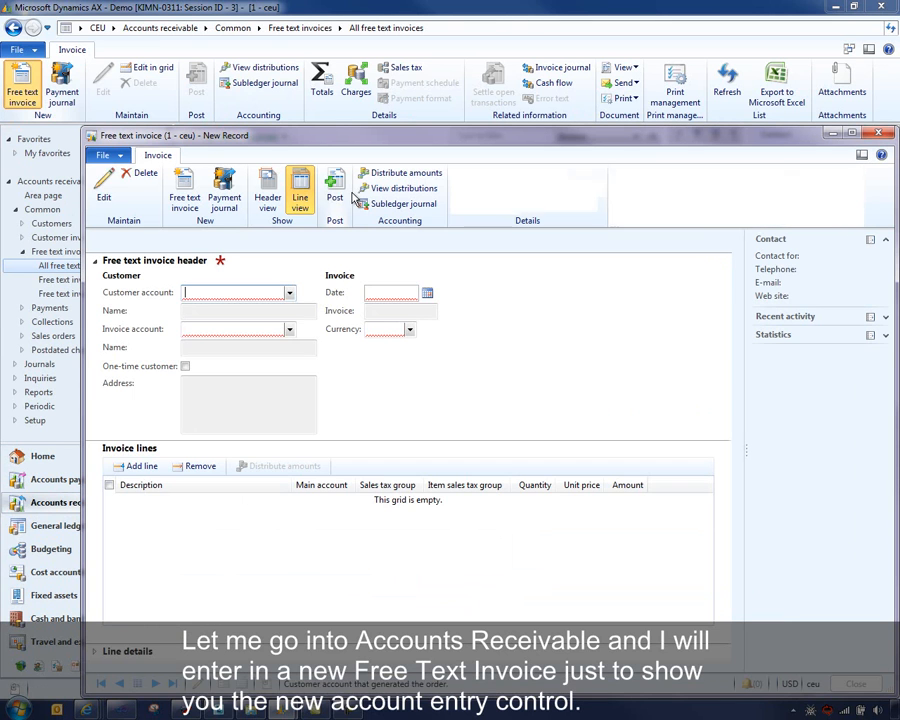
pyautogui.click(289, 292)
pyautogui.click(225, 334)
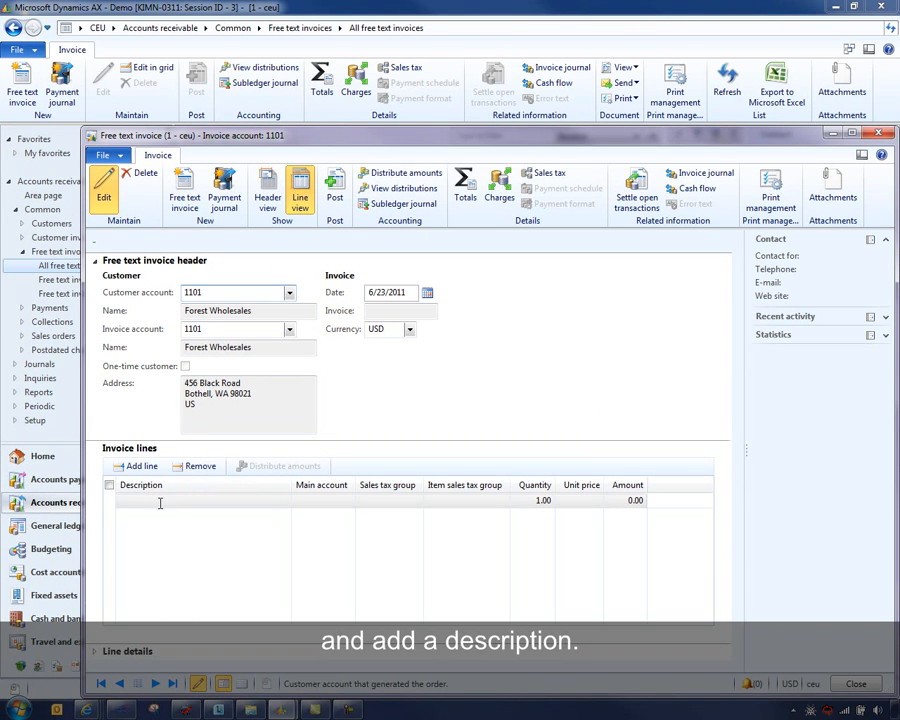
# - Describe the first invoice line as "sales" and assign it main account 401190 (Sales - Other)
pyautogui.click(160, 500)
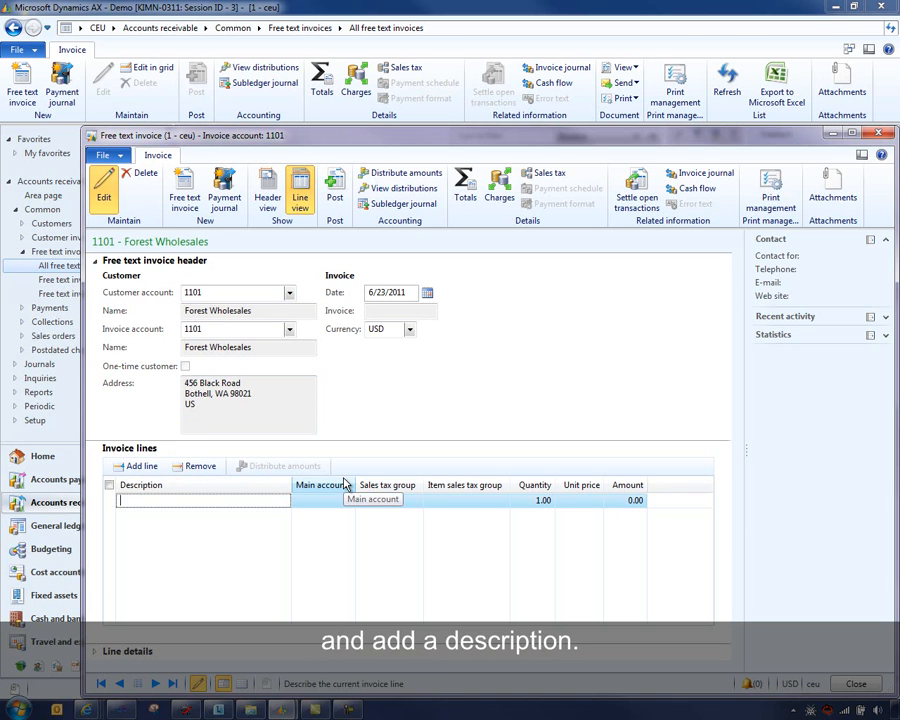
pyautogui.write('sales')
pyautogui.press('Tab')
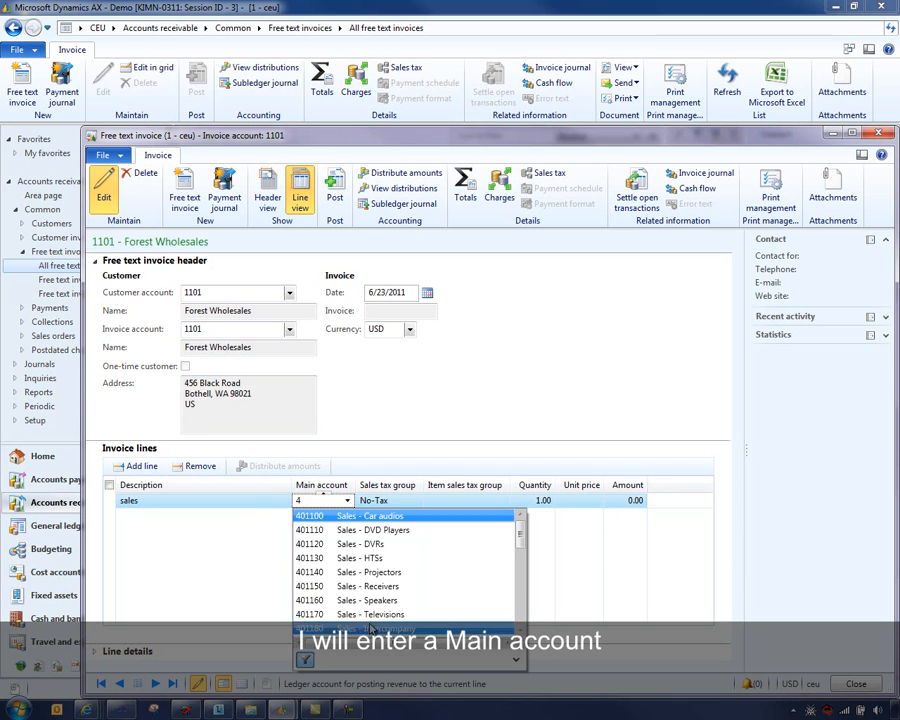
pyautogui.scroll(-1, 418, 586)
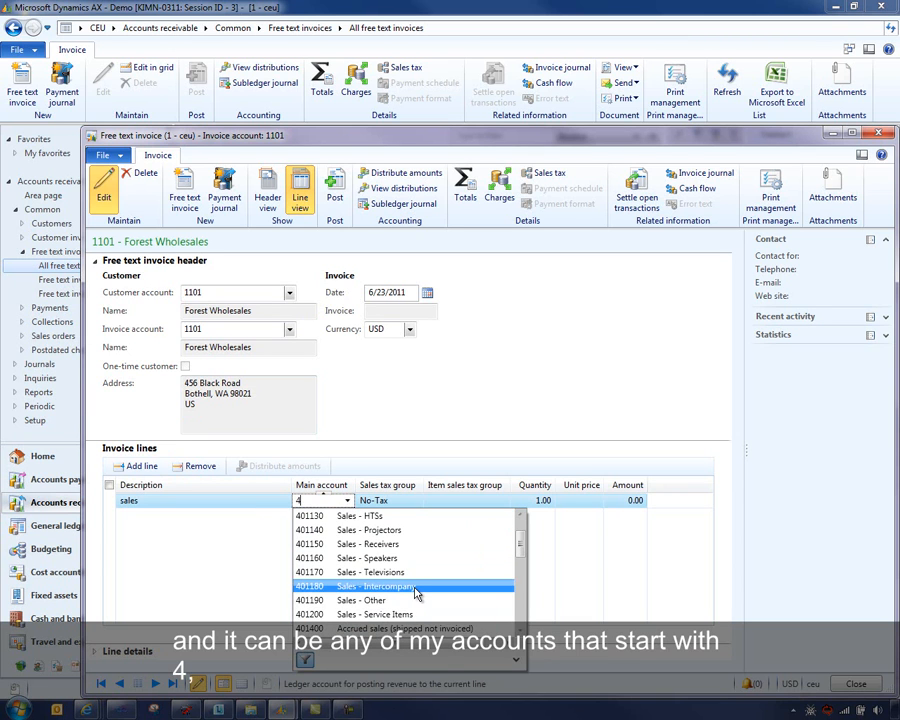
pyautogui.click(408, 597)
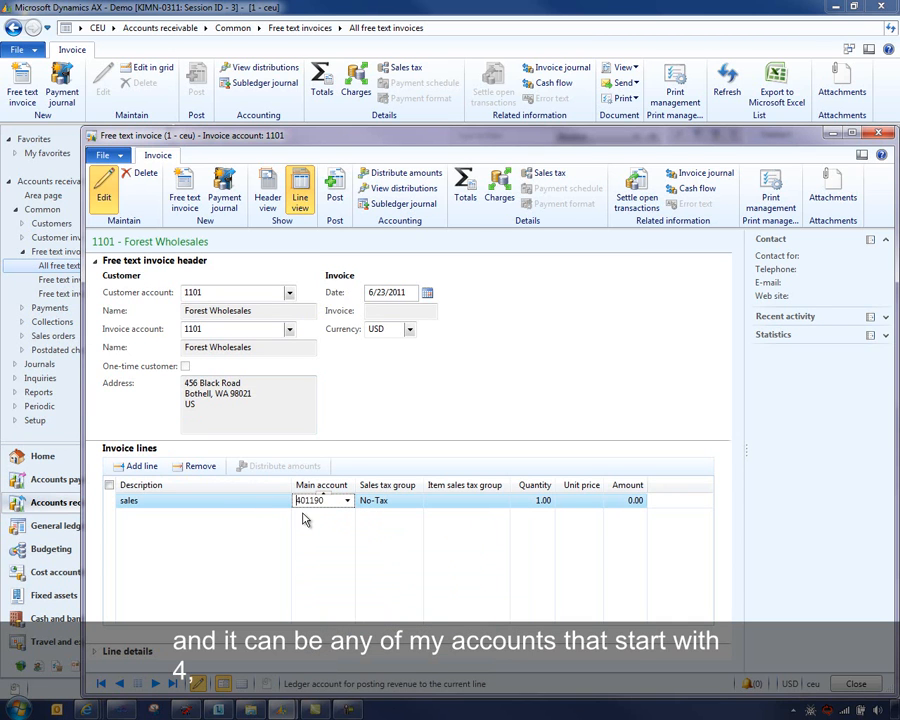
# - Set the sales line's quantity to 100 and its unit price to 5
pyautogui.press('Tab')
pyautogui.press('Tab')
pyautogui.press('Tab')
pyautogui.write('100')
pyautogui.press('Tab')
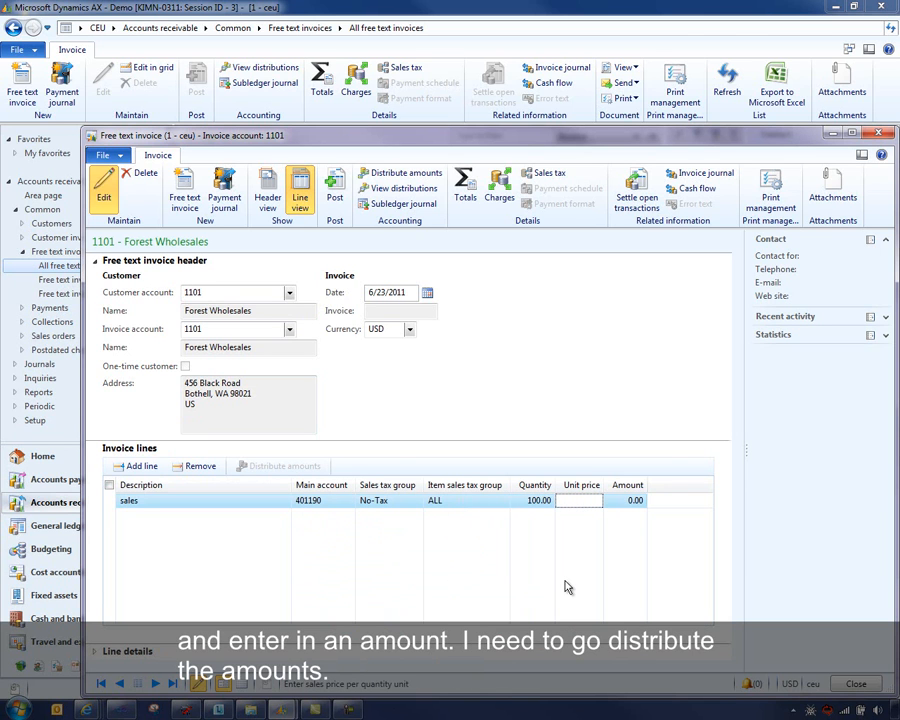
pyautogui.write('5')
pyautogui.press('Tab')
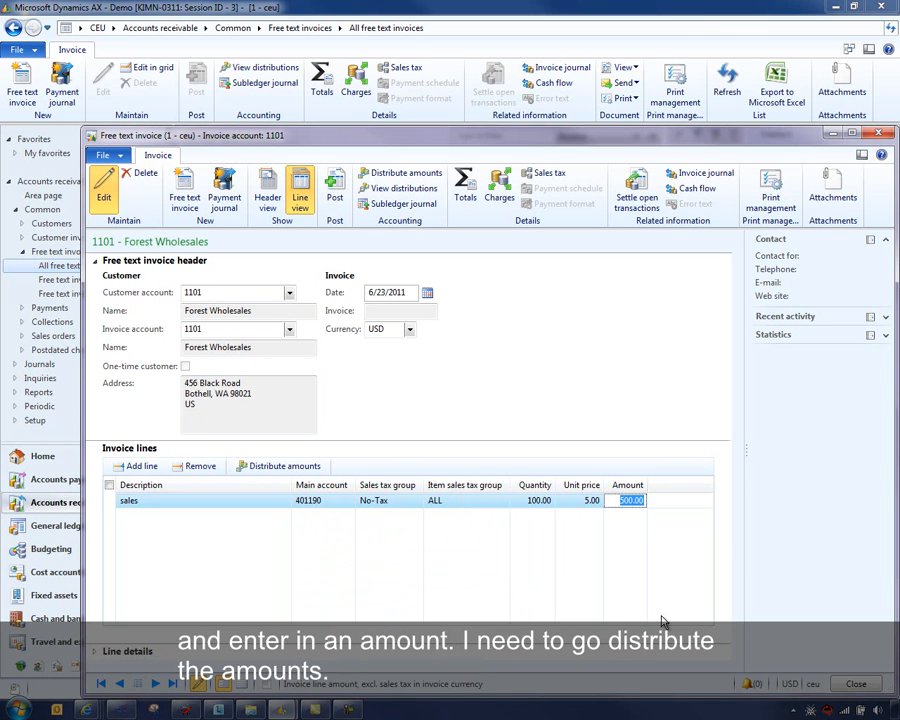
# - Open the sales line's accounting distributions and examine the segments required in the ledger account
pyautogui.click(305, 467)
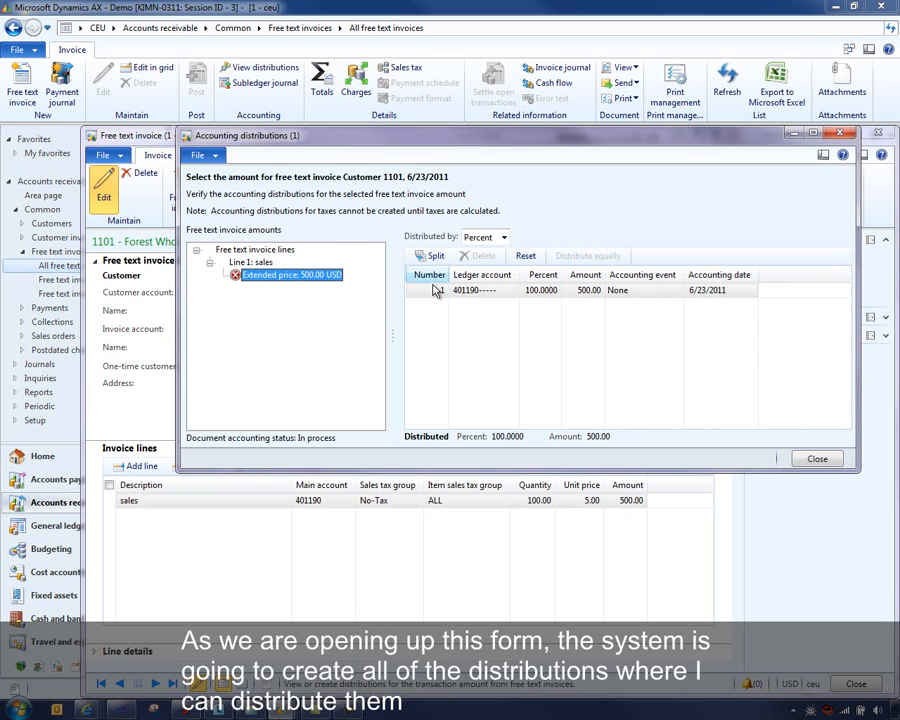
pyautogui.click(463, 290)
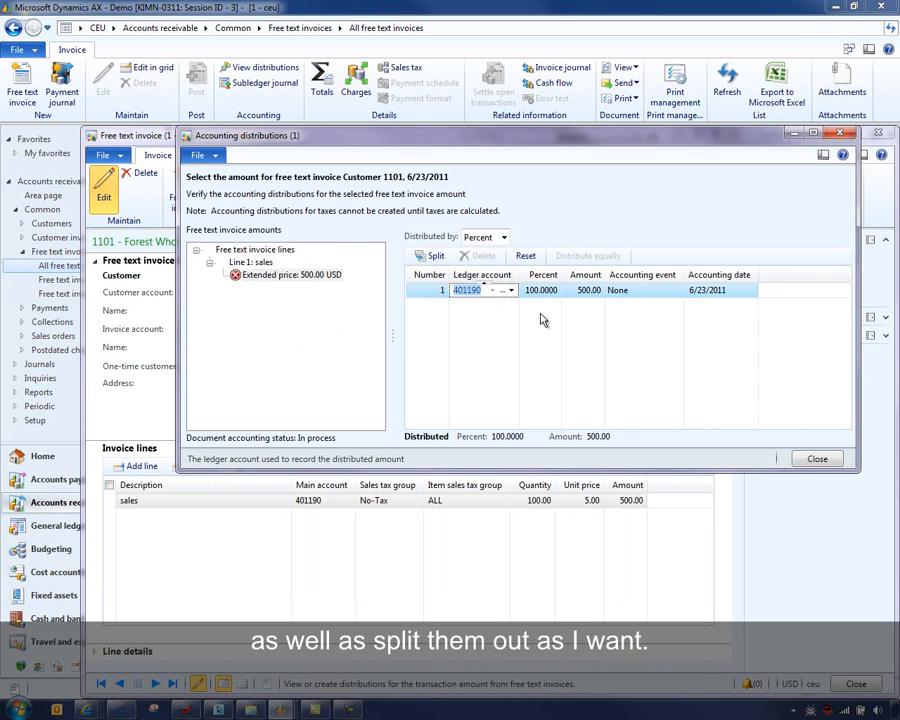
pyautogui.moveTo(516, 275); pyautogui.dragTo(648, 275)
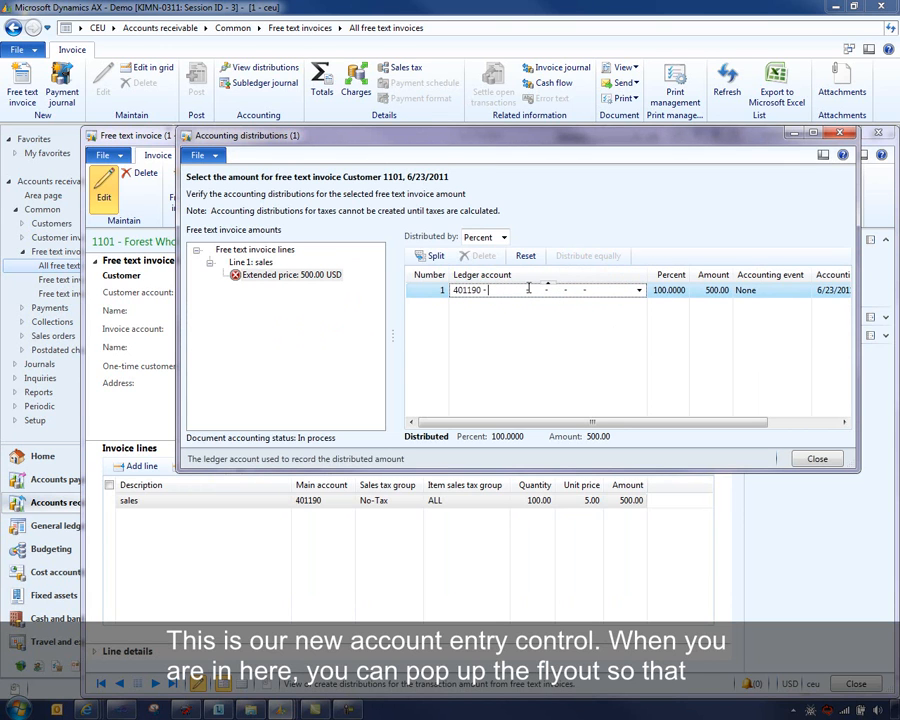
pyautogui.click(547, 285)
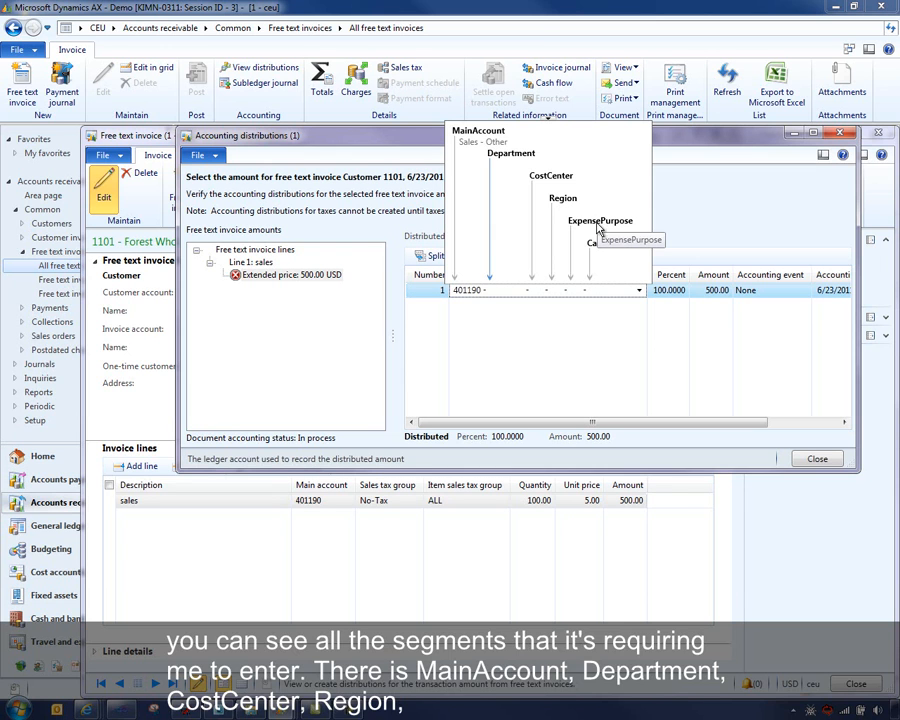
pyautogui.click(548, 125)
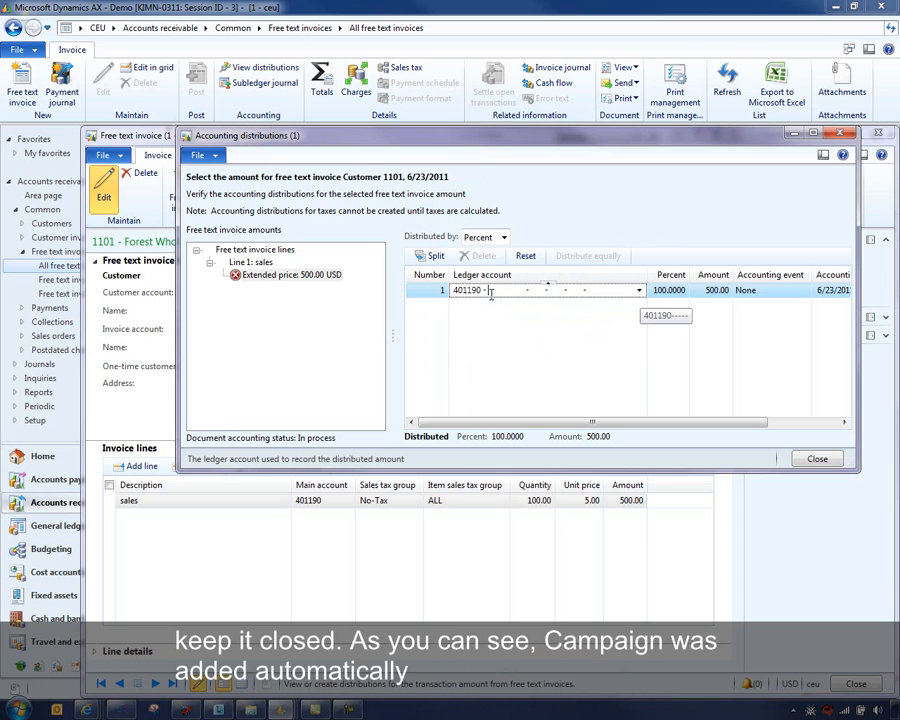
# - Set the distribution's ledger account segments to department OU_2310 (Finance), cost center OU_4571 (Contoso (USA)) and Region 1
pyautogui.click(639, 290)
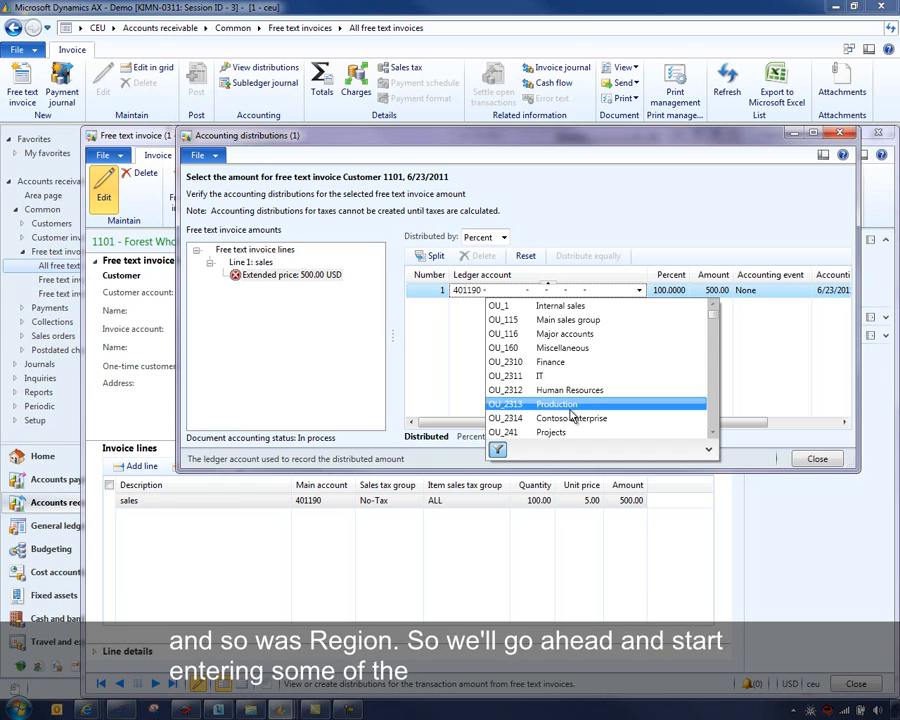
pyautogui.click(550, 362)
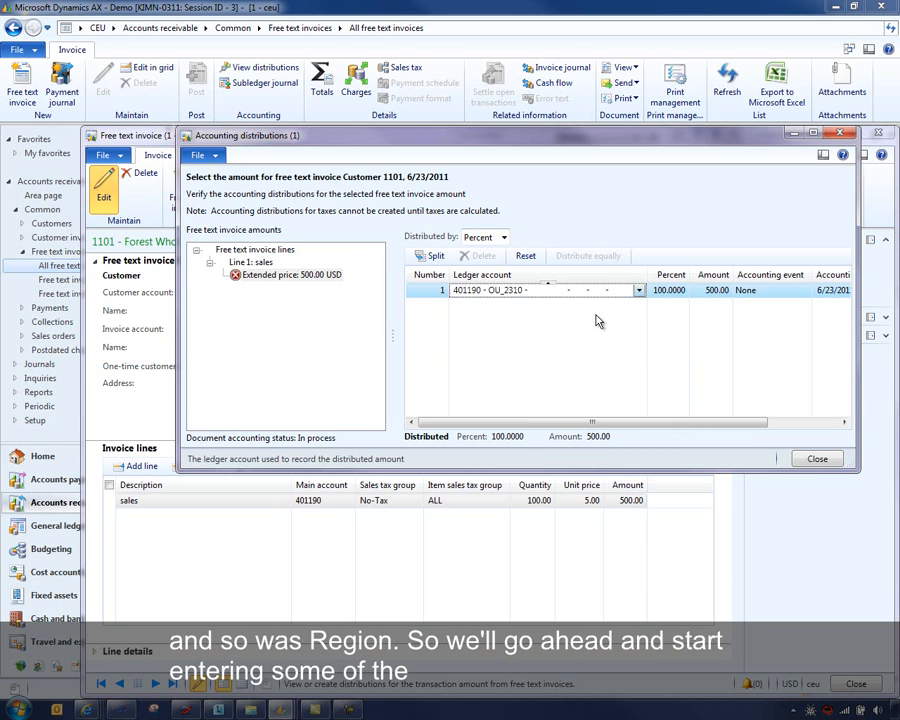
pyautogui.click(638, 291)
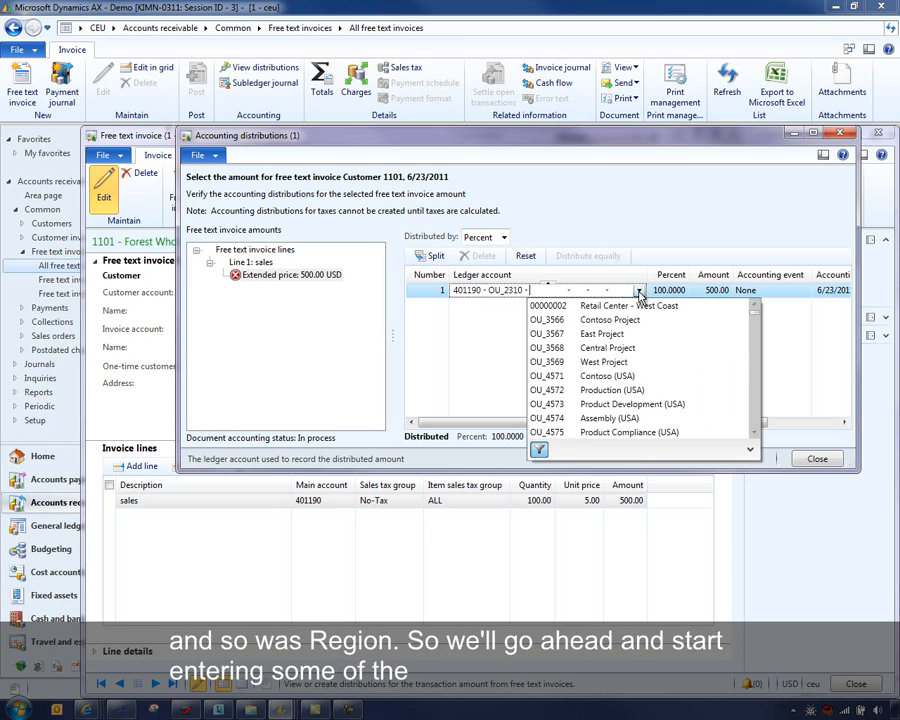
pyautogui.click(598, 380)
pyautogui.click(638, 291)
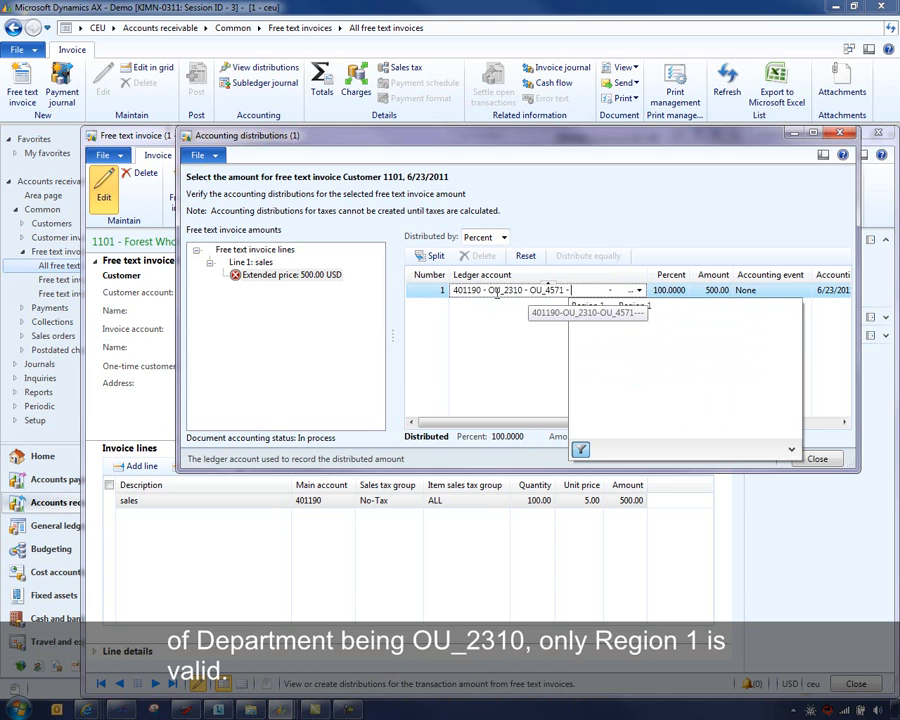
pyautogui.click(596, 314)
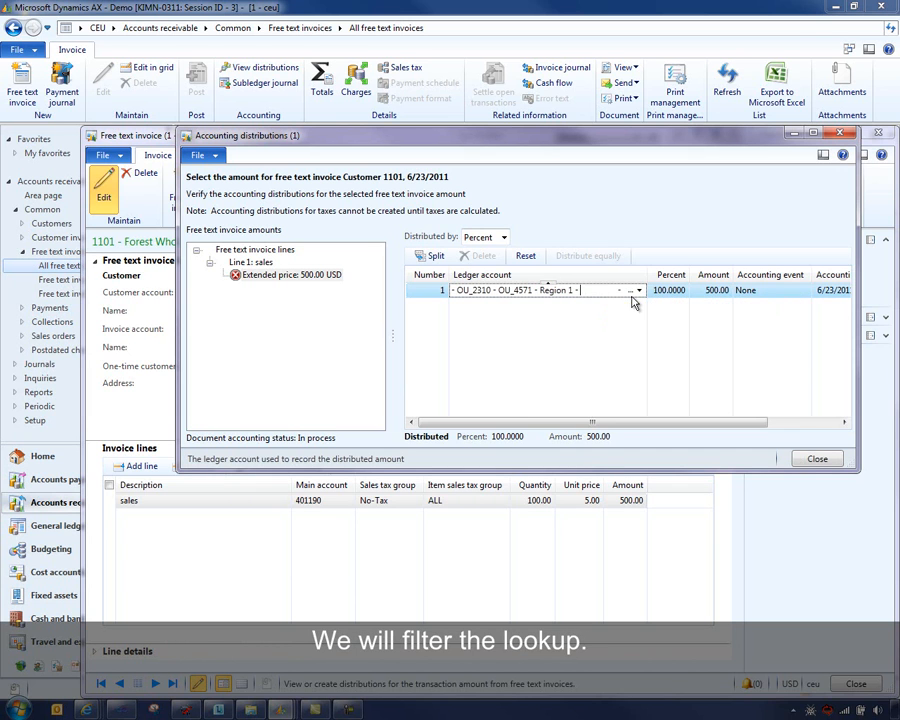
# - Complete the ledger account with the "Customer Vis..." expense purpose and campaign 8003 (Speaker promotion), then close the distributions and the invoice
pyautogui.click(639, 290)
pyautogui.click(601, 320)
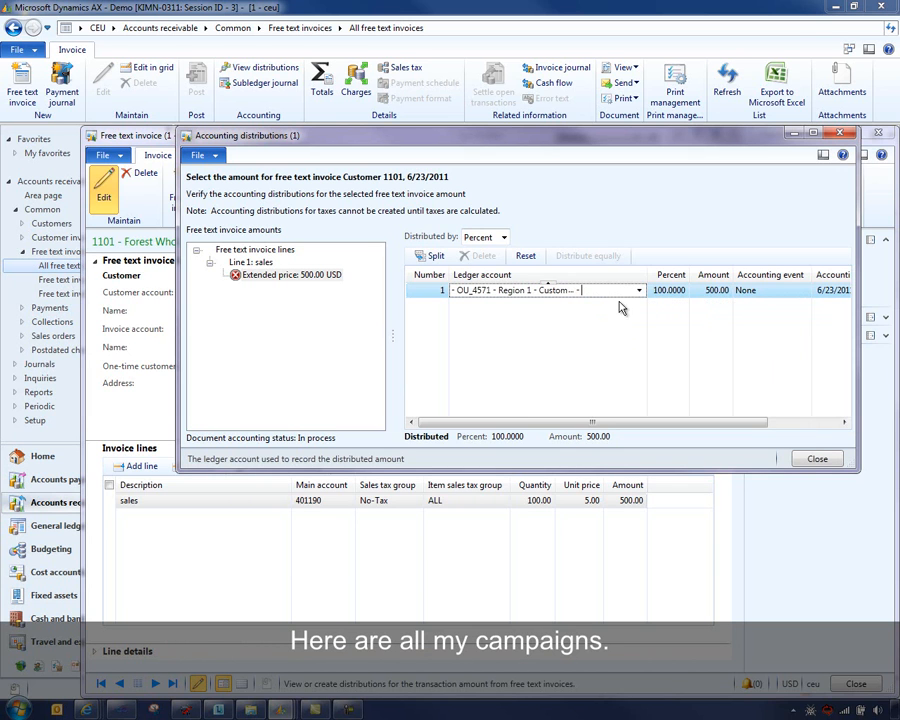
pyautogui.click(643, 292)
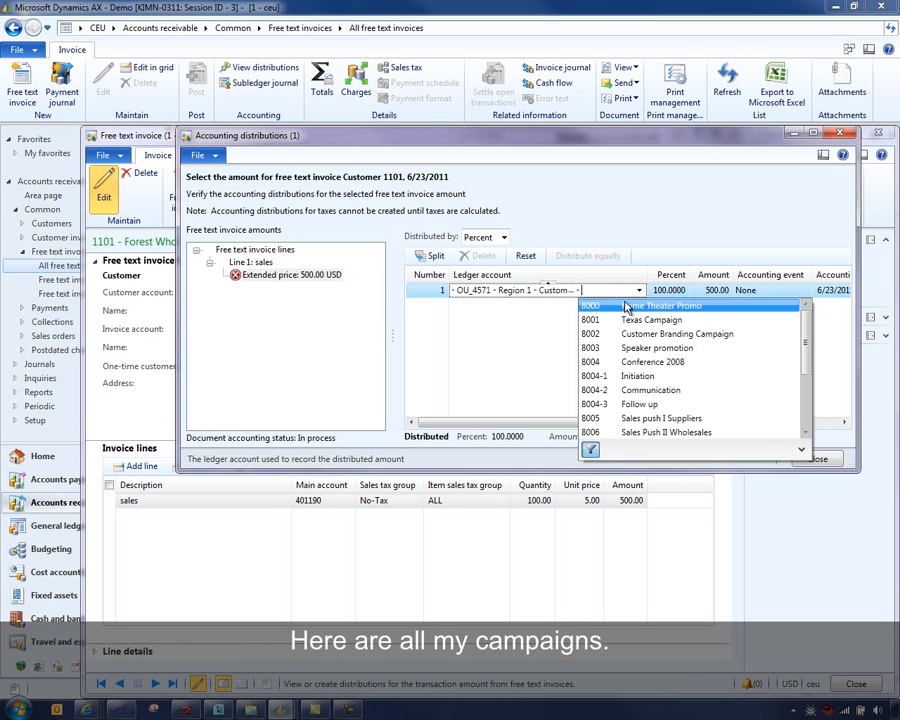
pyautogui.click(645, 352)
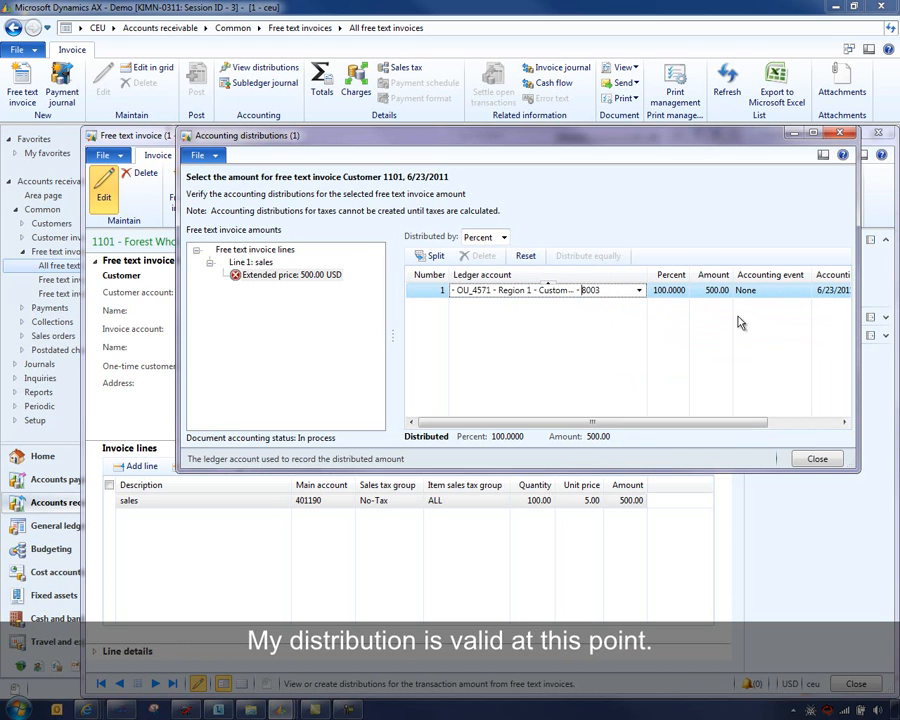
pyautogui.press('Tab')
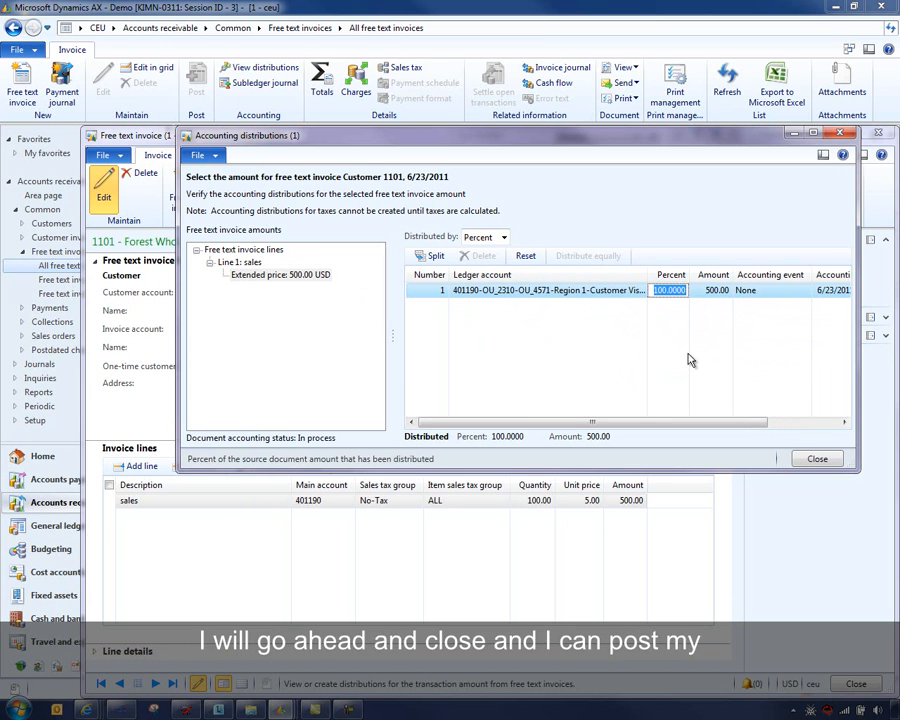
pyautogui.click(817, 459)
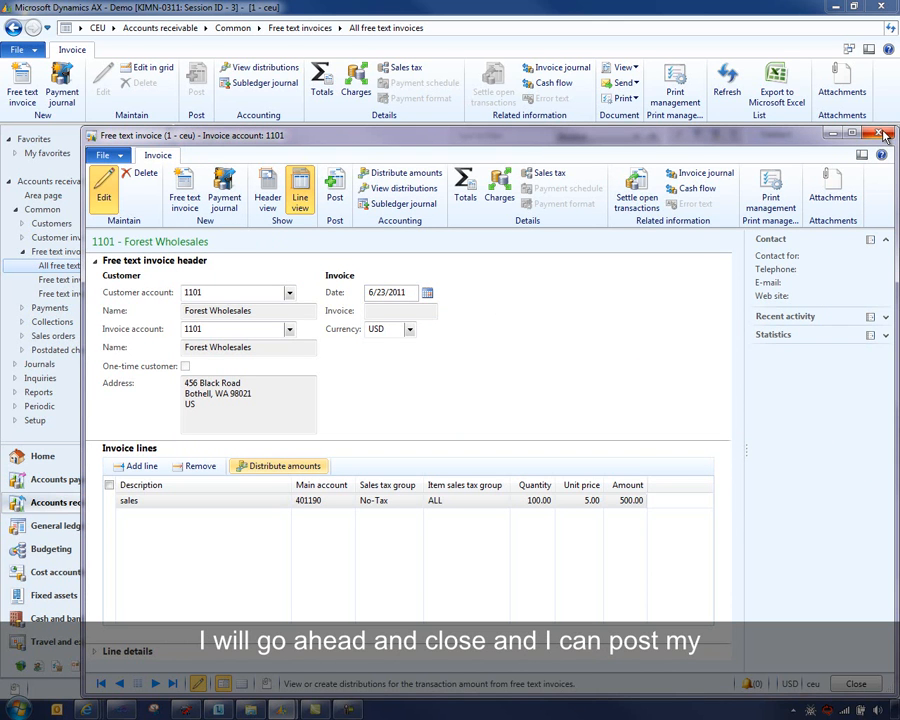
pyautogui.click(881, 134)
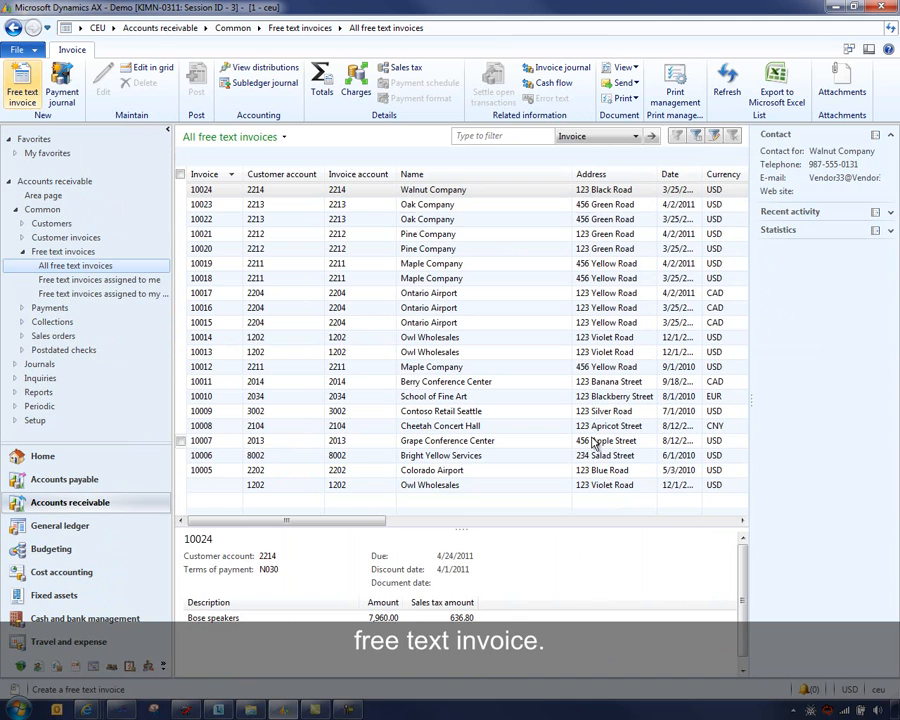